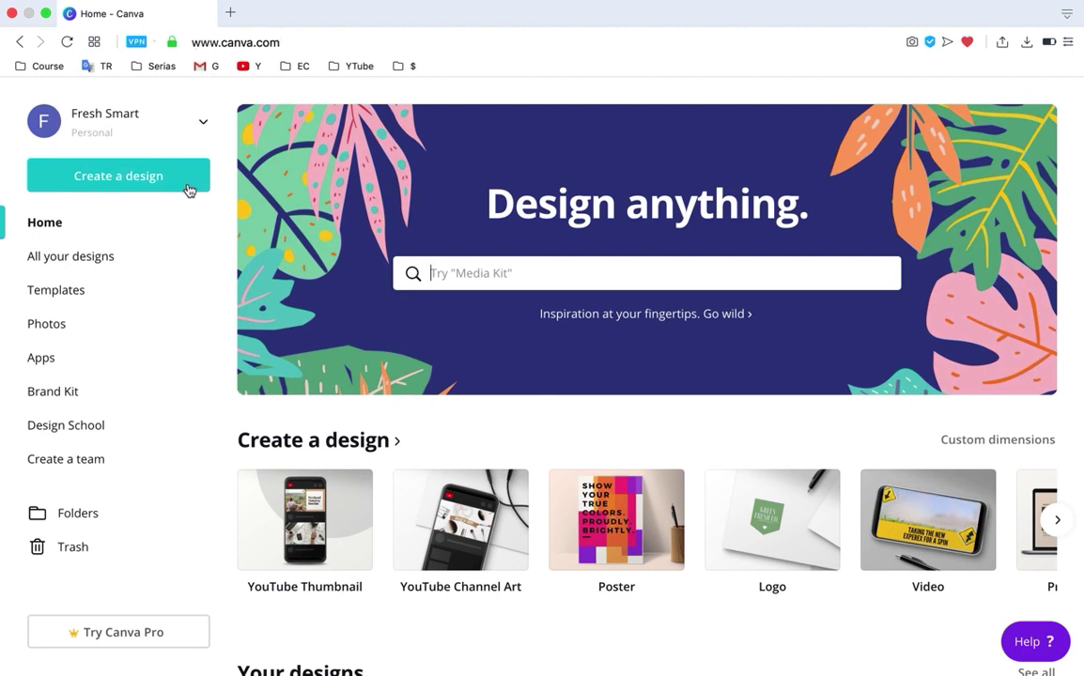
Step: Create a new blank design with custom dimensions of 1980 by 1020 px
left_click(150, 187)
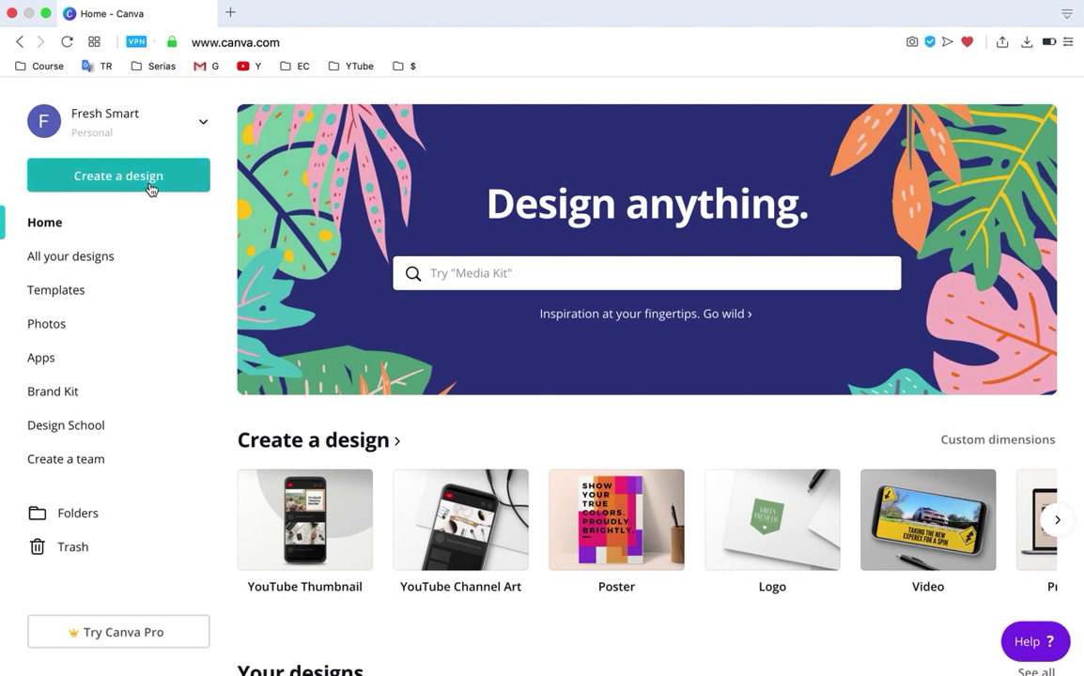
left_click(122, 263)
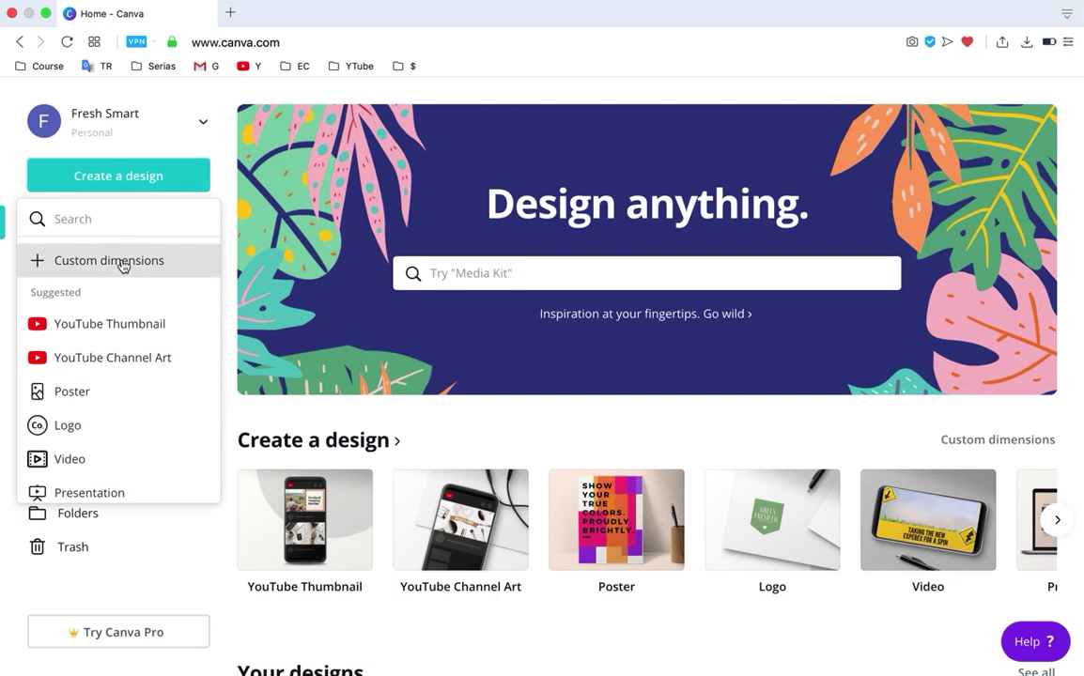
type("1980")
key("Tab")
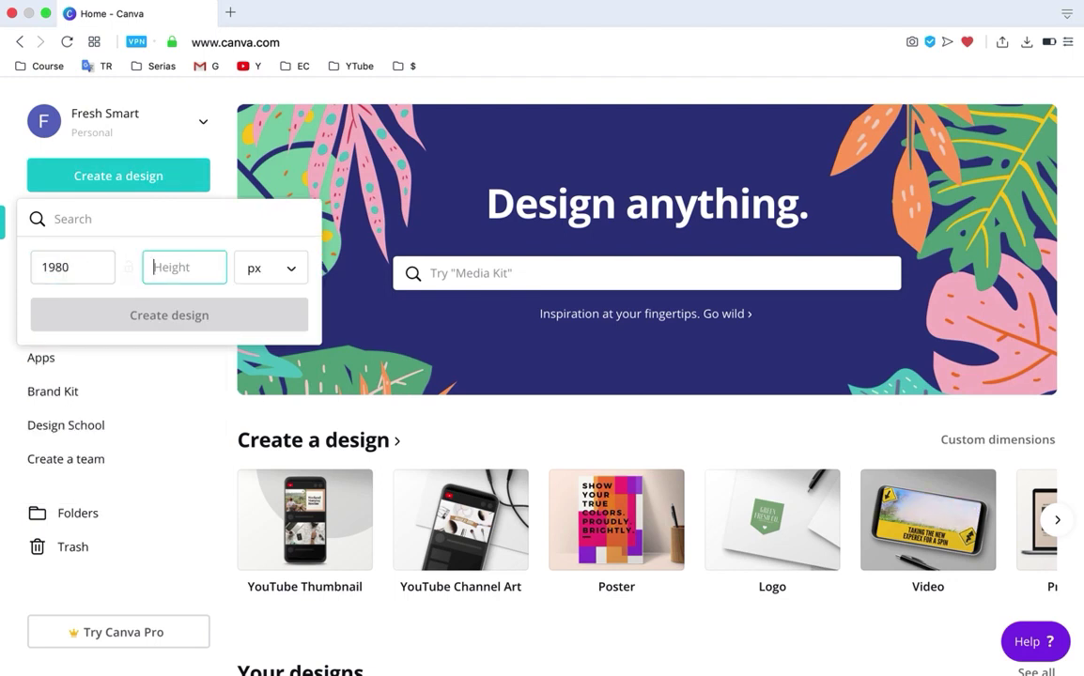
type("102")
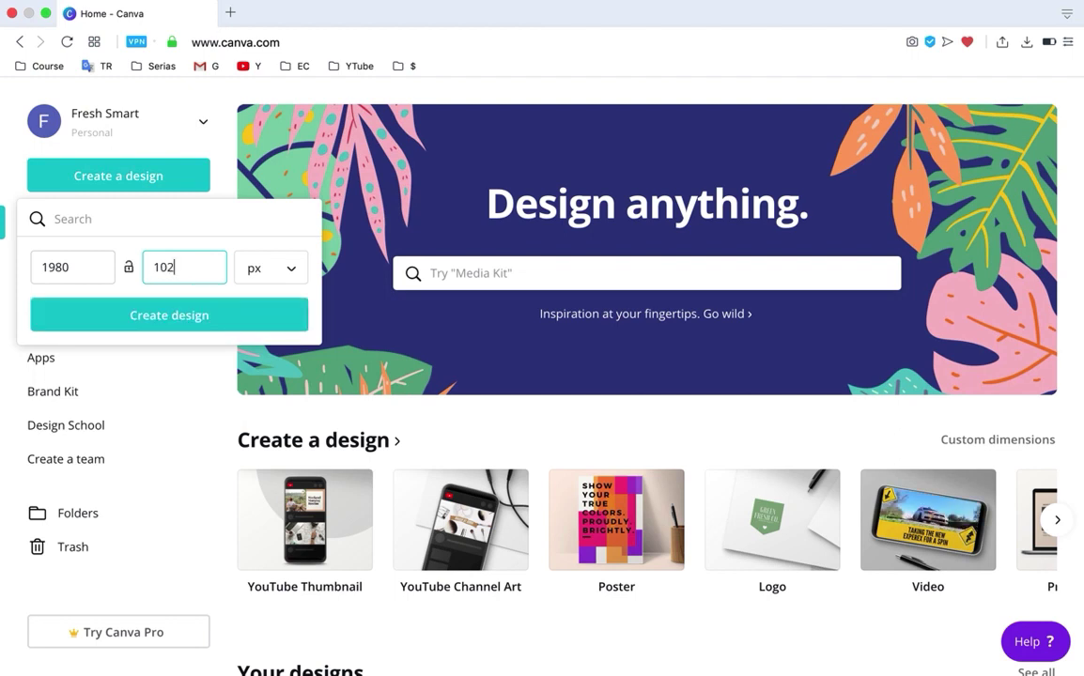
type("0")
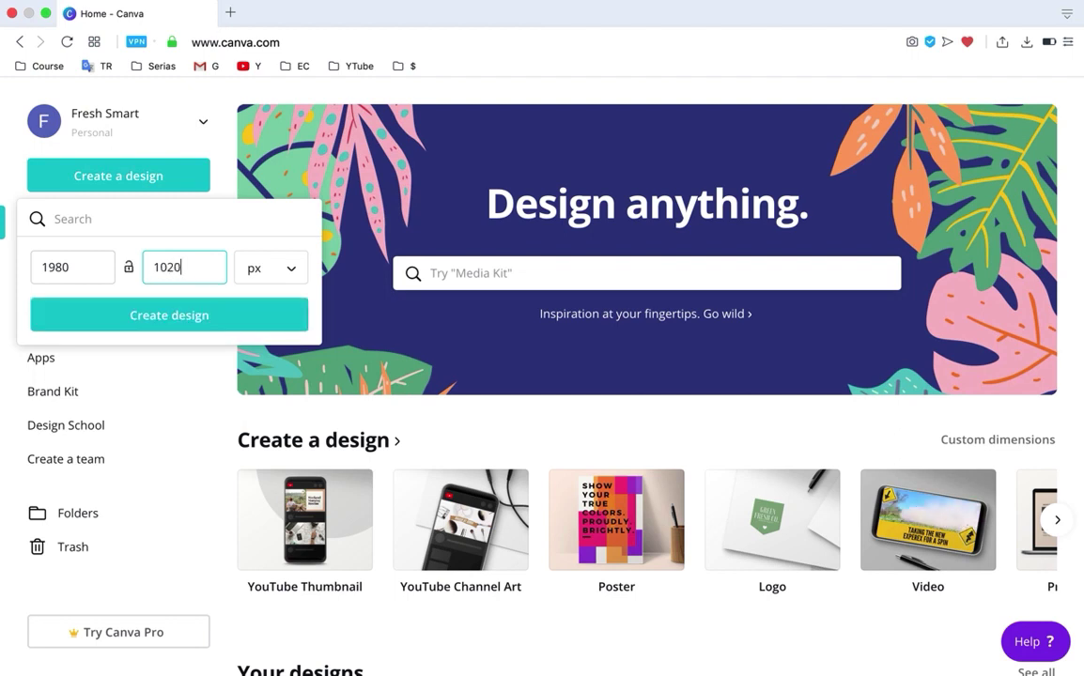
left_click(236, 317)
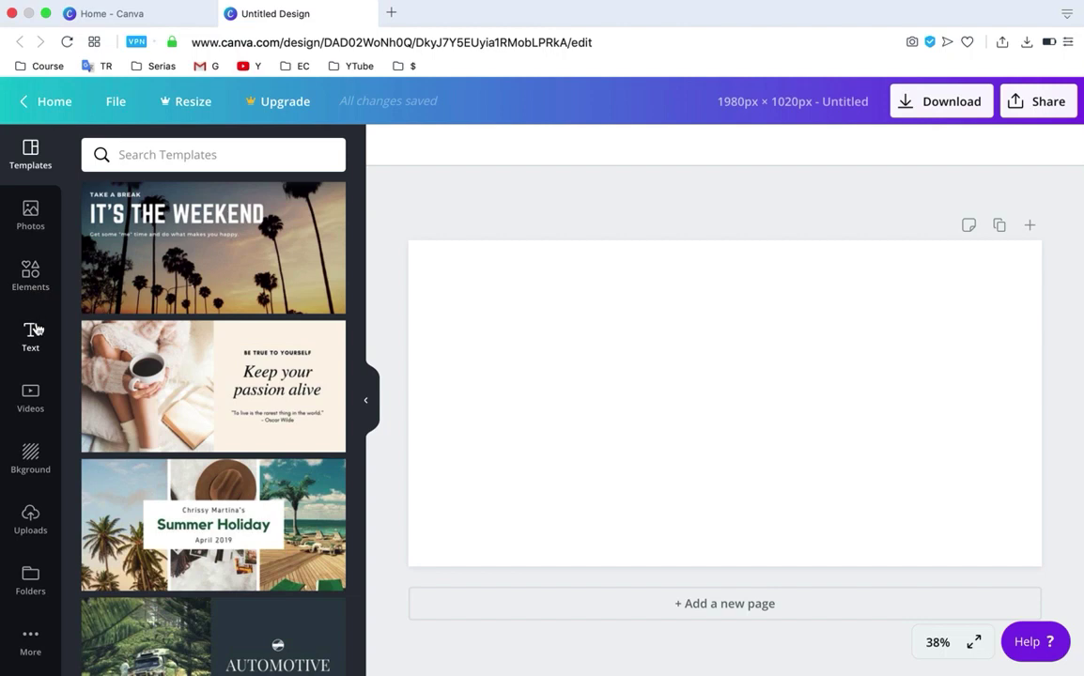
Step: Look over the available backgrounds and the previously uploaded images
left_click(32, 467)
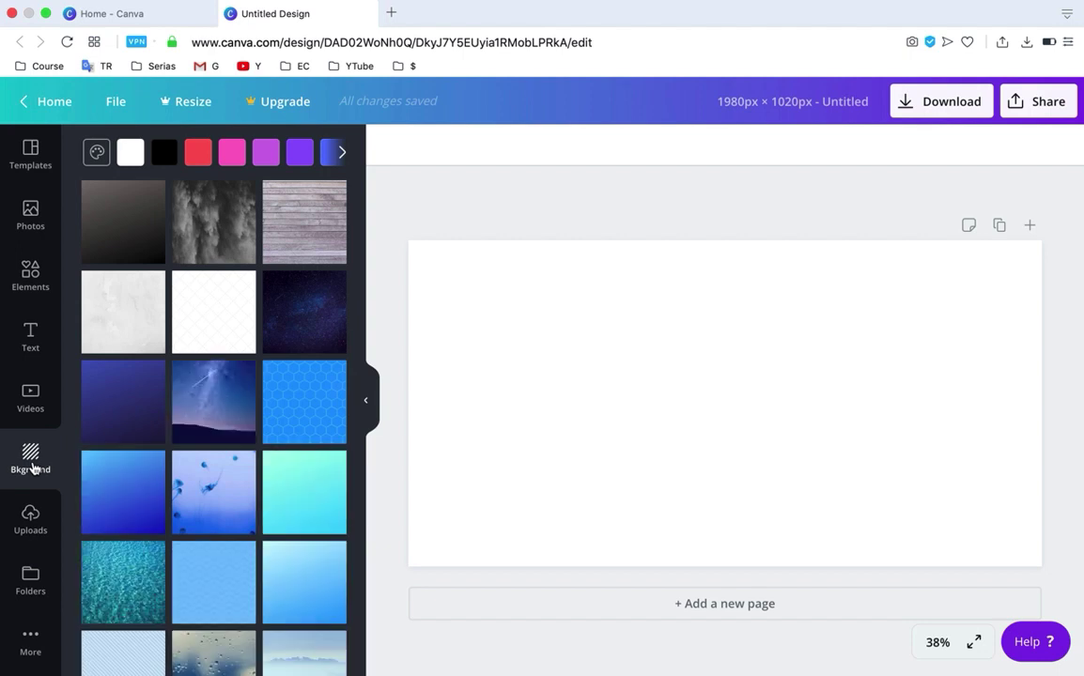
left_click(31, 516)
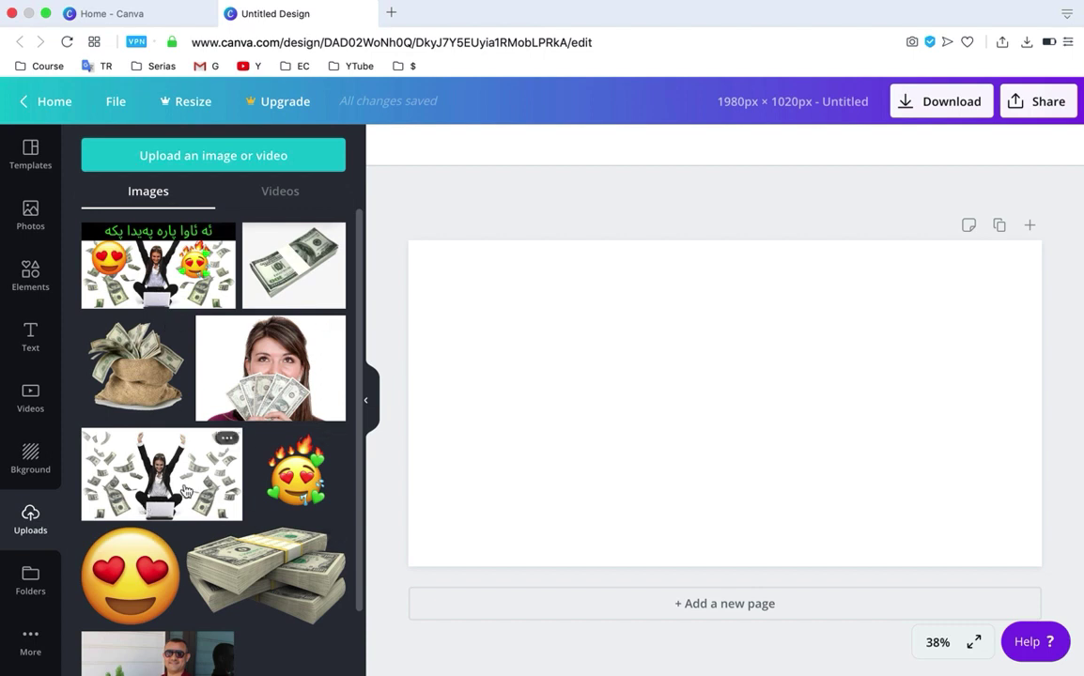
Step: Switch to Firefox, rerun the Google Images search for "money png" and open the StickPNG stack of dollar bills image
key("super+Tab")
key("super+Tab")
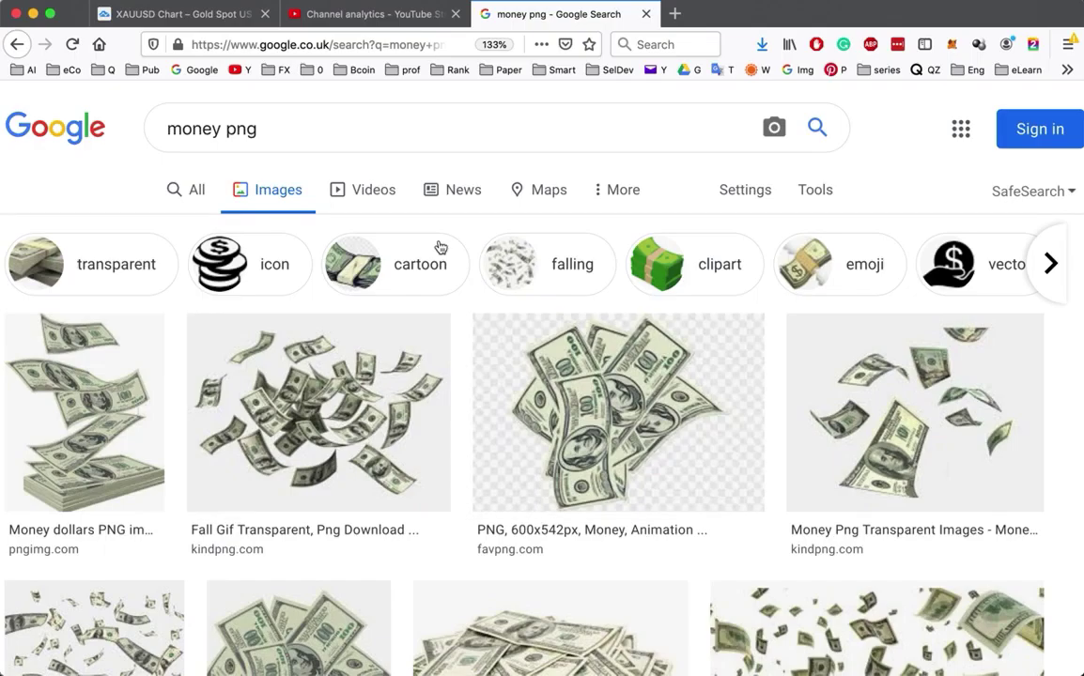
left_click(275, 139)
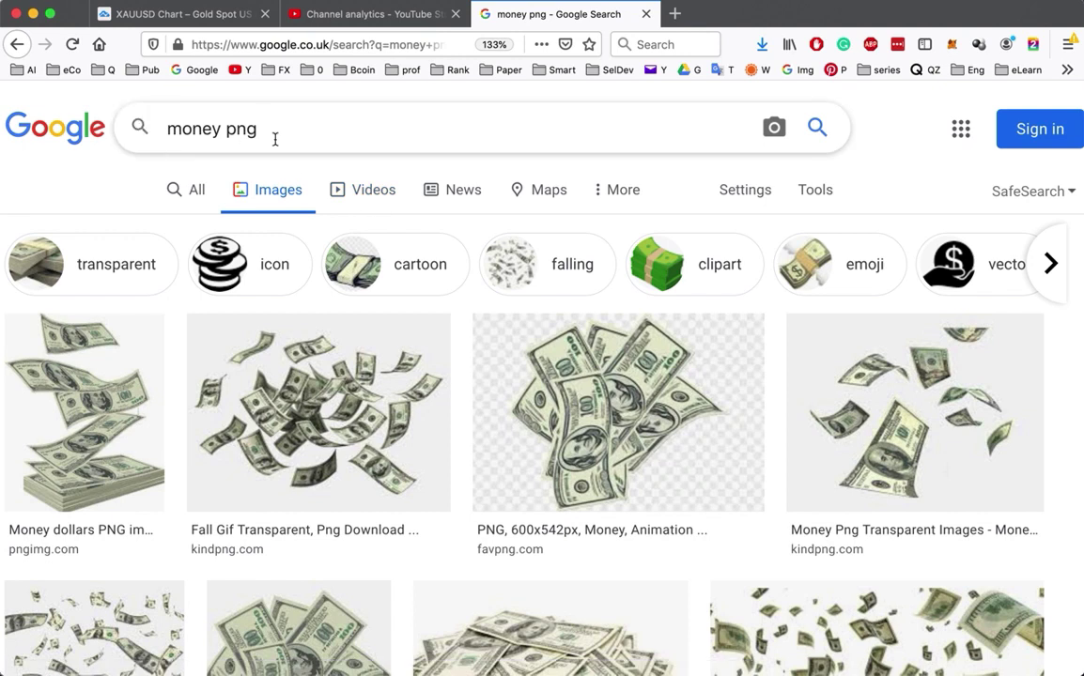
key("Return")
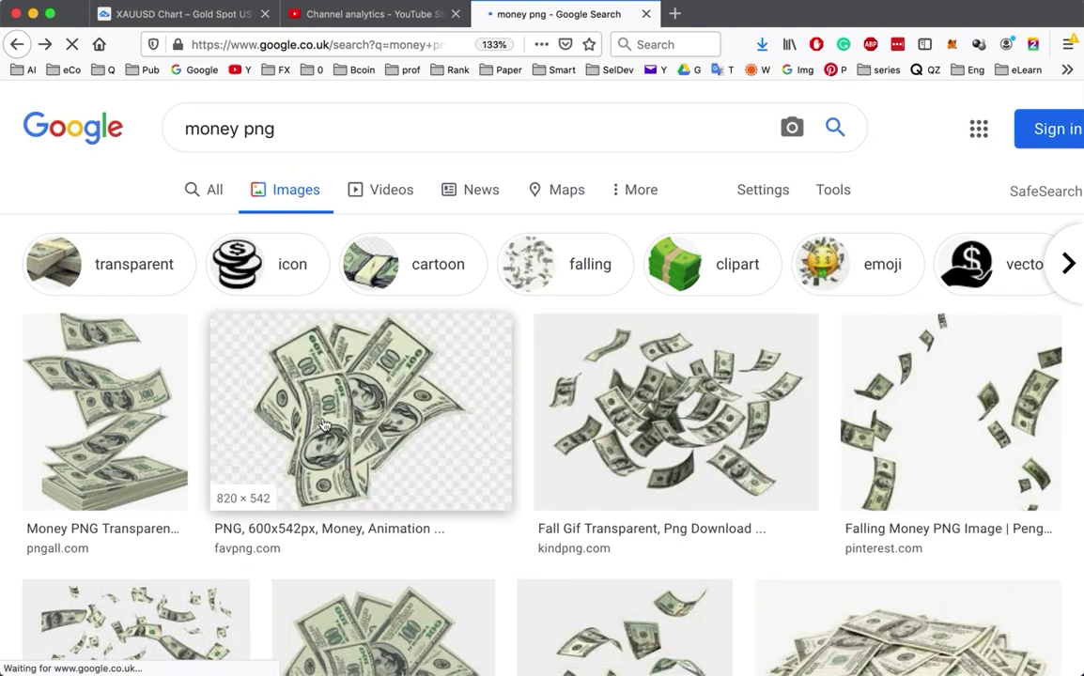
scroll(324, 426, "down", 5)
scroll(324, 425, "down", 3)
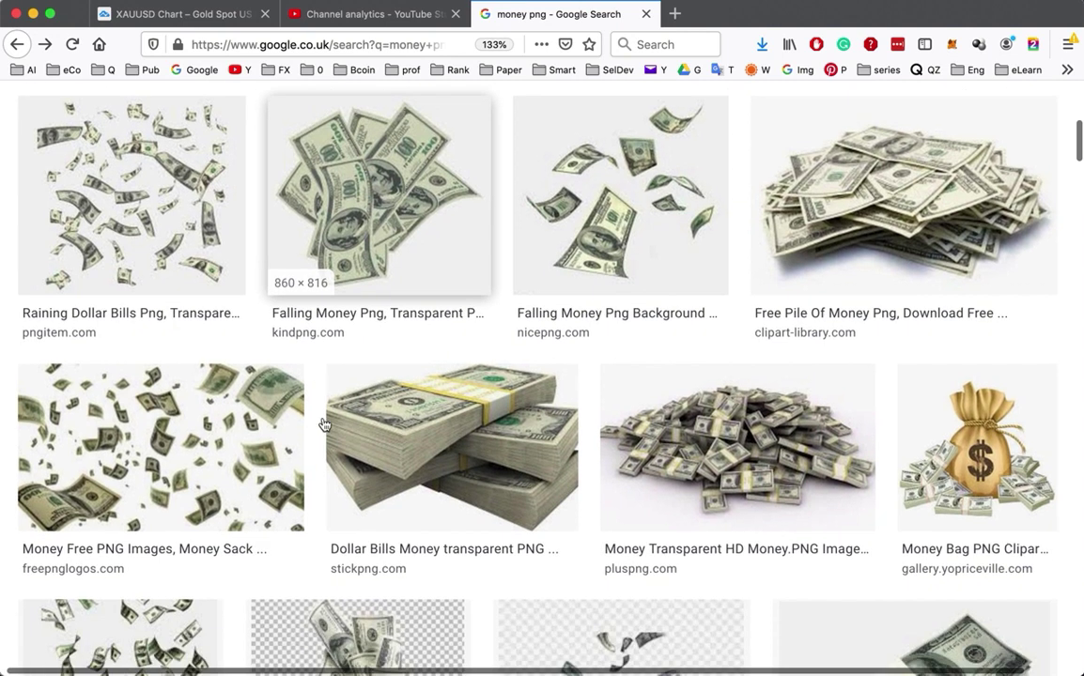
left_click(437, 412)
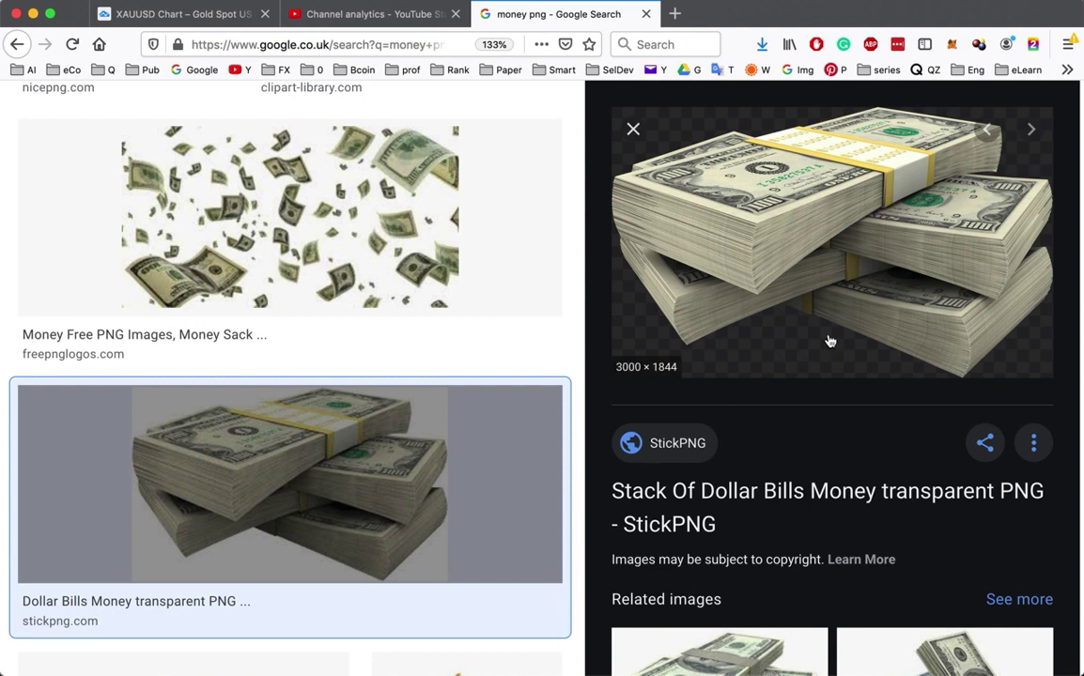
Step: Save the dollar bill stack image as ddd.png in the Downloads folder
right_click(803, 245)
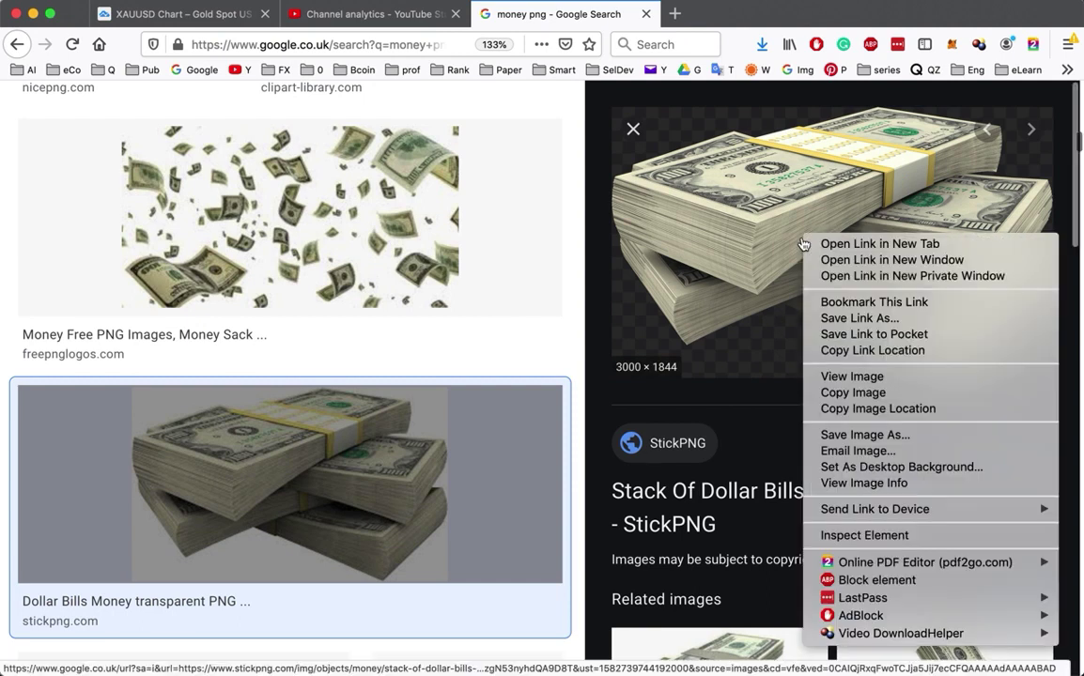
left_click(868, 435)
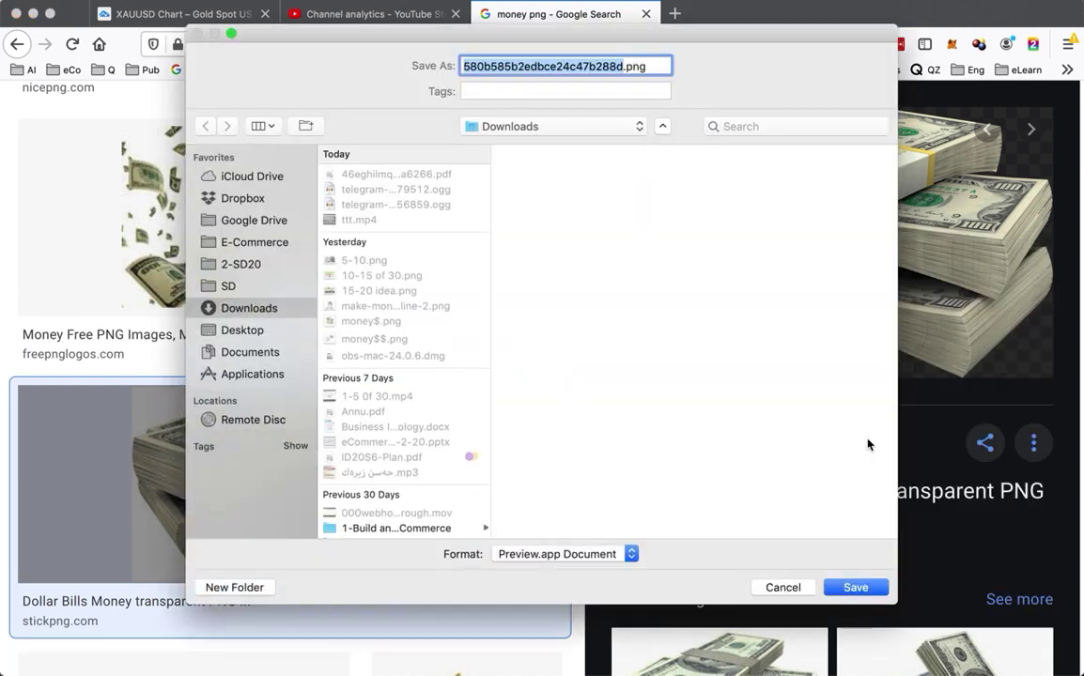
type("ddd")
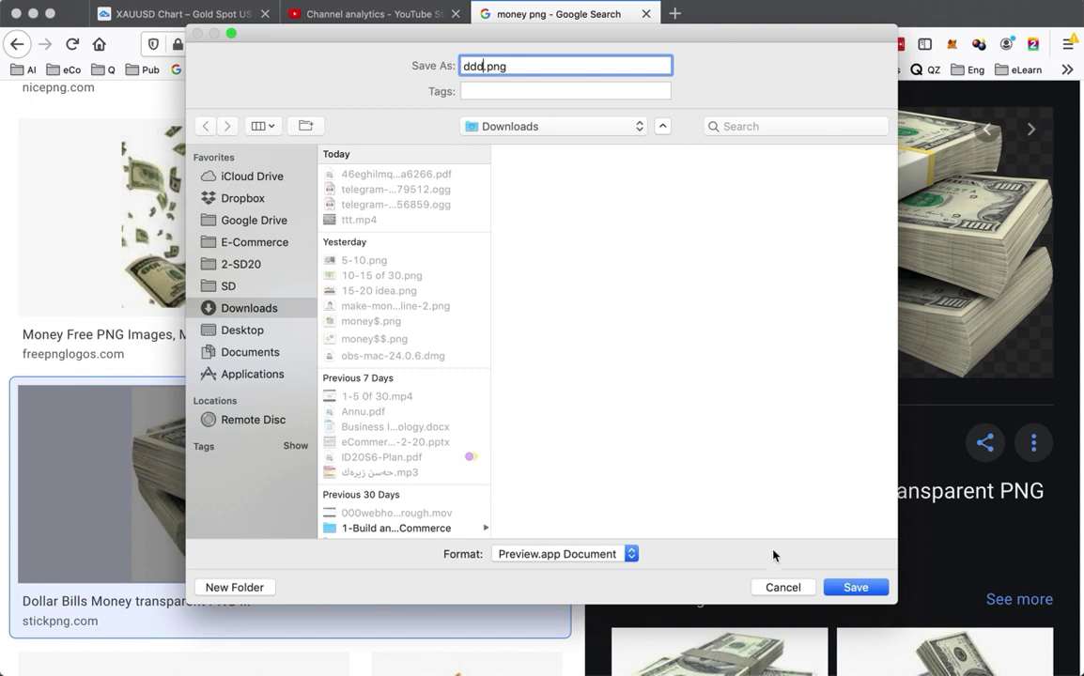
left_click(846, 589)
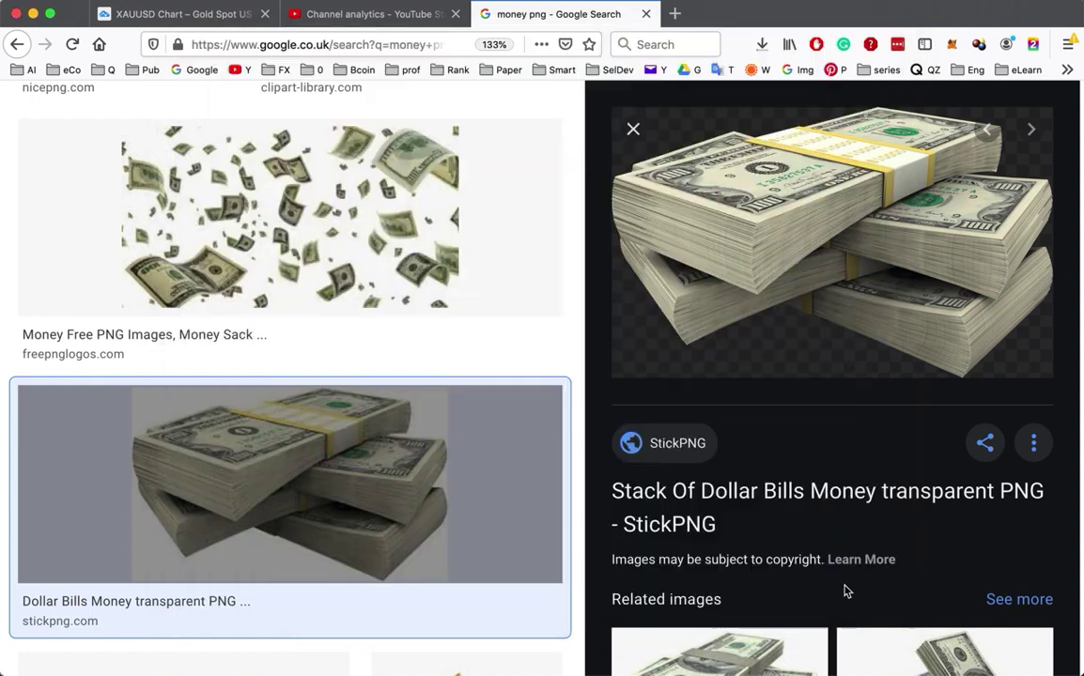
Step: Switch back to the untitled design in Canva
key("super+Tab")
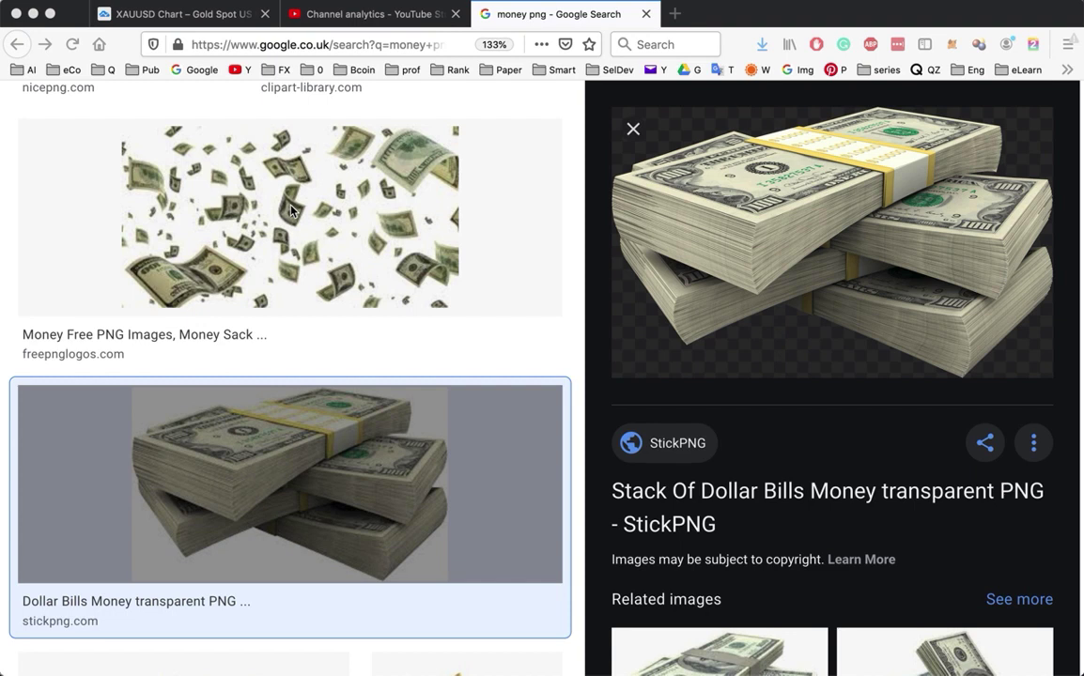
key("super+Tab")
key("super+Tab")
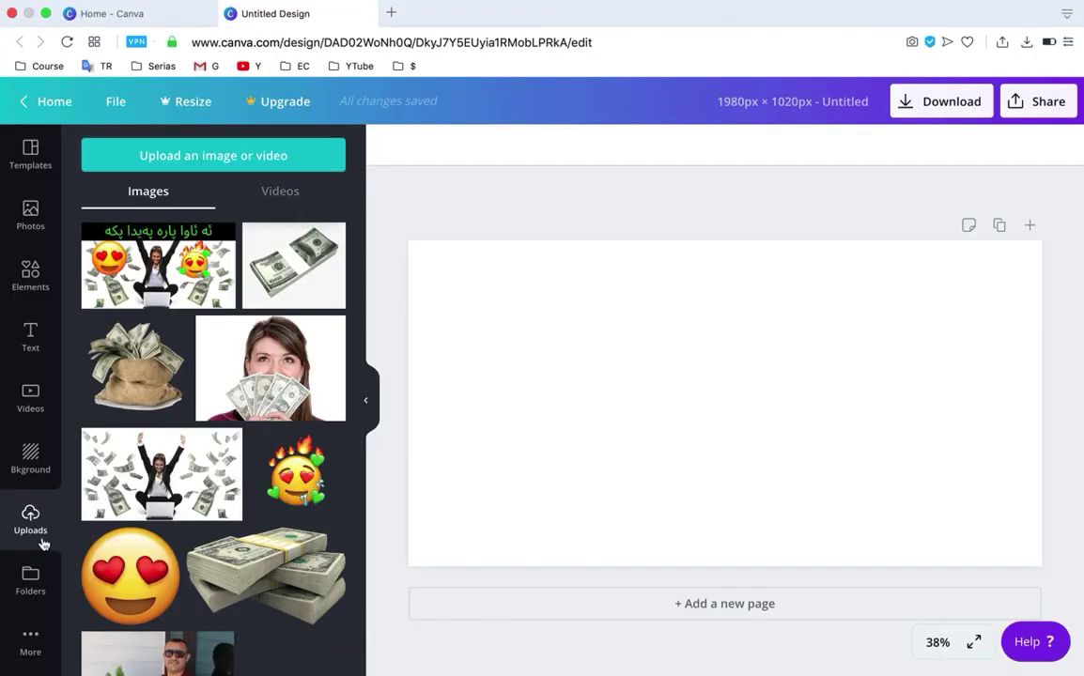
left_click(199, 164)
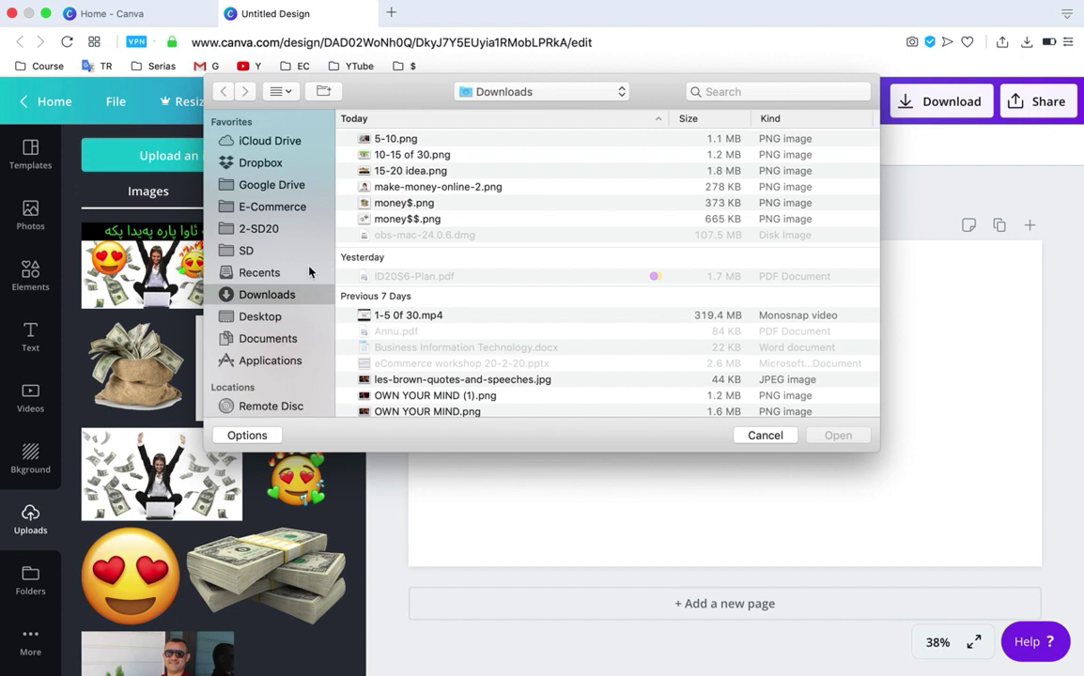
scroll(428, 278, "up", 2)
scroll(428, 278, "down", 1)
scroll(428, 280, "up", 1)
scroll(451, 150, "down", 15)
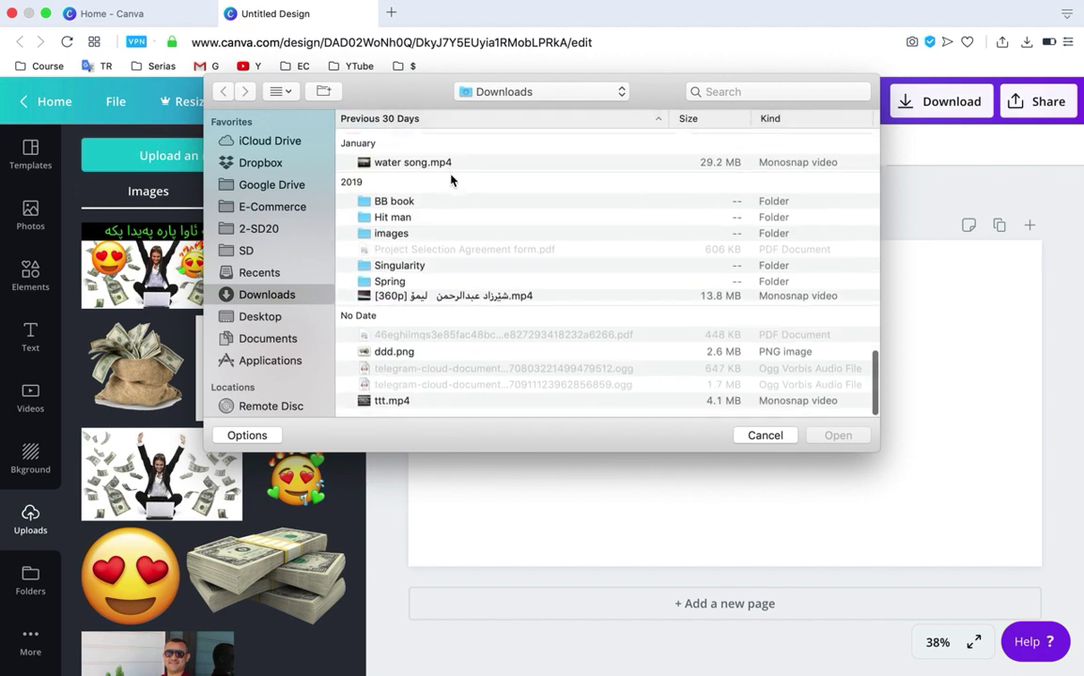
double_click(404, 411)
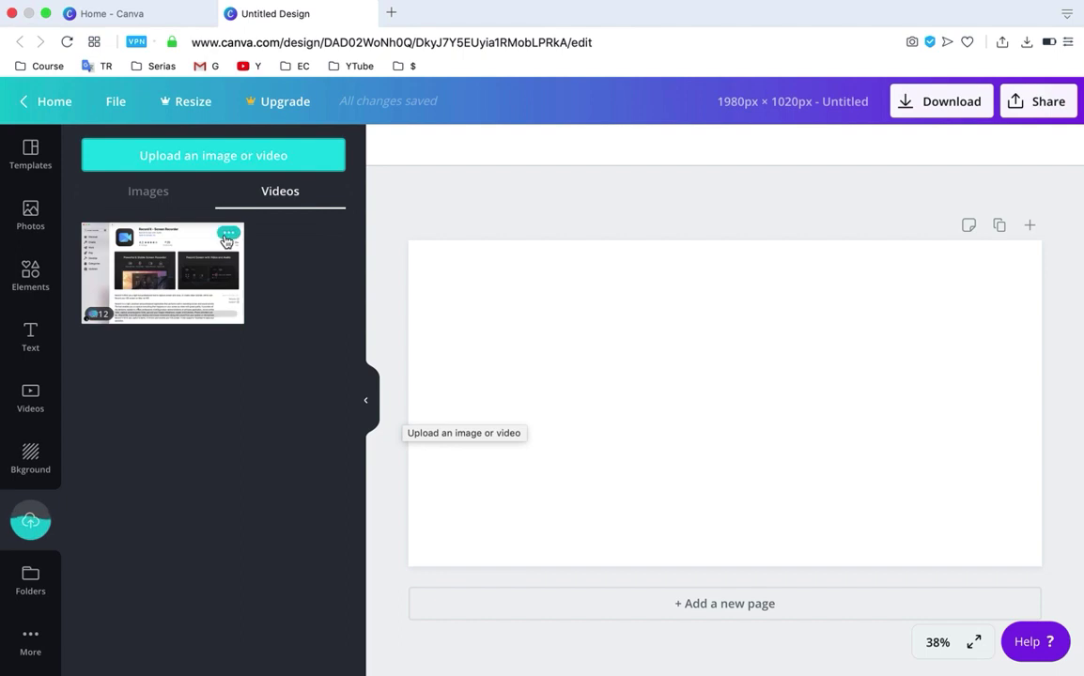
left_click(229, 234)
left_click(254, 304)
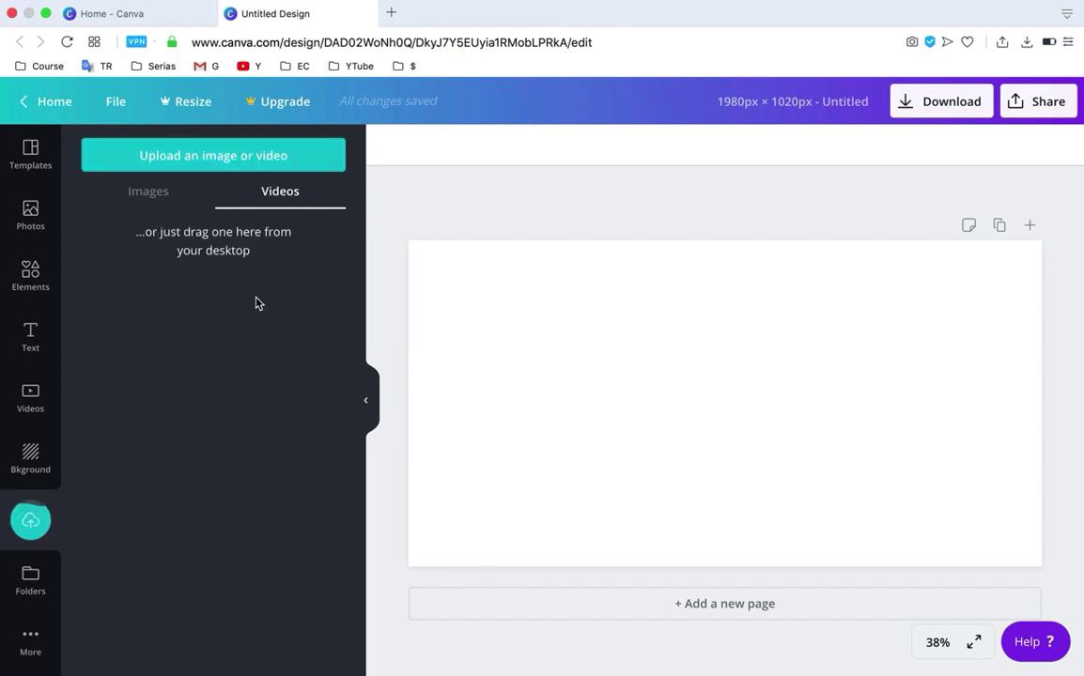
Step: Upload ddd.png from the Downloads folder and place the dollar bill stack on the blank page
left_click(223, 166)
scroll(433, 299, "down", 15)
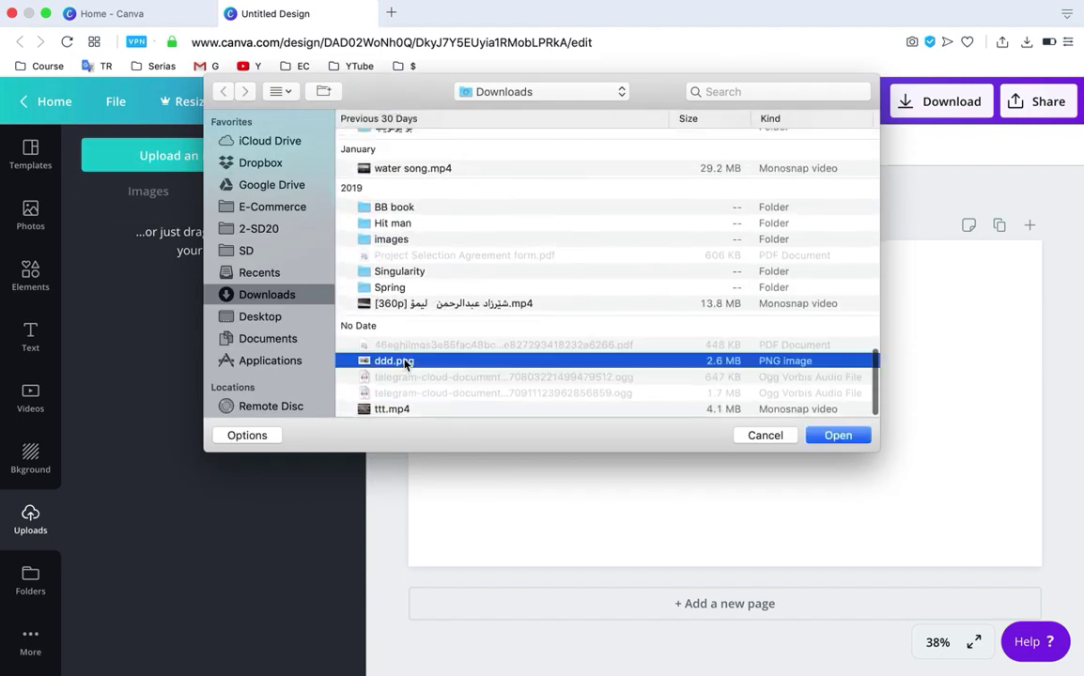
double_click(405, 364)
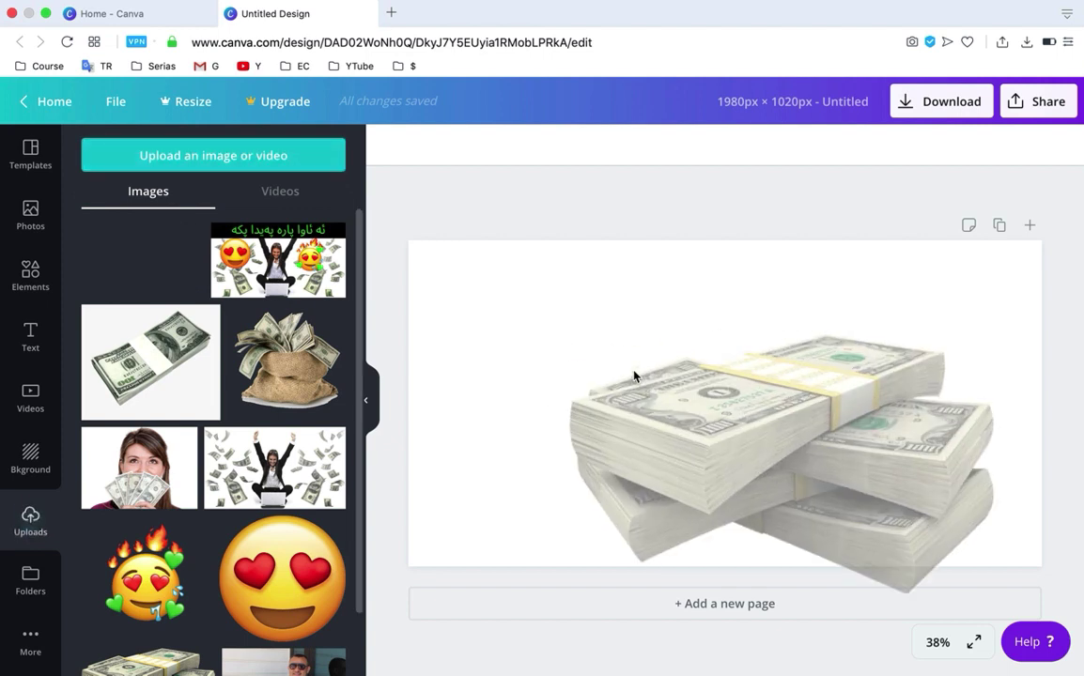
left_click_drag(635, 376, 517, 343)
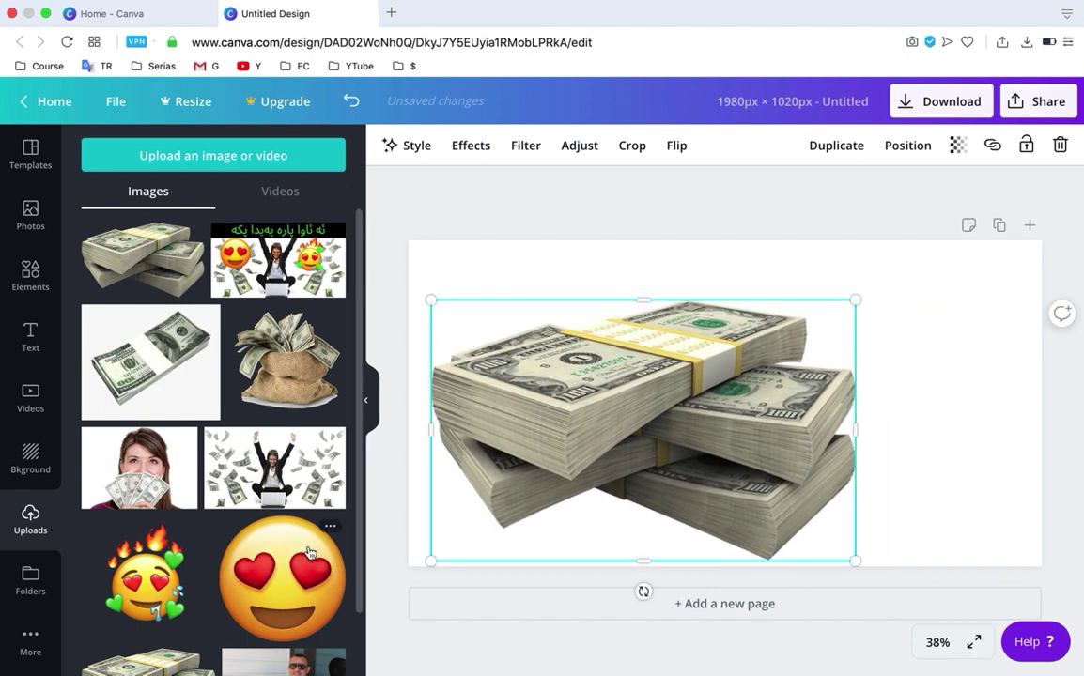
left_click_drag(310, 553, 728, 404)
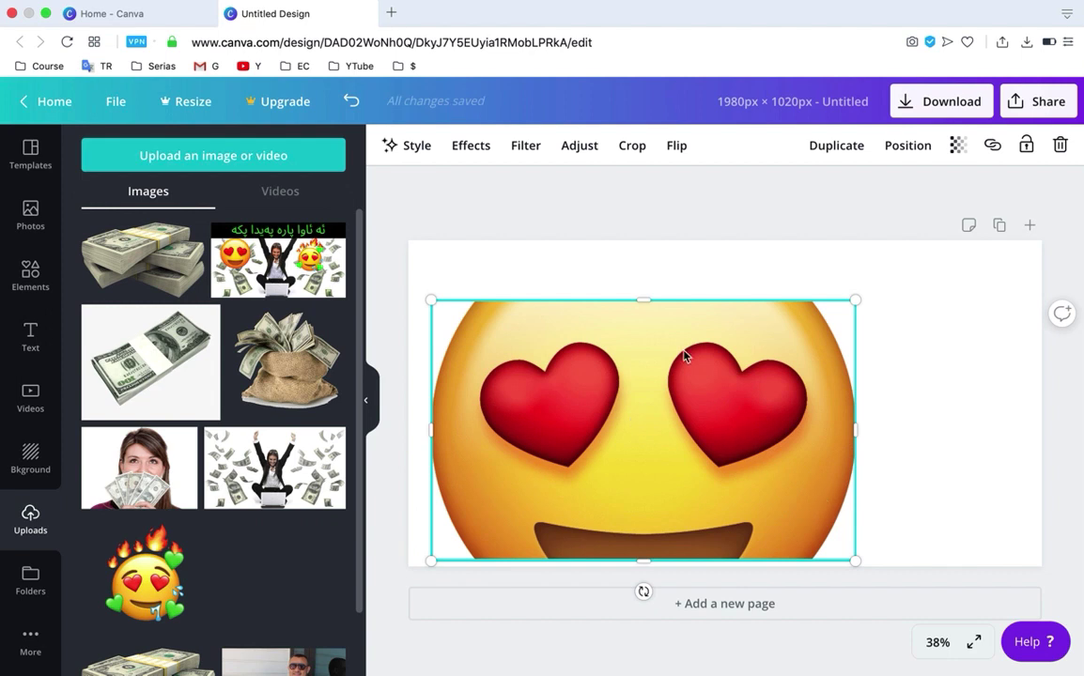
double_click(589, 299)
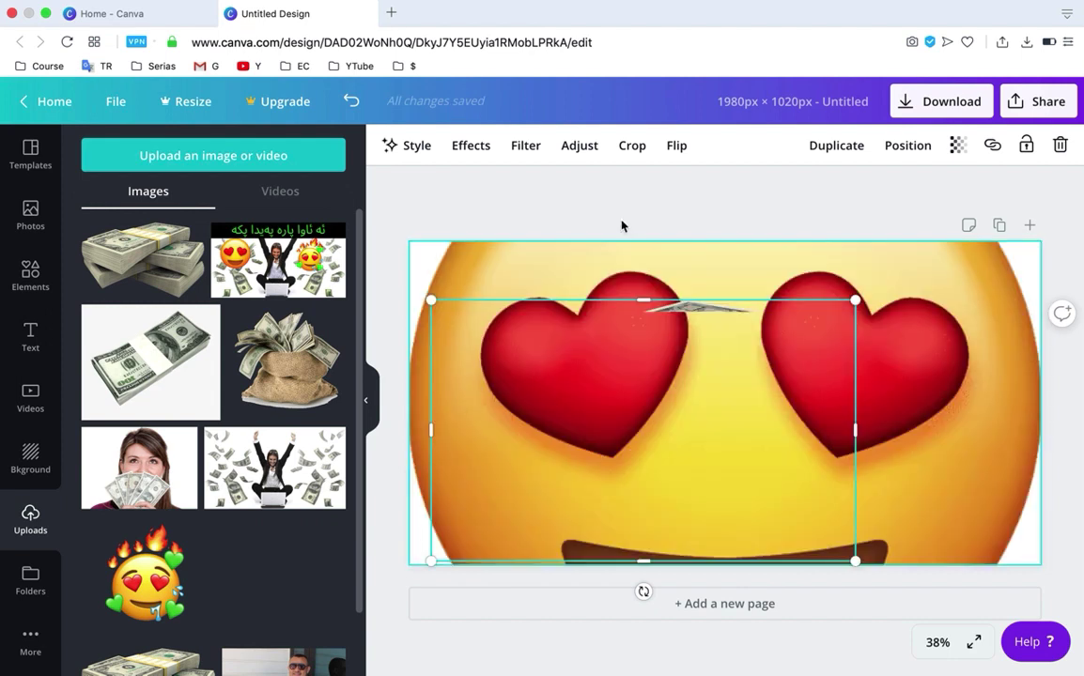
key("super+z")
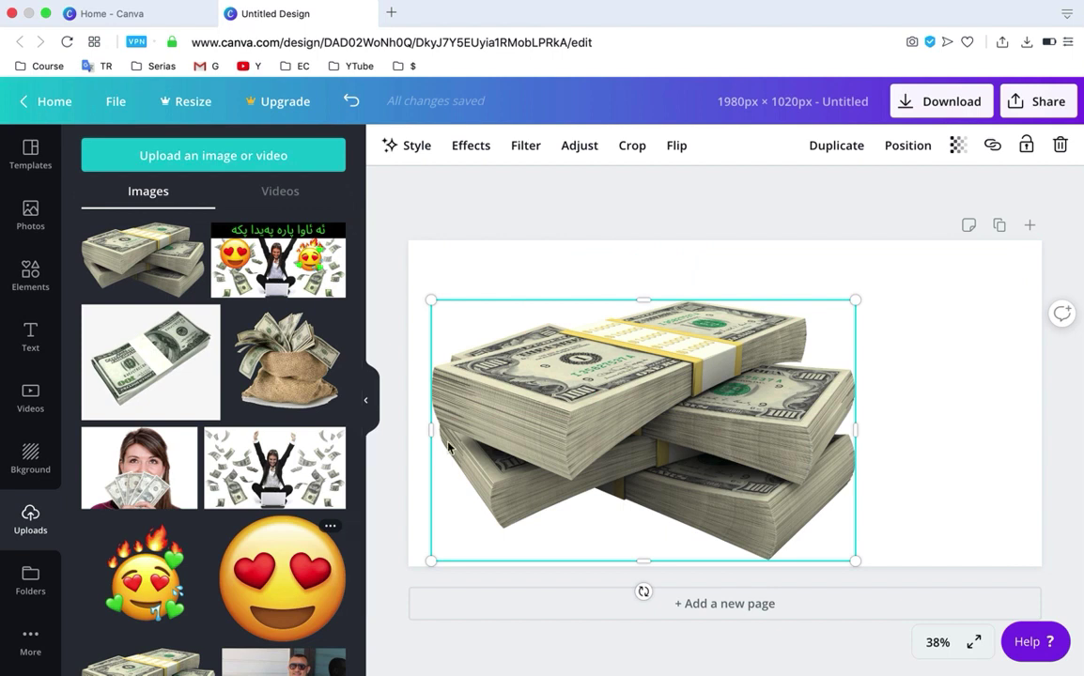
Step: Add the heart-eyes emoji to the right of the money, scale it down to fit the page, and move the money stack lower
left_click_drag(307, 577, 928, 404)
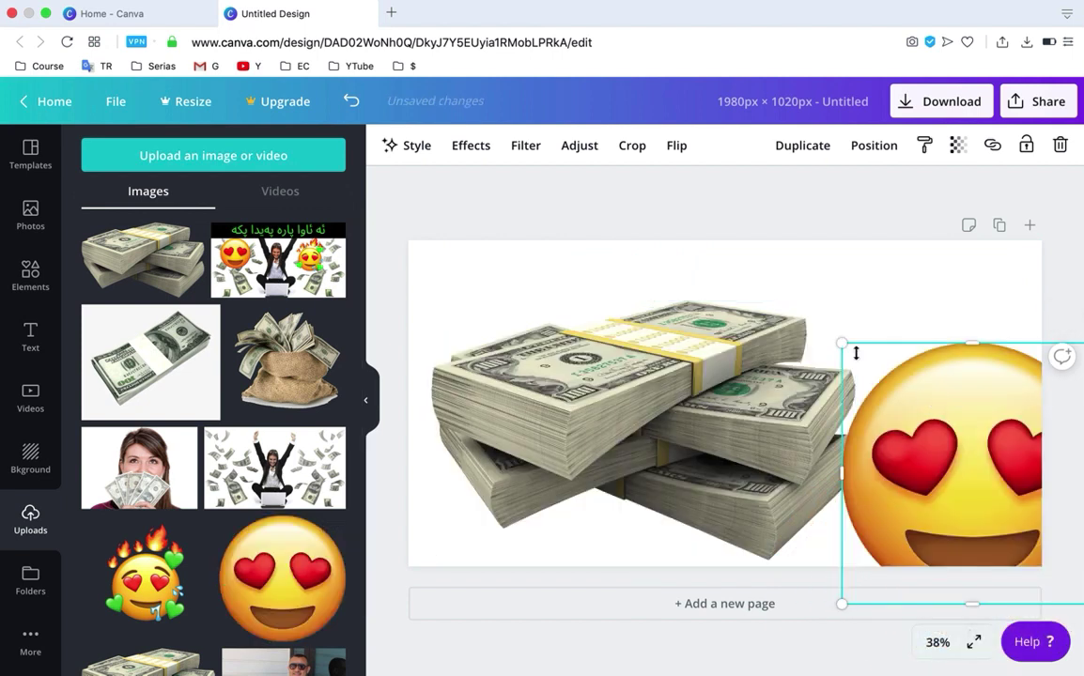
left_click_drag(841, 347, 871, 320)
left_click_drag(668, 396, 658, 433)
left_click_drag(658, 435, 659, 440)
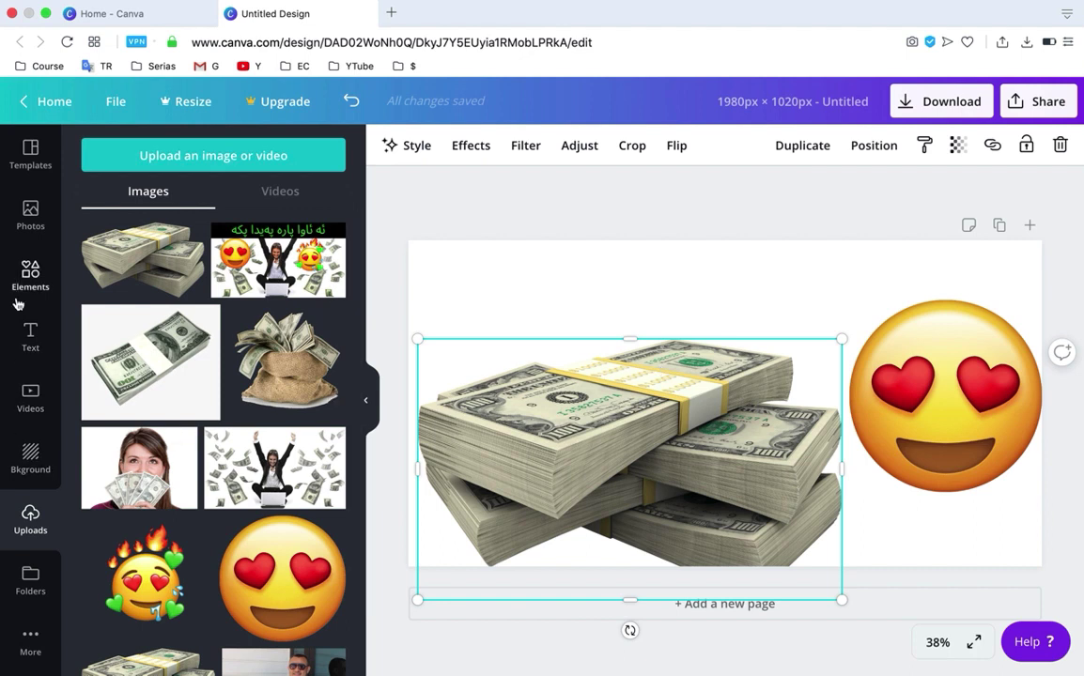
Step: Add a square shape and reshape it into a wide, short banner above the money stack, starting at the page's left edge
left_click(31, 336)
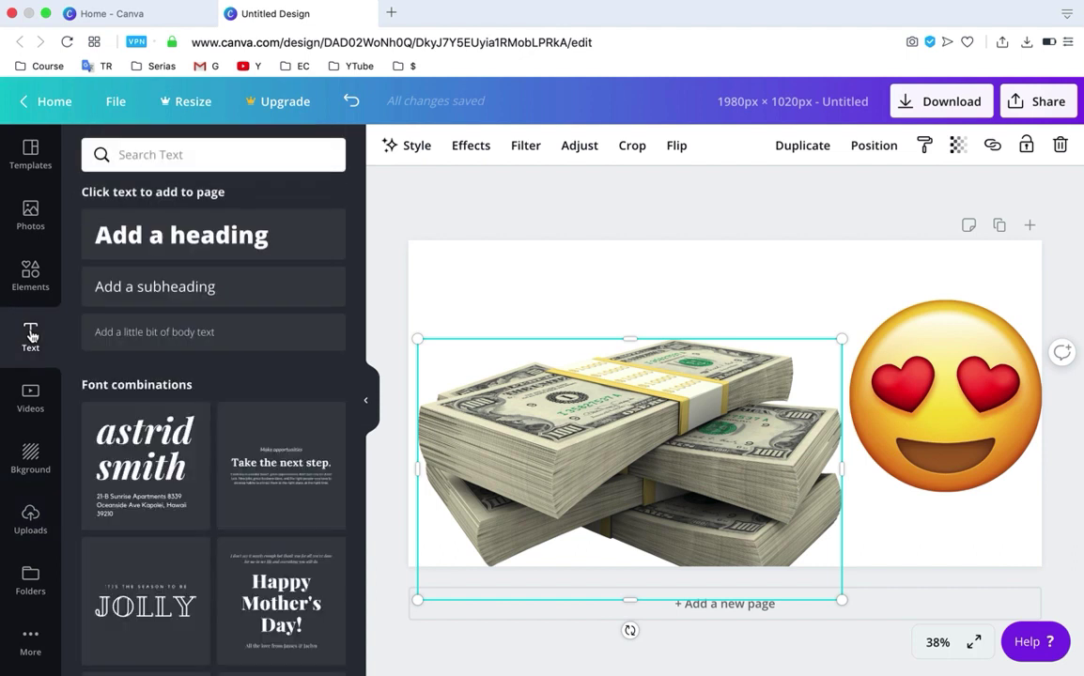
left_click(29, 284)
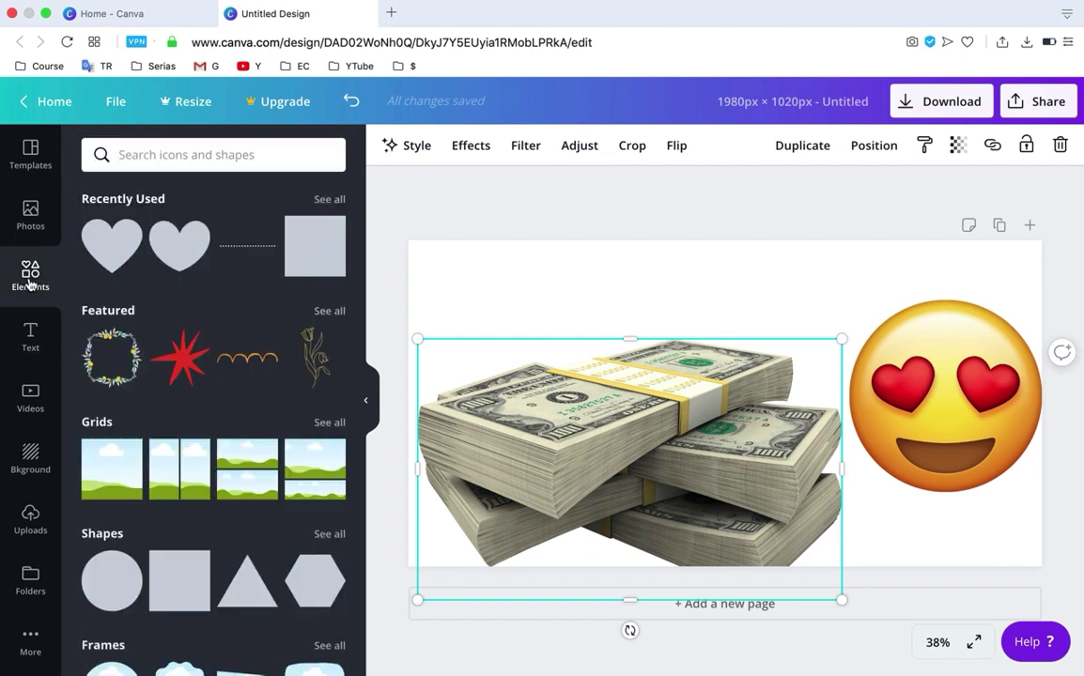
left_click_drag(324, 266, 541, 270)
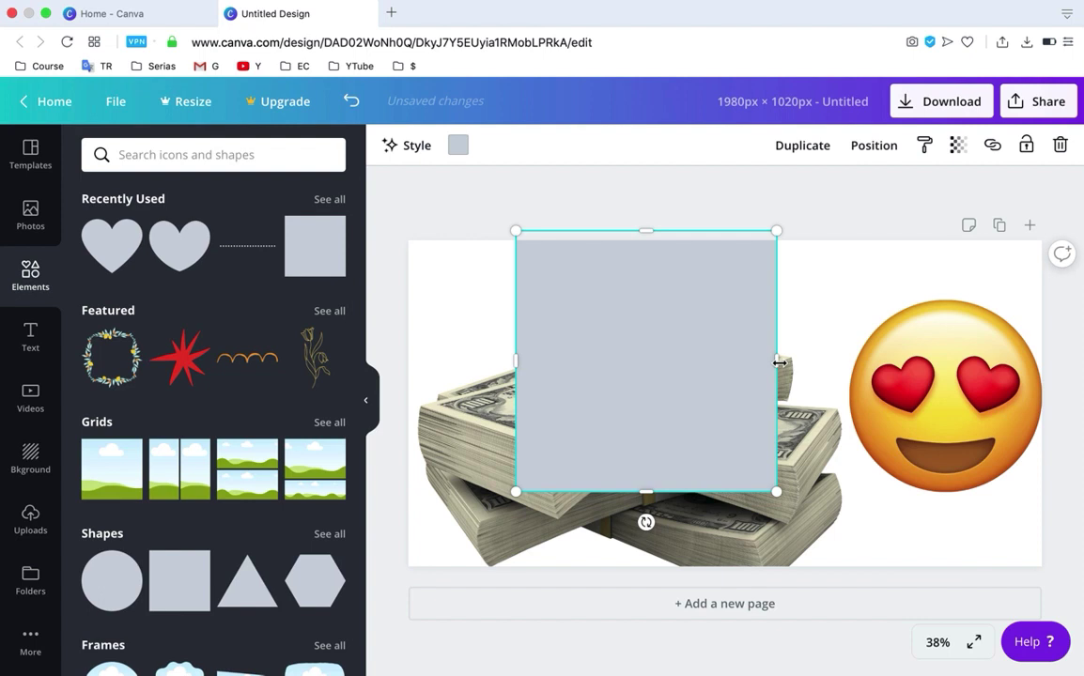
left_click_drag(891, 322, 992, 297)
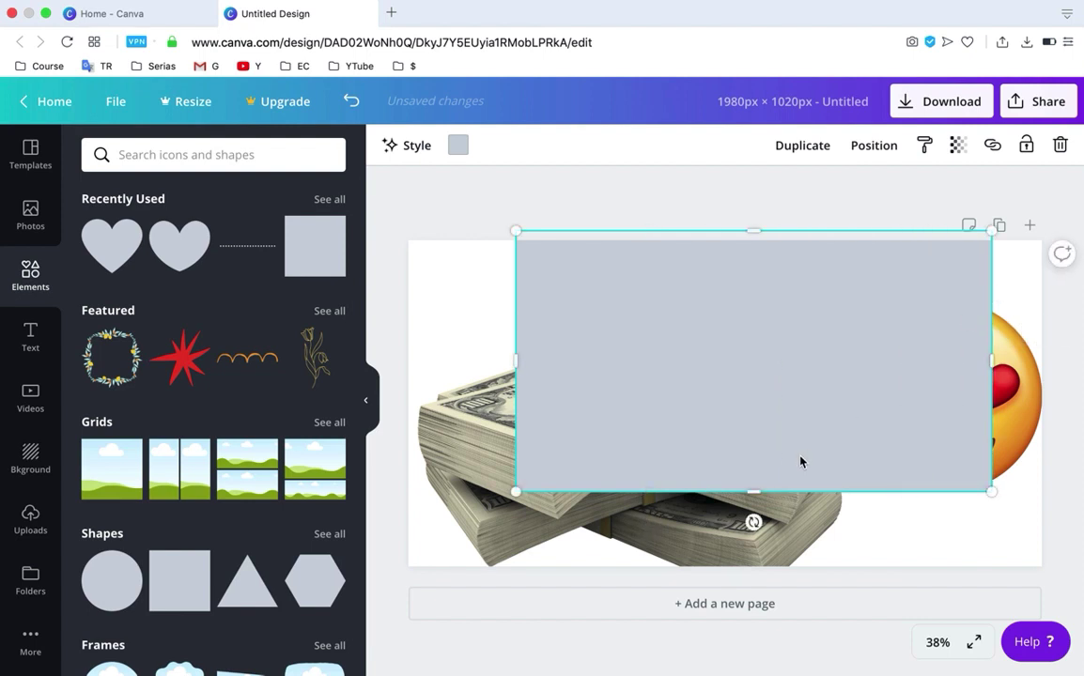
left_click_drag(757, 491, 733, 335)
left_click_drag(513, 281, 404, 279)
left_click_drag(576, 273, 577, 292)
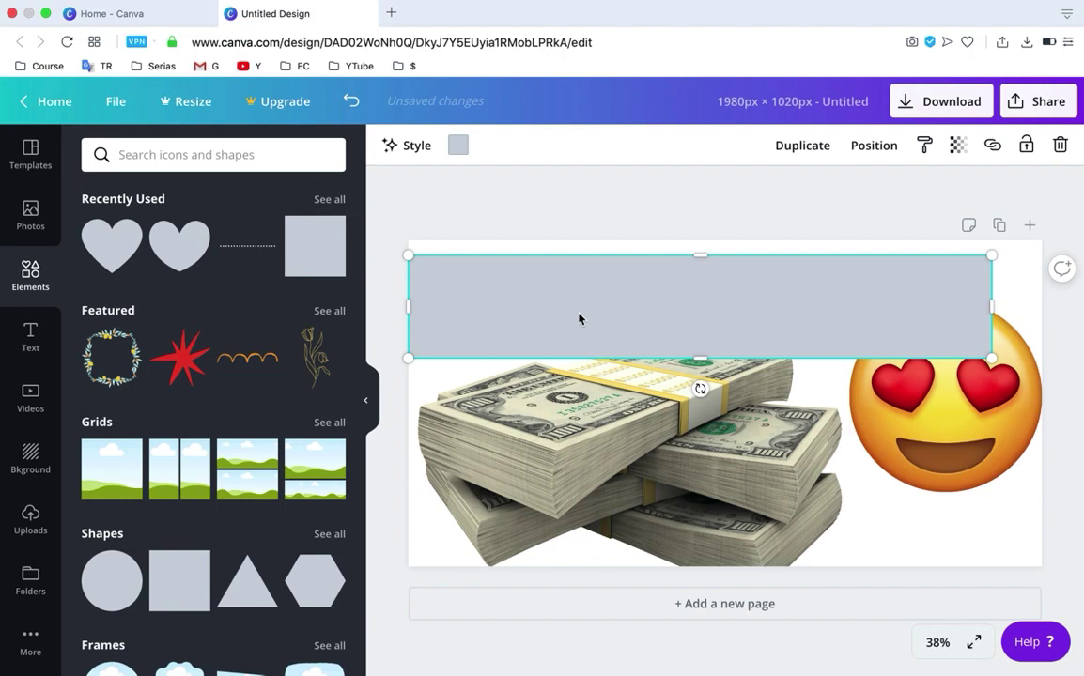
Step: Add the bold italic name-and-address font combination over the banner and replace its heading with "پاره پەیداکردنی"
left_click(32, 340)
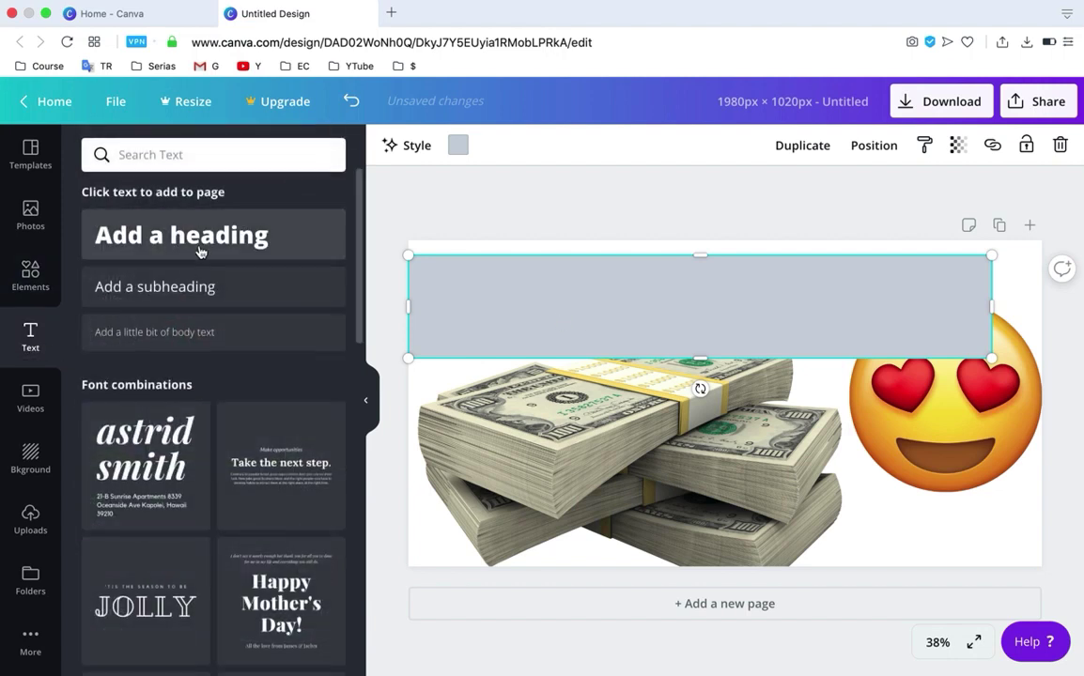
left_click_drag(153, 472, 580, 290)
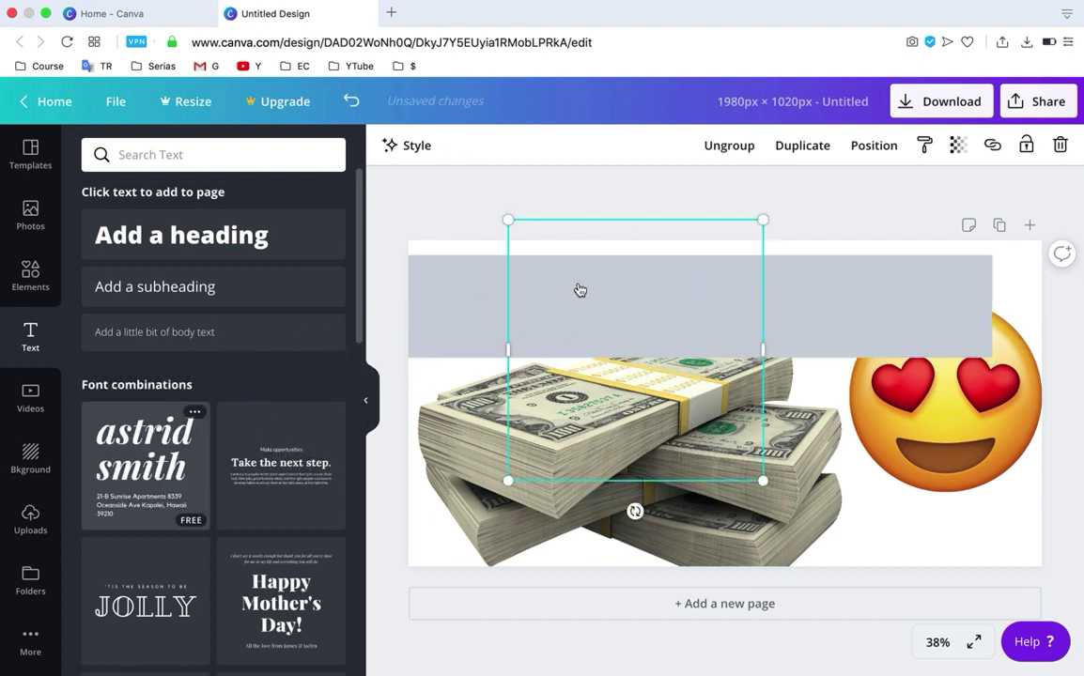
left_click(658, 350)
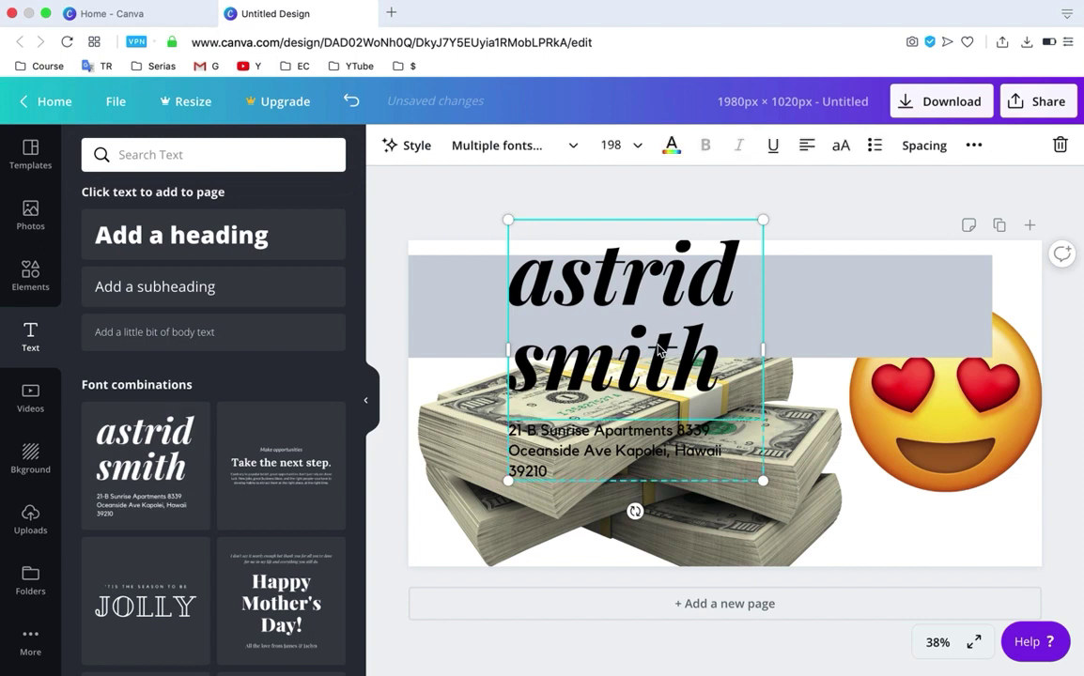
left_click(658, 346)
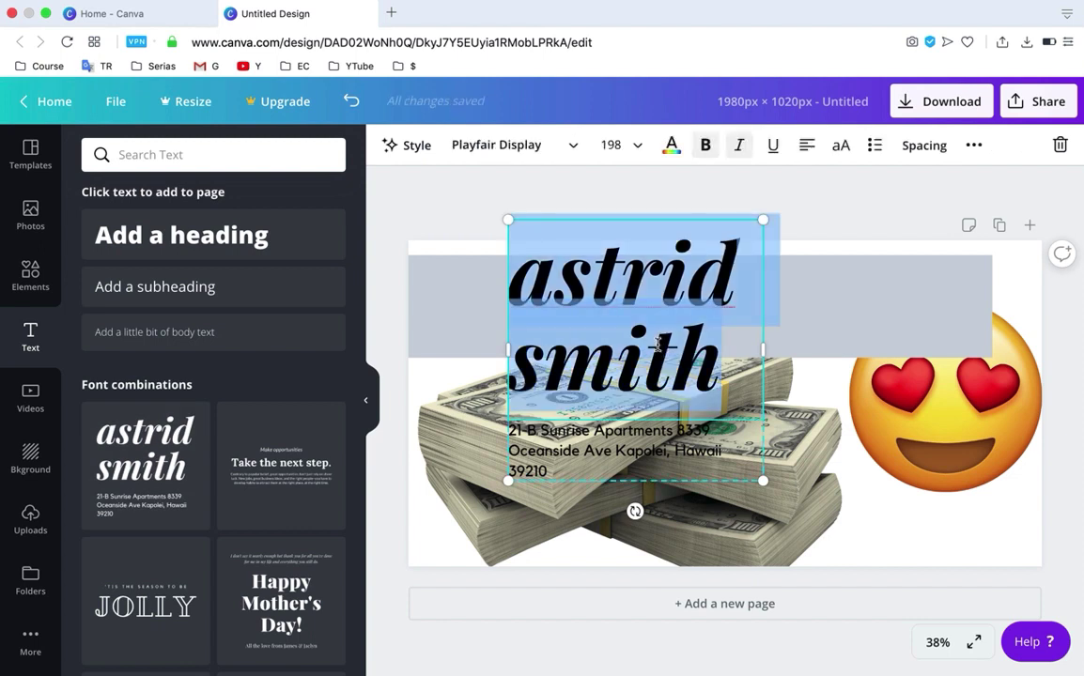
type("p")
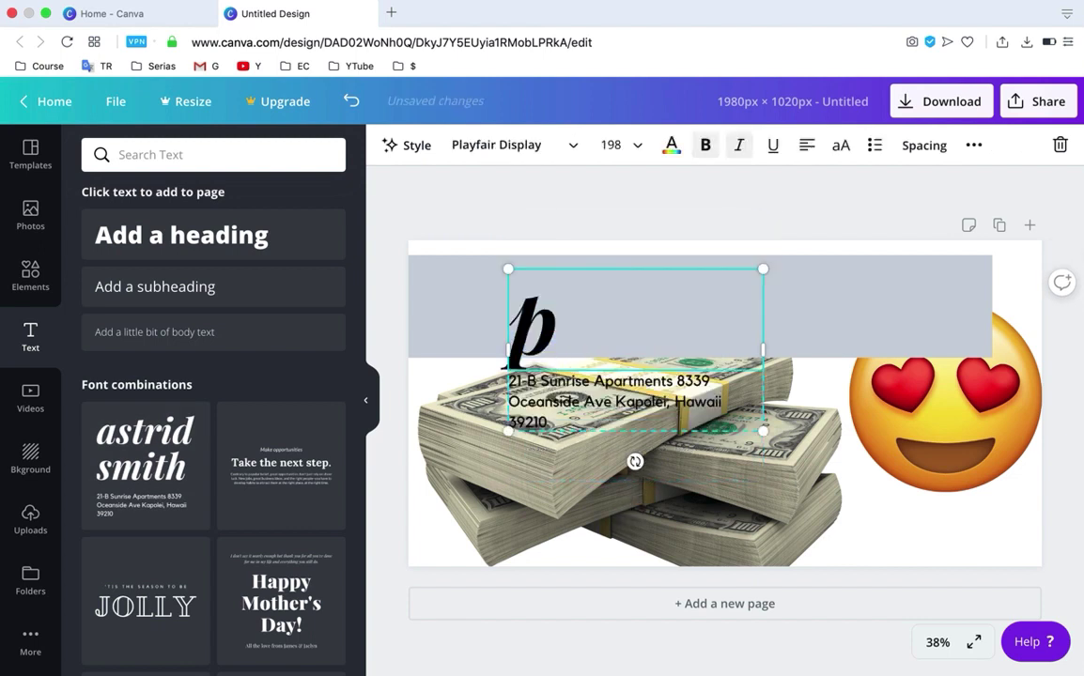
key("BackSpace")
type("پا")
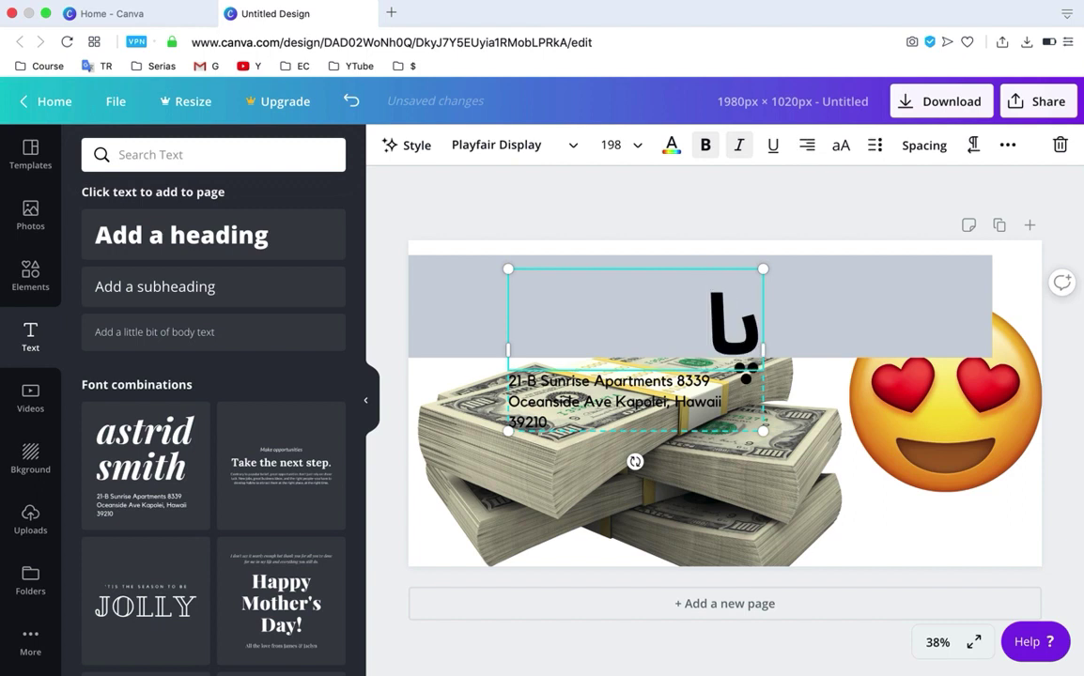
type("ره پ")
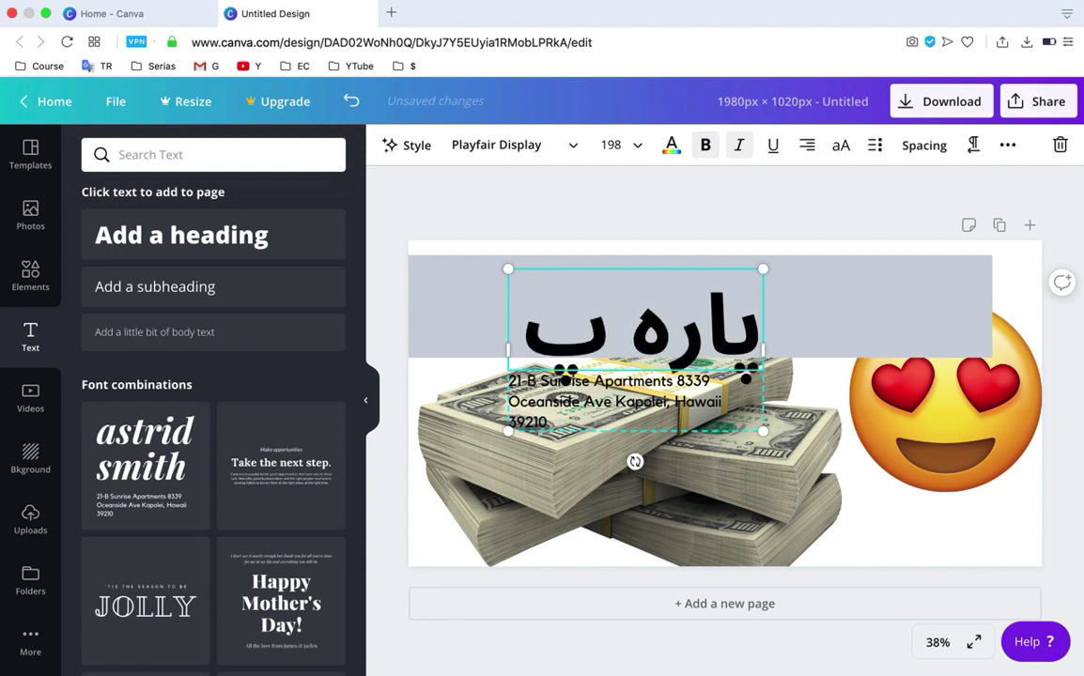
type("ەیداکردنی")
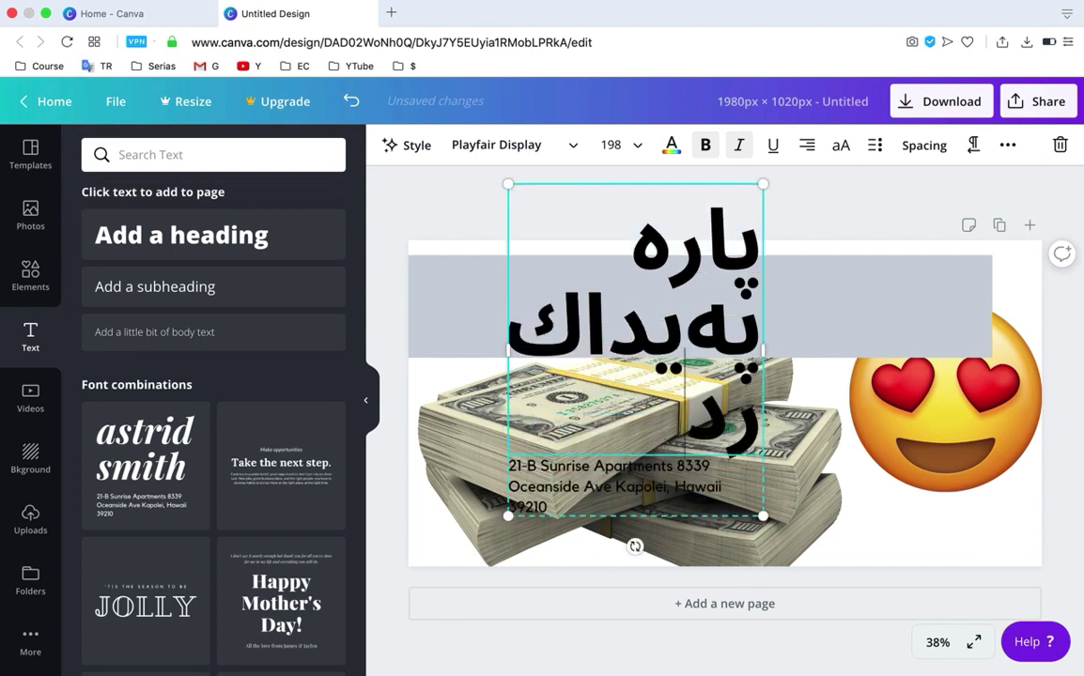
Step: Delete the placeholder address text and widen the heading to fit one line aligned with the grey banner
left_click(601, 488)
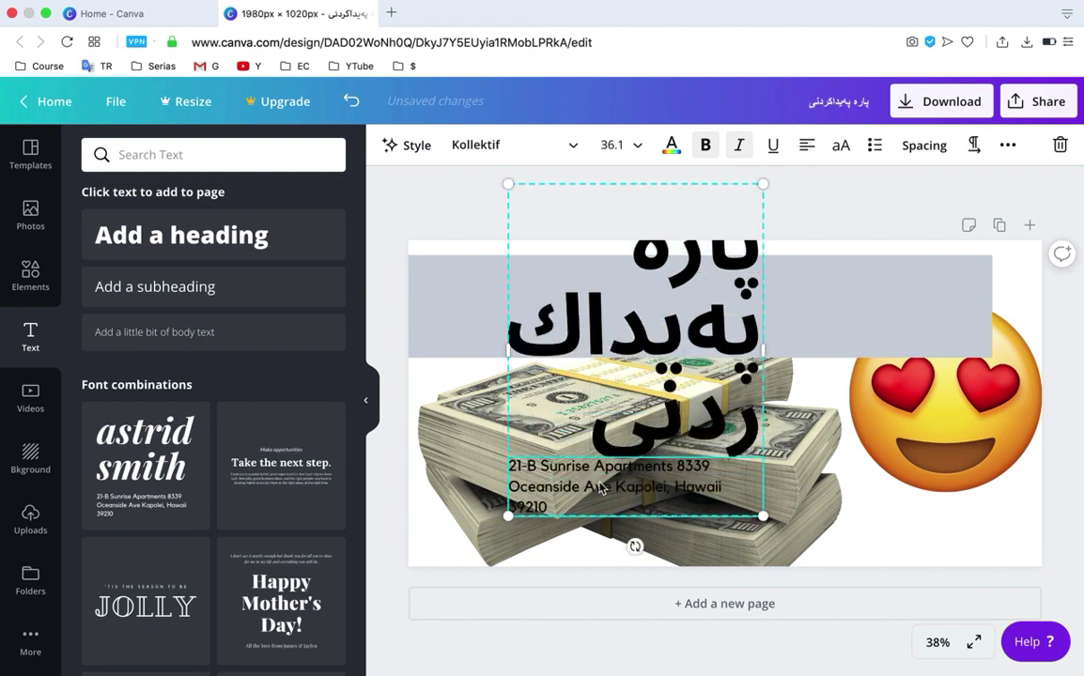
key("Delete")
left_click(540, 434)
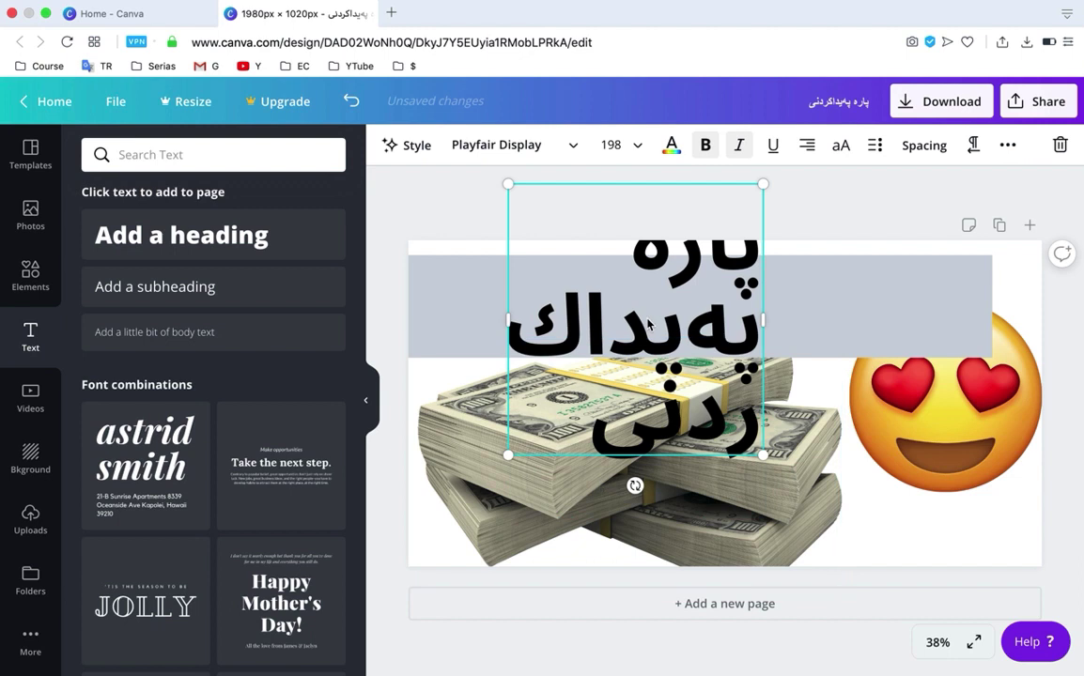
left_click_drag(764, 319, 965, 290)
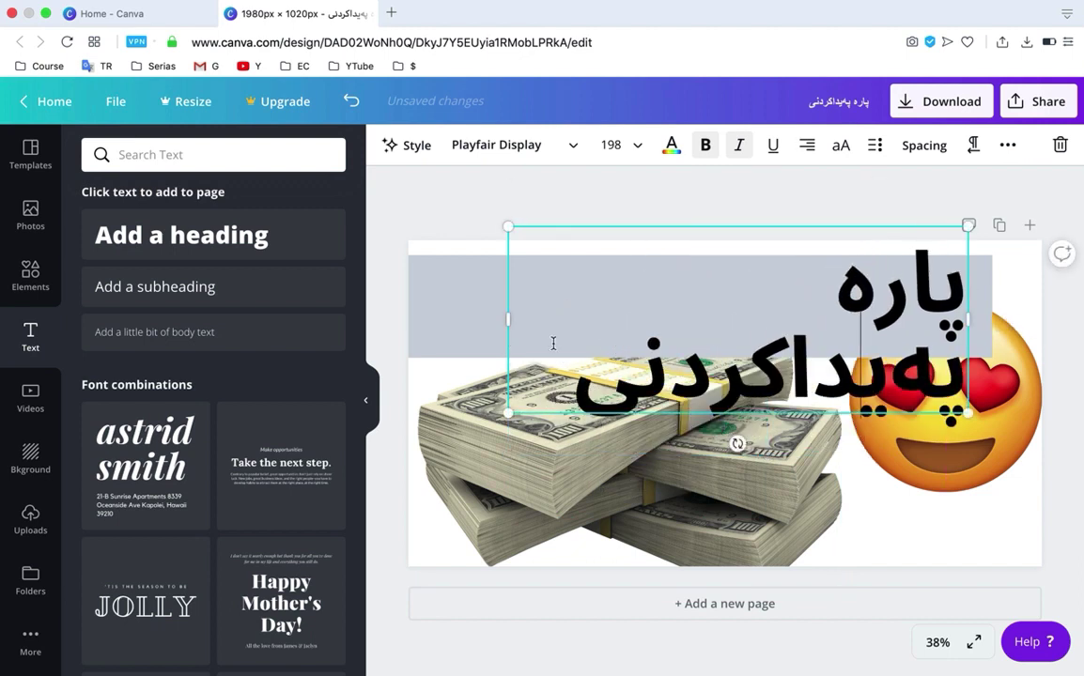
left_click_drag(509, 322, 406, 306)
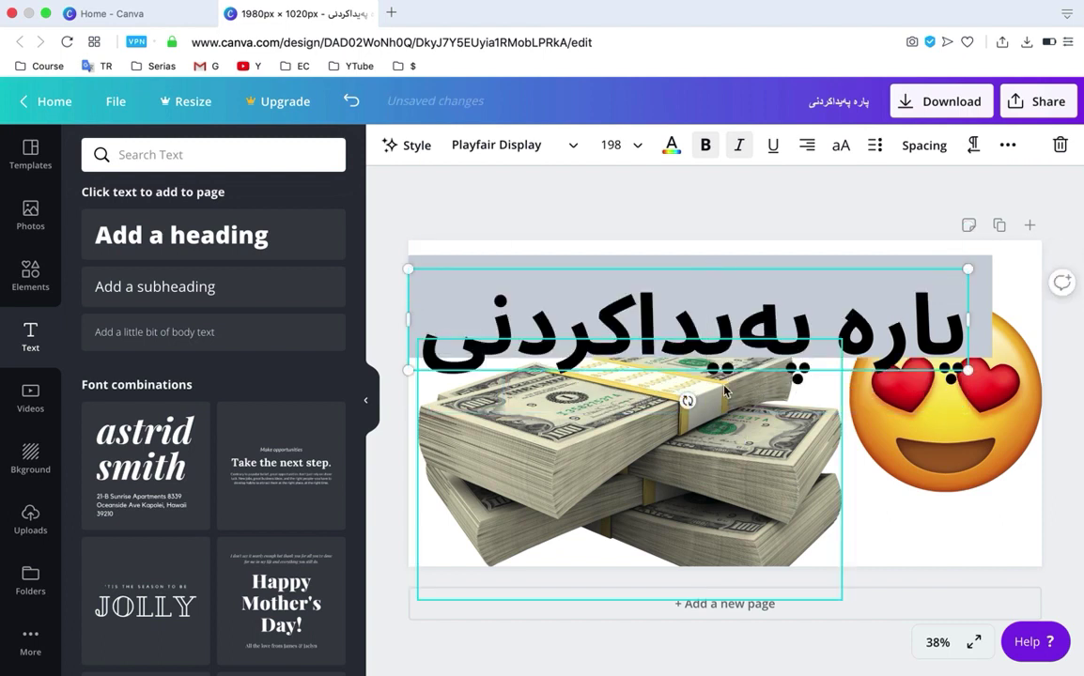
left_click_drag(971, 320, 1002, 319)
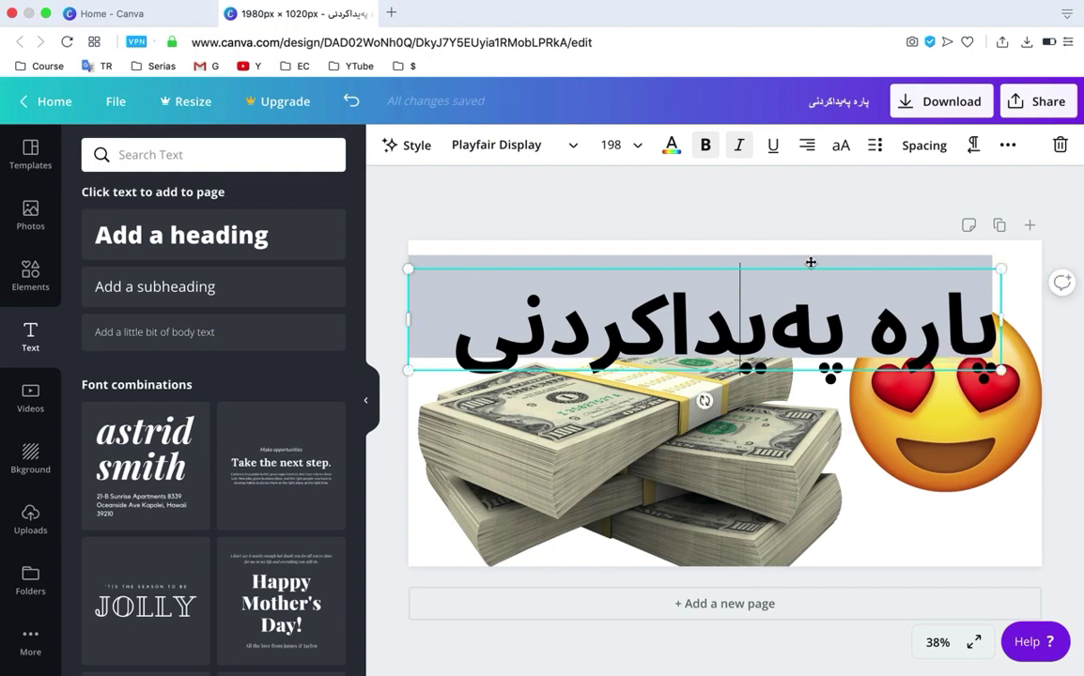
left_click_drag(811, 263, 811, 250)
left_click_drag(985, 307, 984, 307)
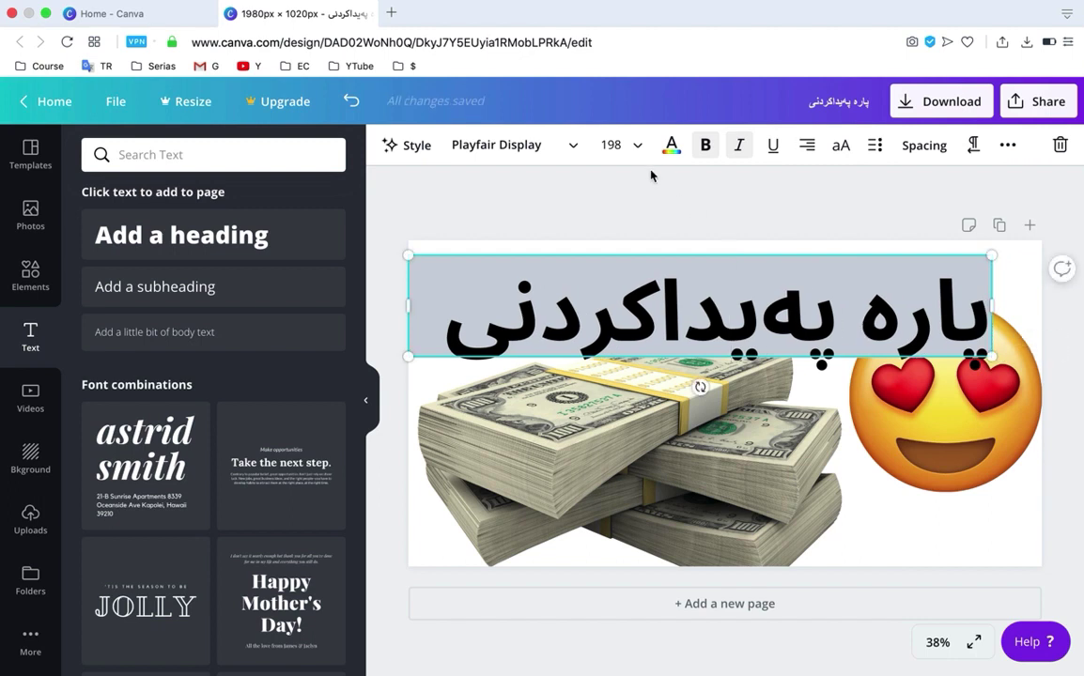
Step: Set the heading's font size to 144 and extend its text with "ئاسان"
left_click(625, 150)
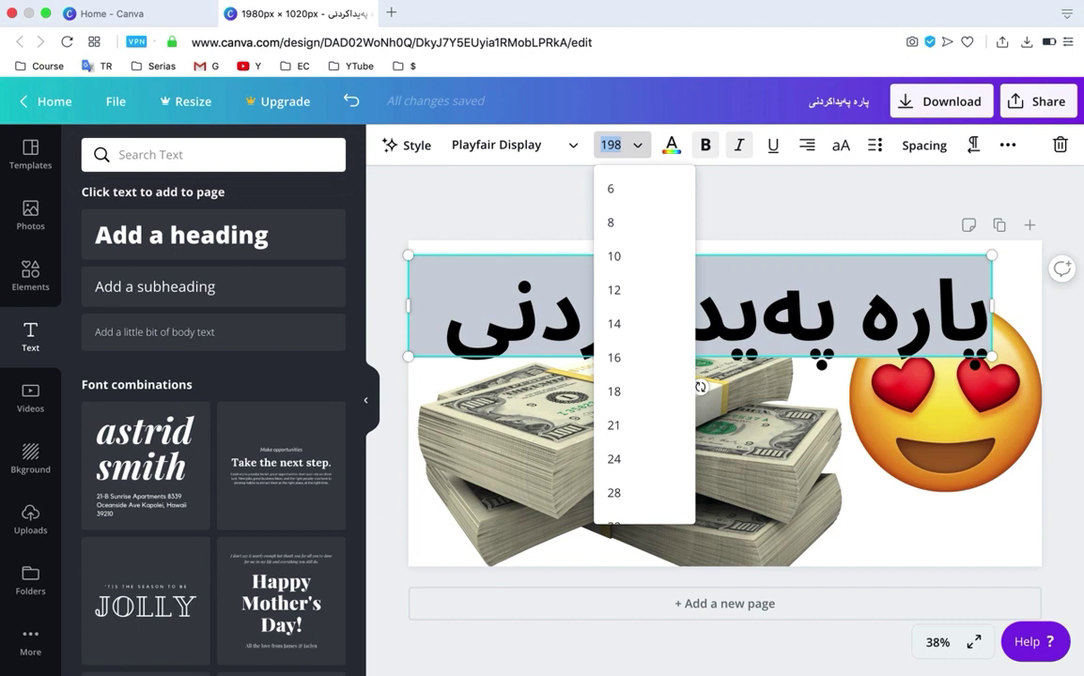
type("144")
key("Return")
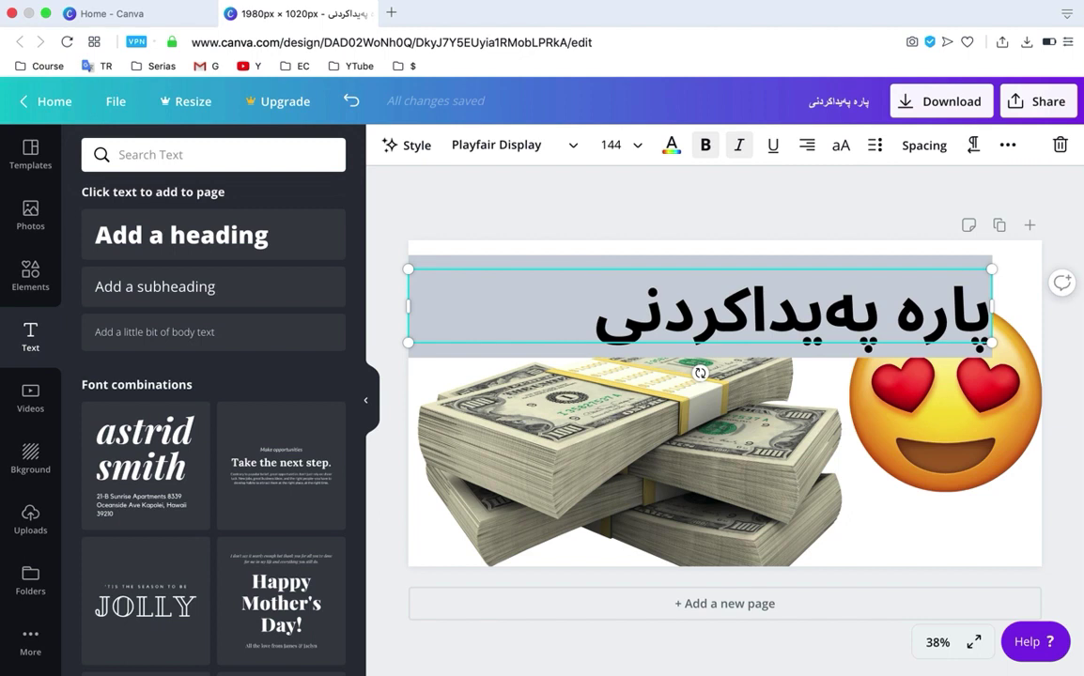
type("ئاسان")
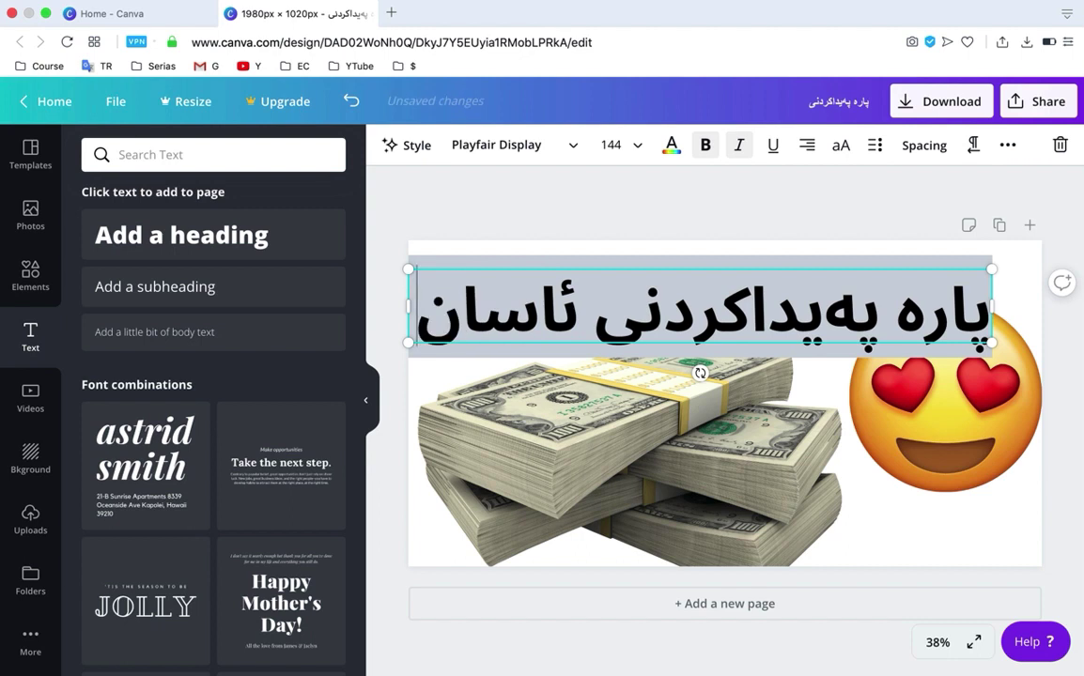
Step: Recolour the banner behind the heading to the custom green #43ed11 and move the emoji down below the banner
left_click(519, 266)
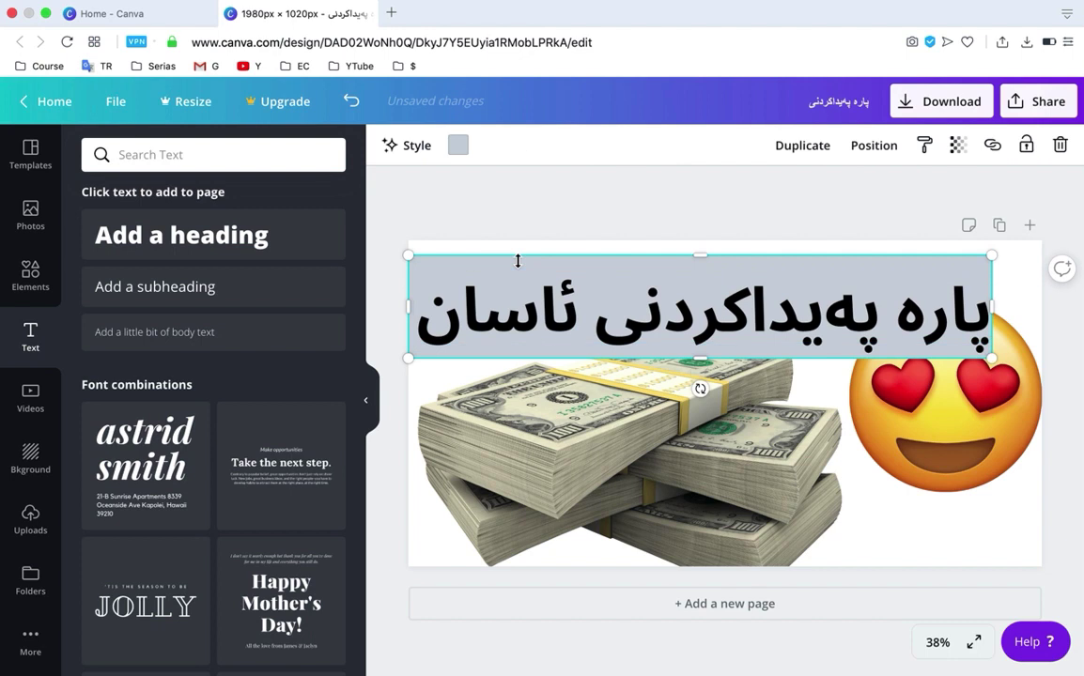
left_click(457, 146)
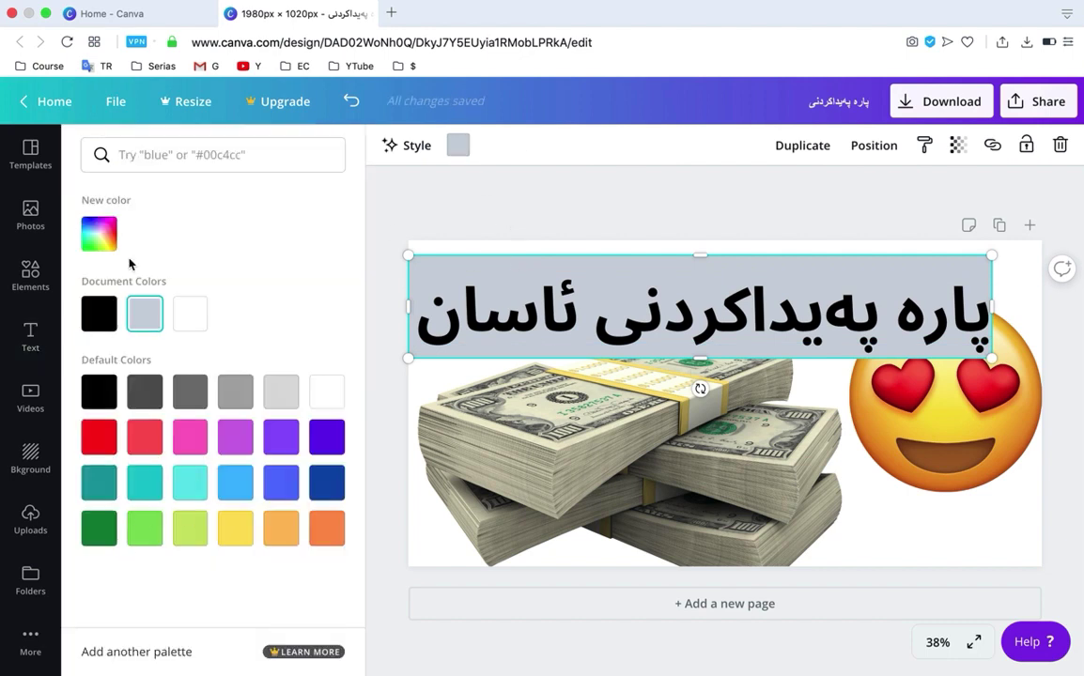
left_click(94, 245)
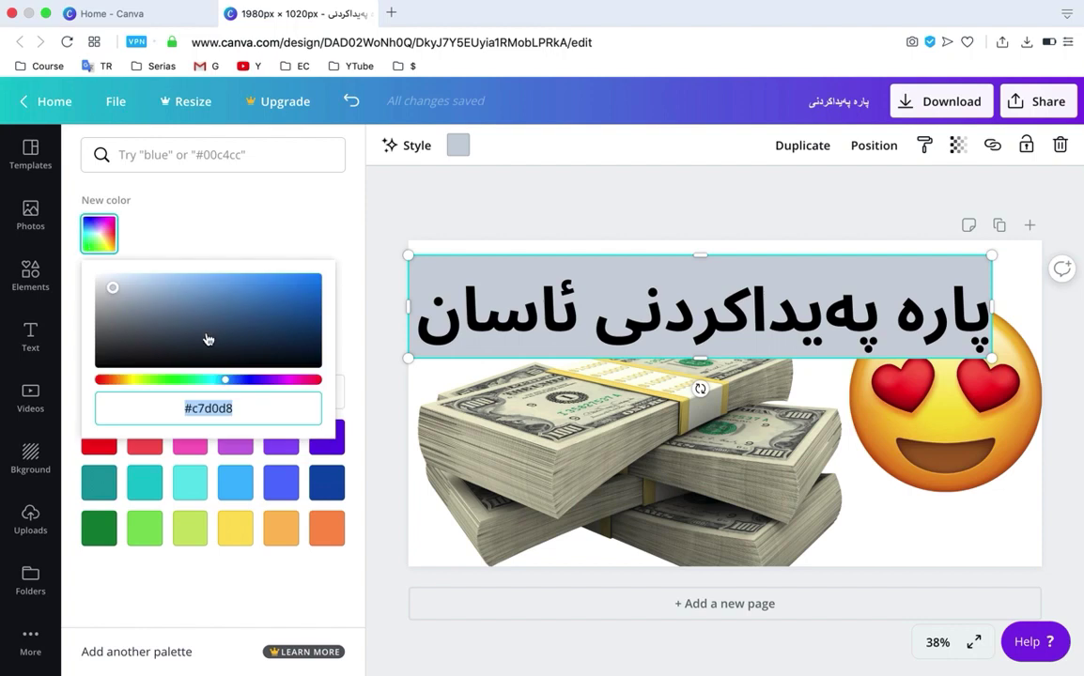
left_click(164, 381)
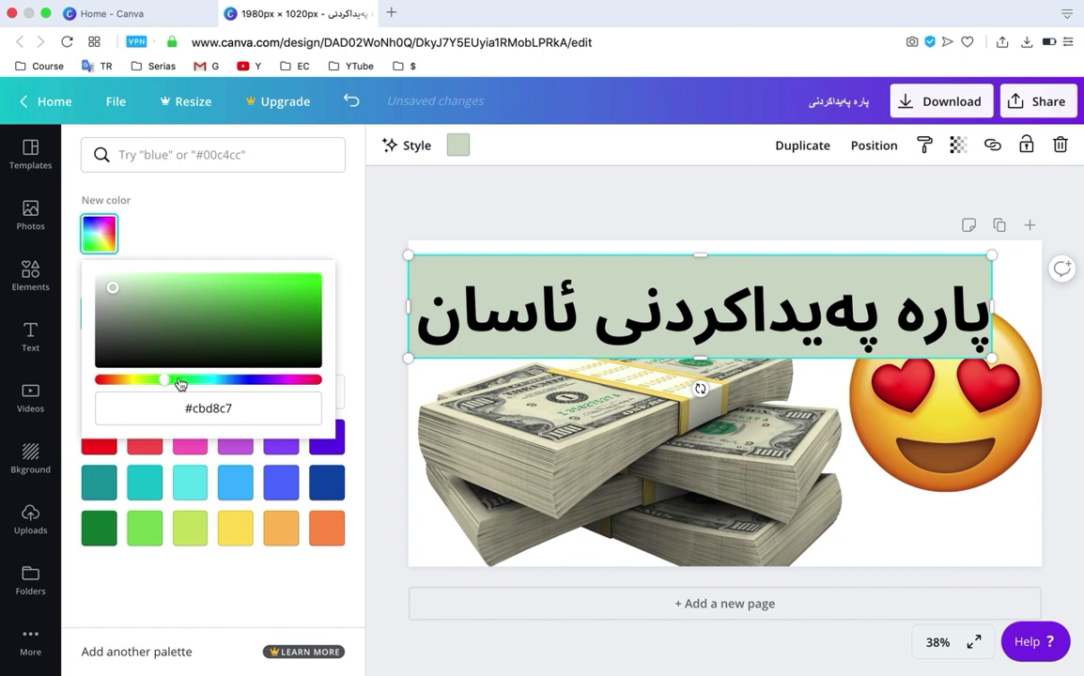
left_click(305, 280)
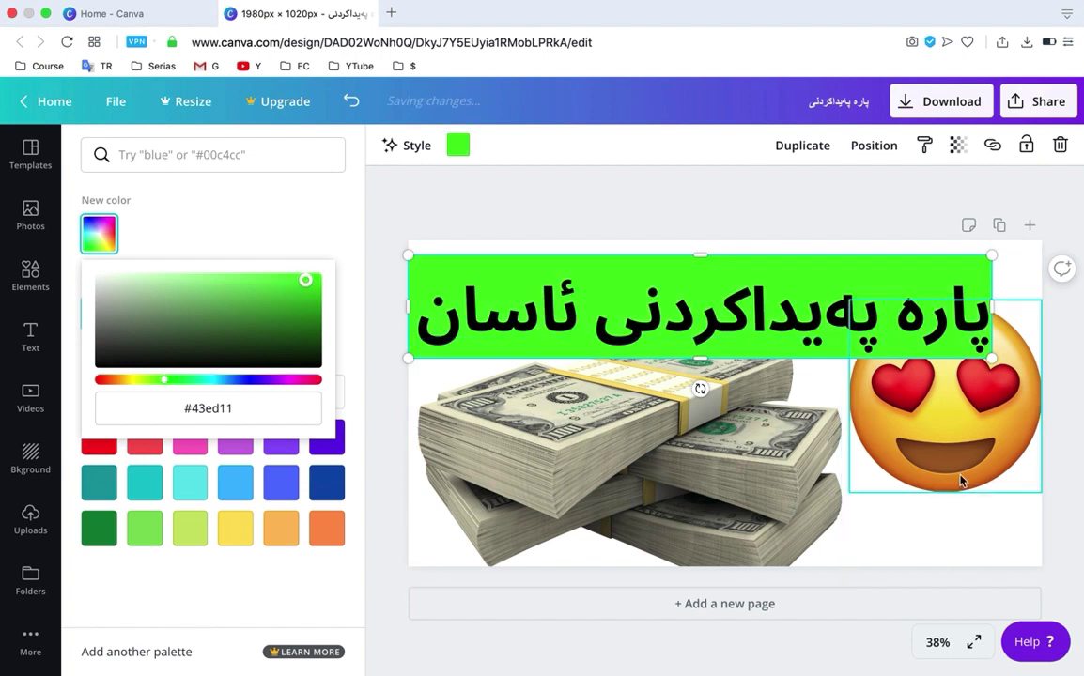
left_click_drag(959, 482, 961, 530)
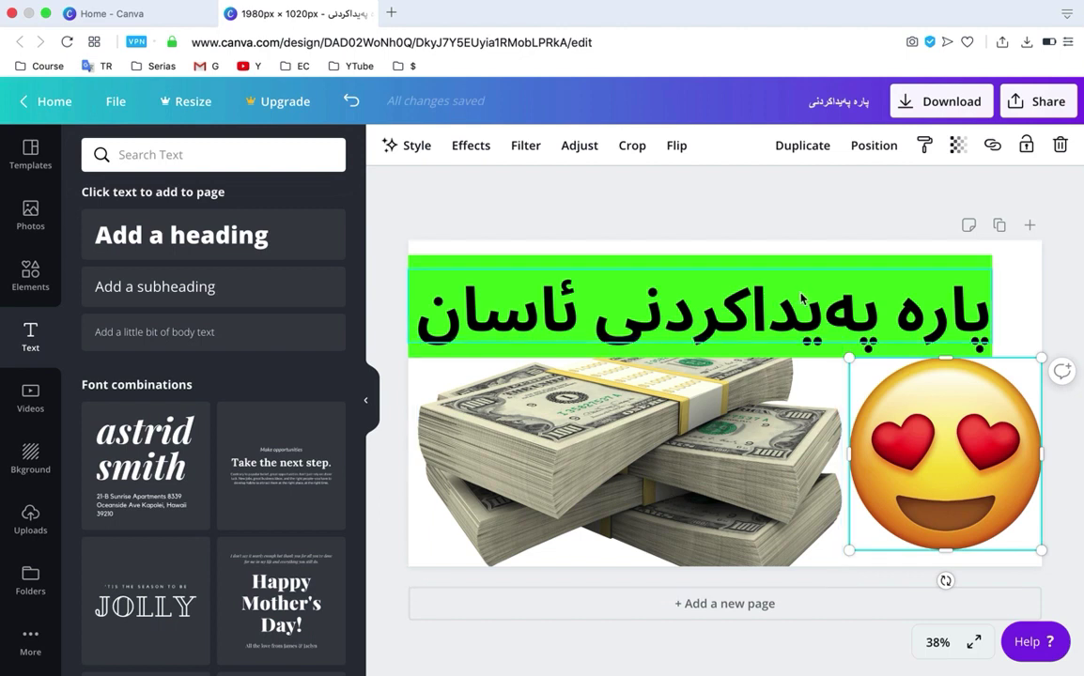
Step: Fit a slimmer green banner and its heading against the page's top edge, and move the money stack up beneath them
left_click(832, 263)
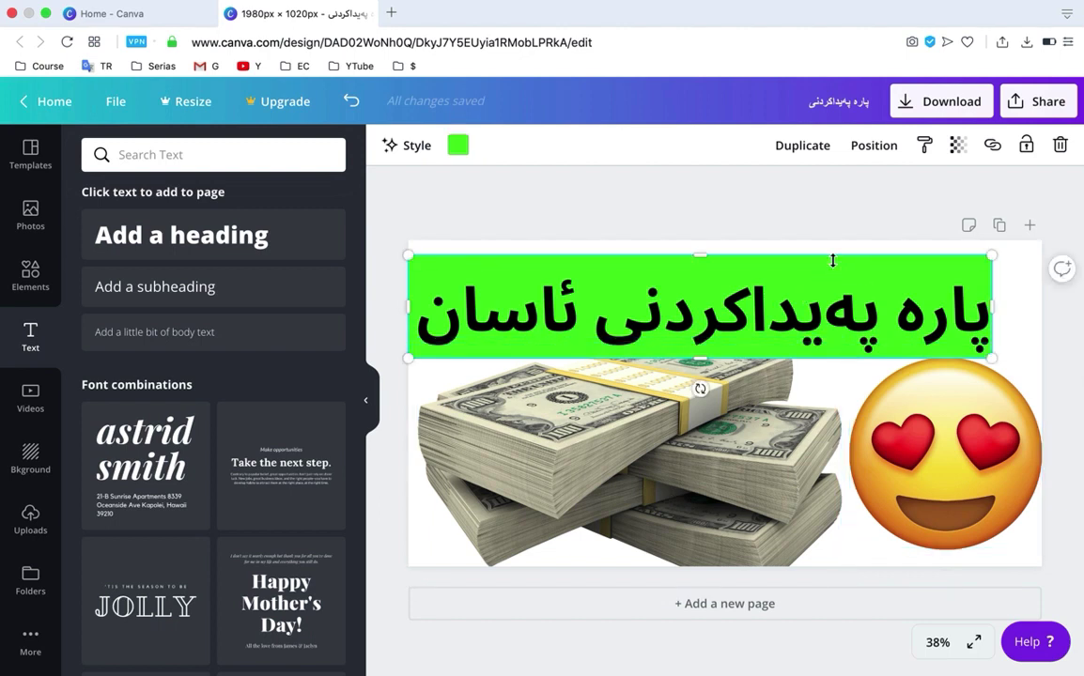
left_click_drag(833, 251, 836, 247)
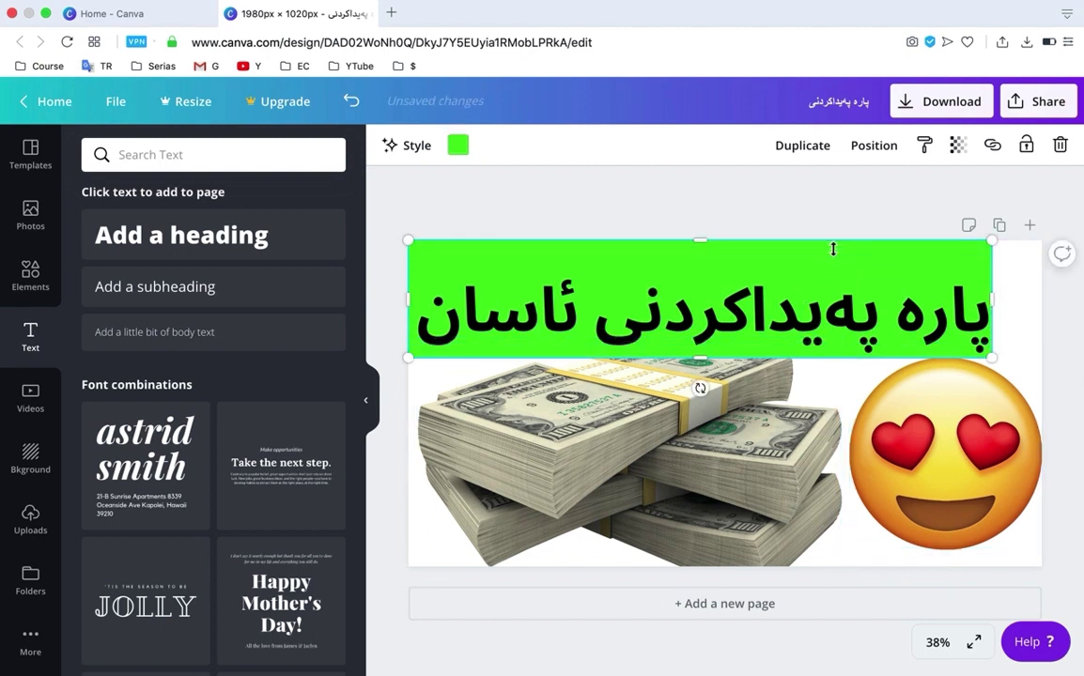
left_click_drag(705, 357, 702, 330)
left_click(761, 289)
left_click_drag(761, 285, 759, 253)
left_click(671, 418)
left_click_drag(670, 418, 667, 411)
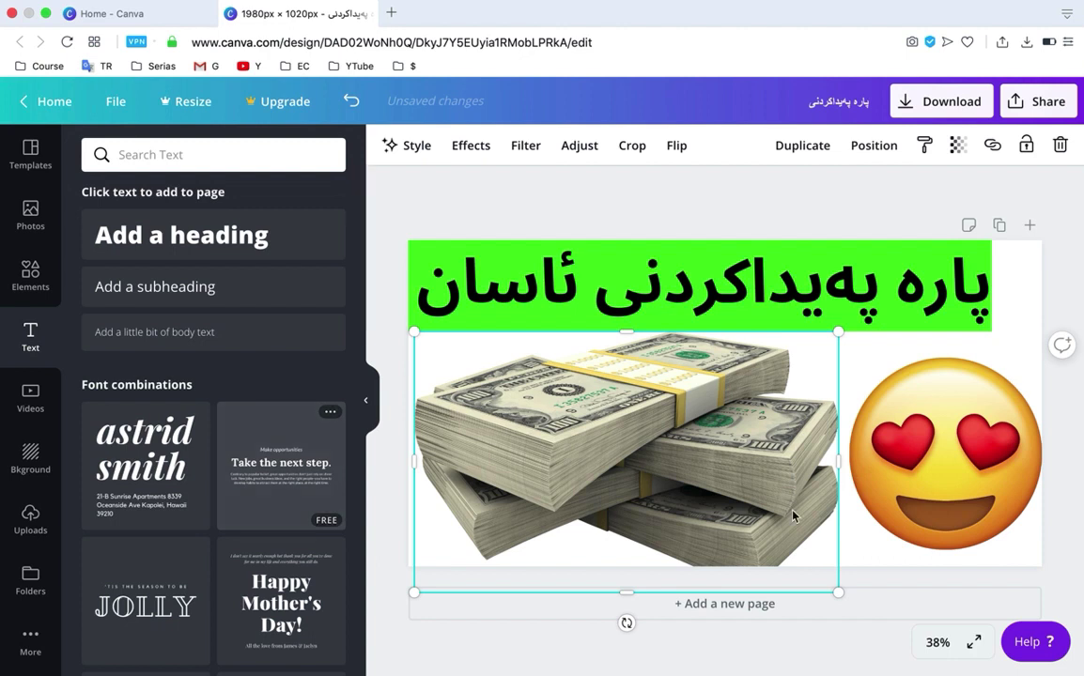
Step: Shrink the heart-eyes emoji, place it at the banner's lower-left corner above the money, and bring it to the front
left_click(928, 451)
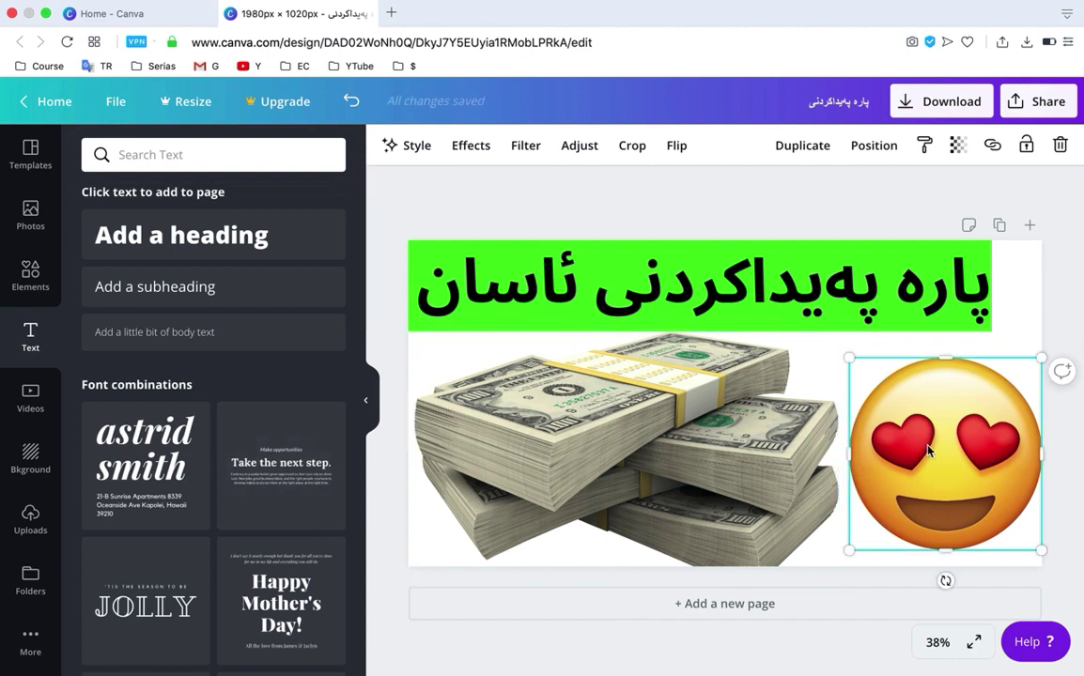
left_click_drag(1041, 359, 451, 341)
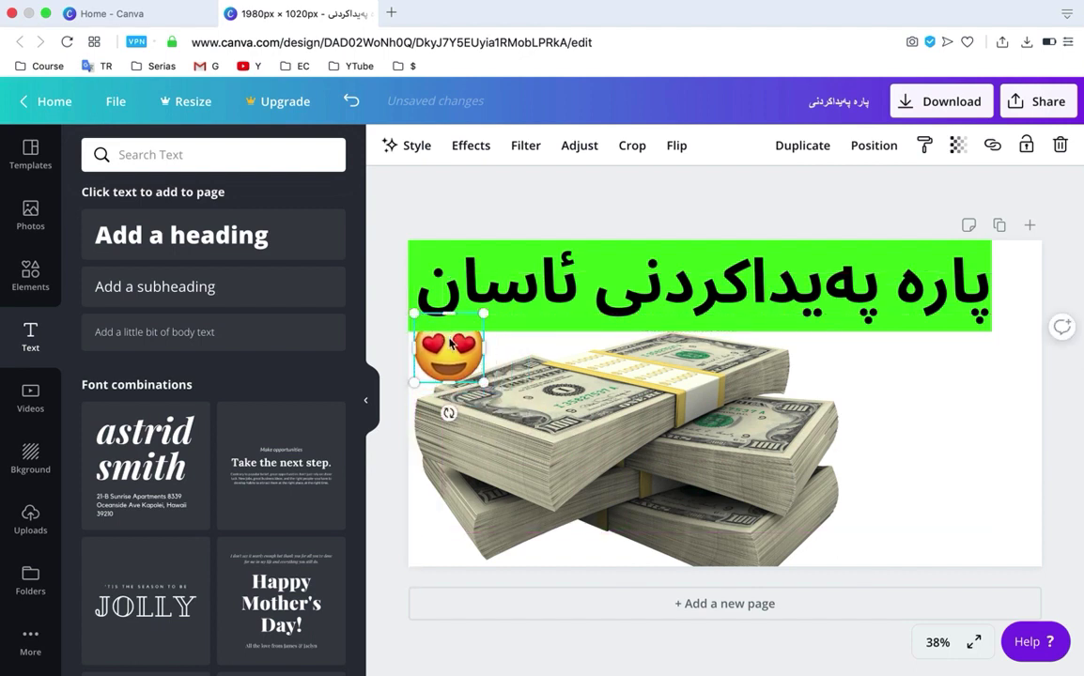
right_click(451, 345)
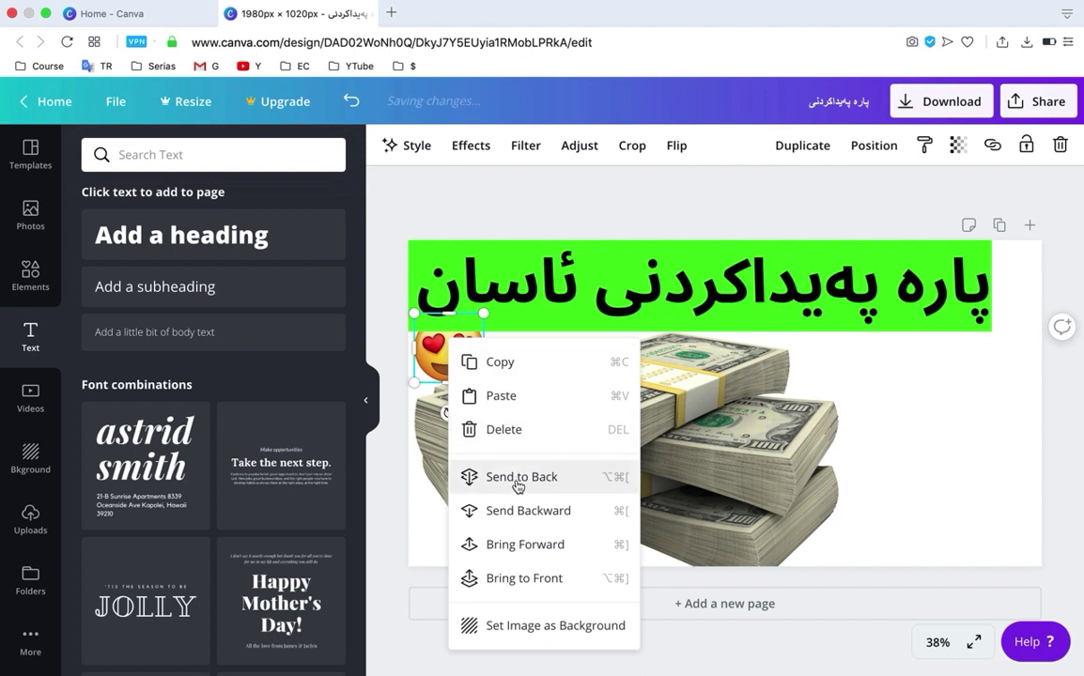
left_click(524, 578)
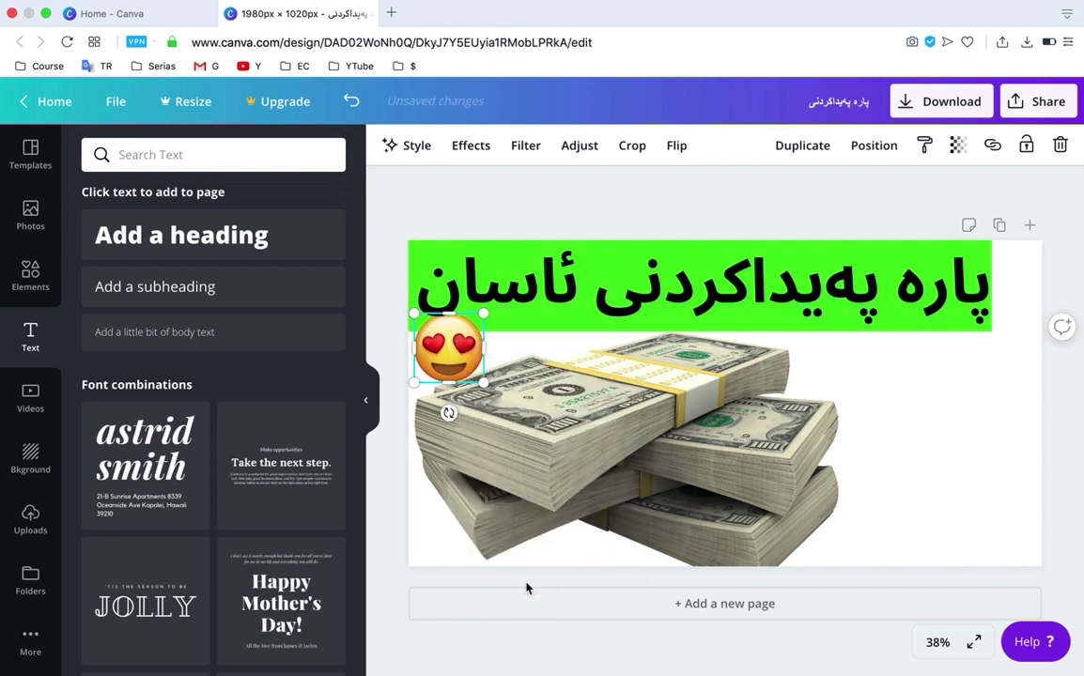
Step: Nudge the emoji down slightly, and add the uploaded photo of the man in sunglasses behind the money stack
key("shift+Down")
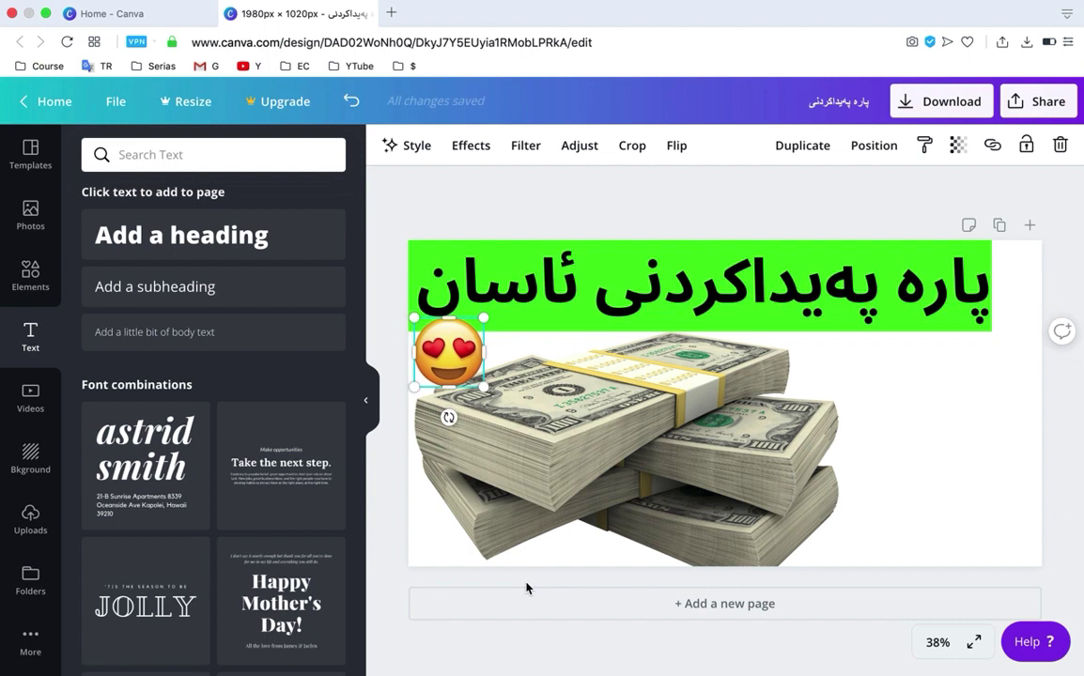
left_click(31, 531)
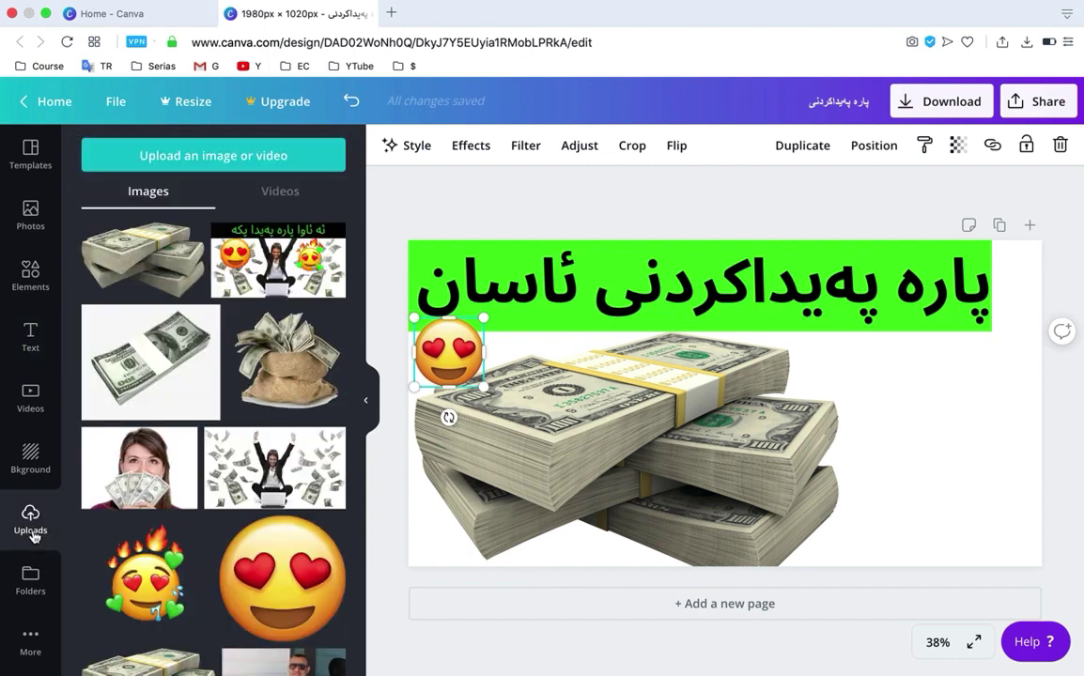
scroll(170, 387, "down", 3)
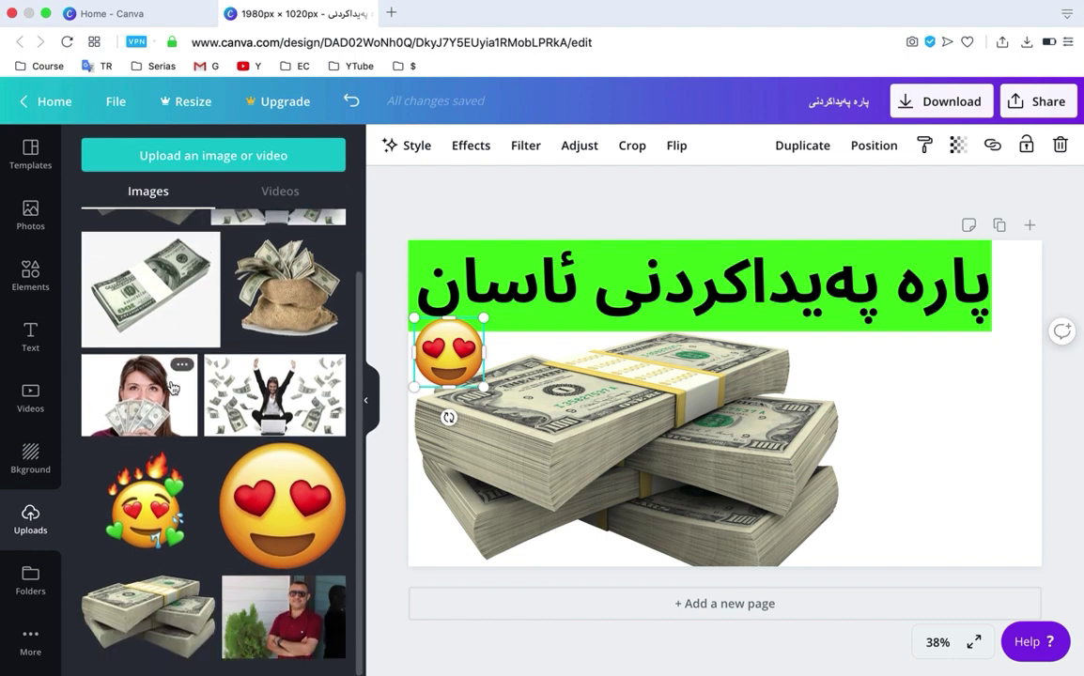
left_click_drag(234, 592, 804, 404)
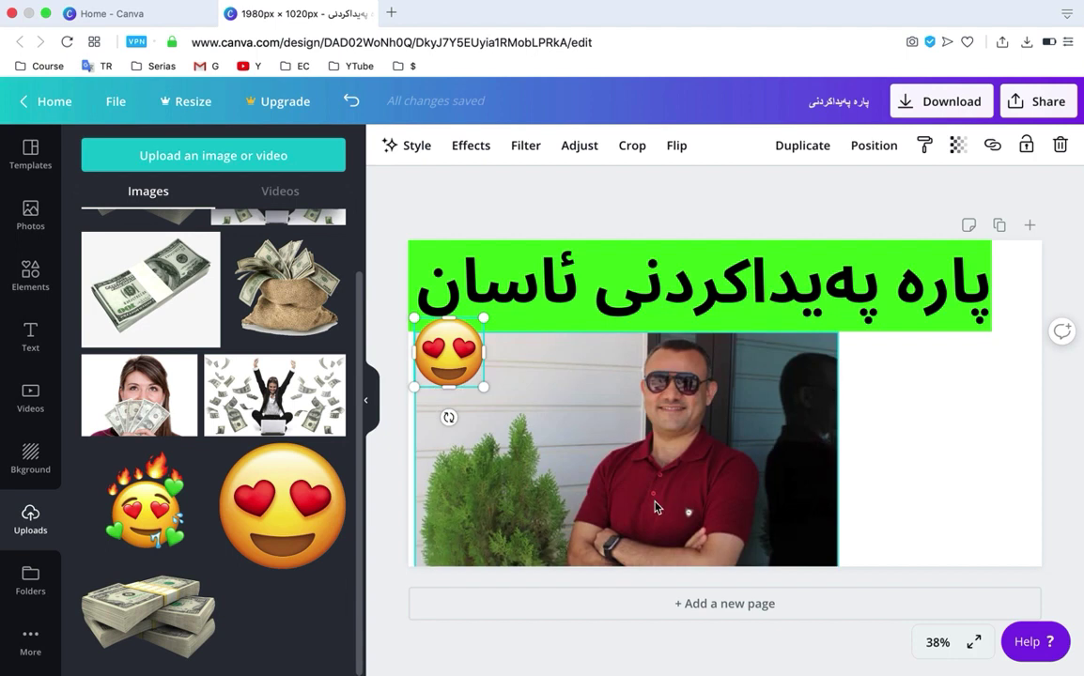
left_click_drag(884, 417, 968, 428)
left_click_drag(879, 426, 725, 403)
right_click(799, 421)
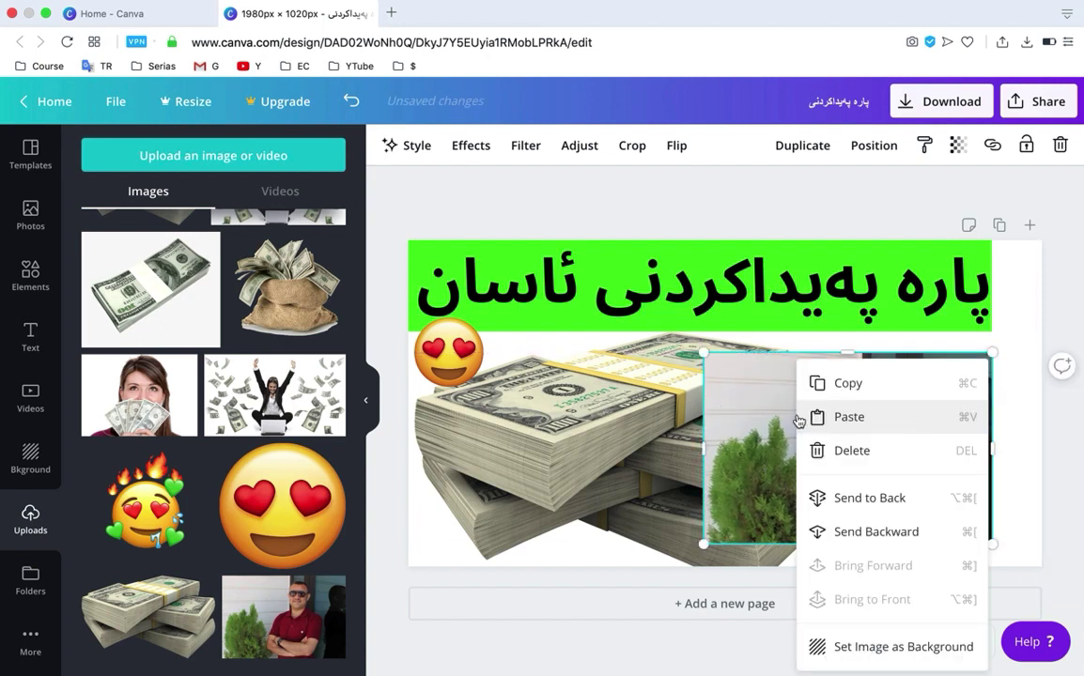
left_click(870, 513)
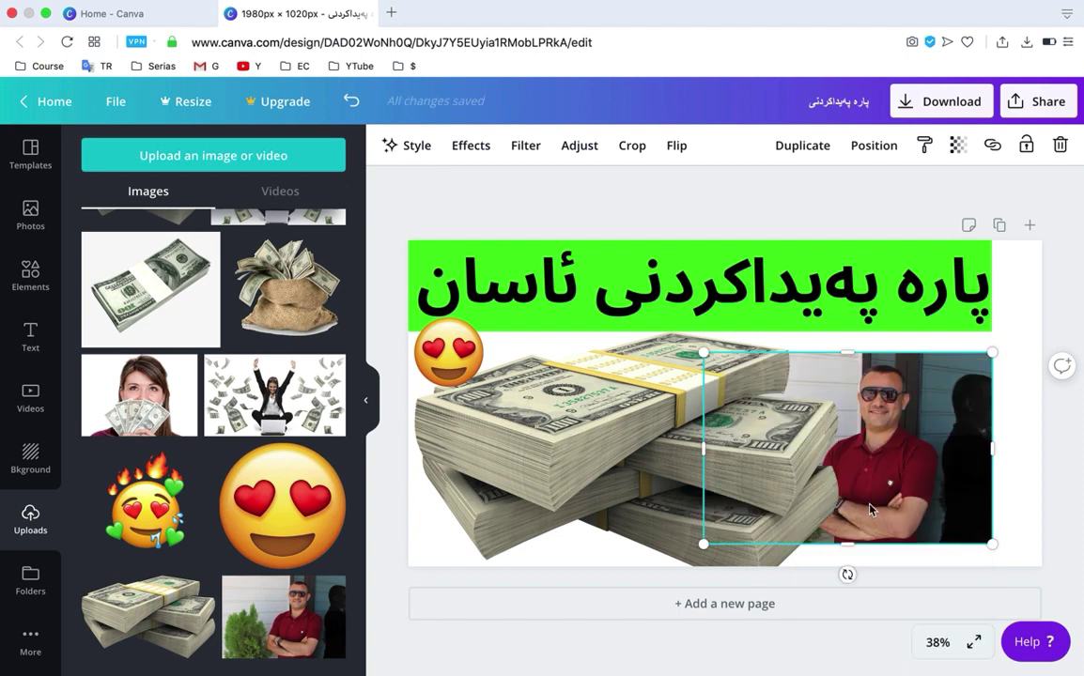
Step: Enlarge the man's photo and position it so it fills the page's lower-right area beside the money, partly beneath the banner
left_click_drag(702, 544, 662, 572)
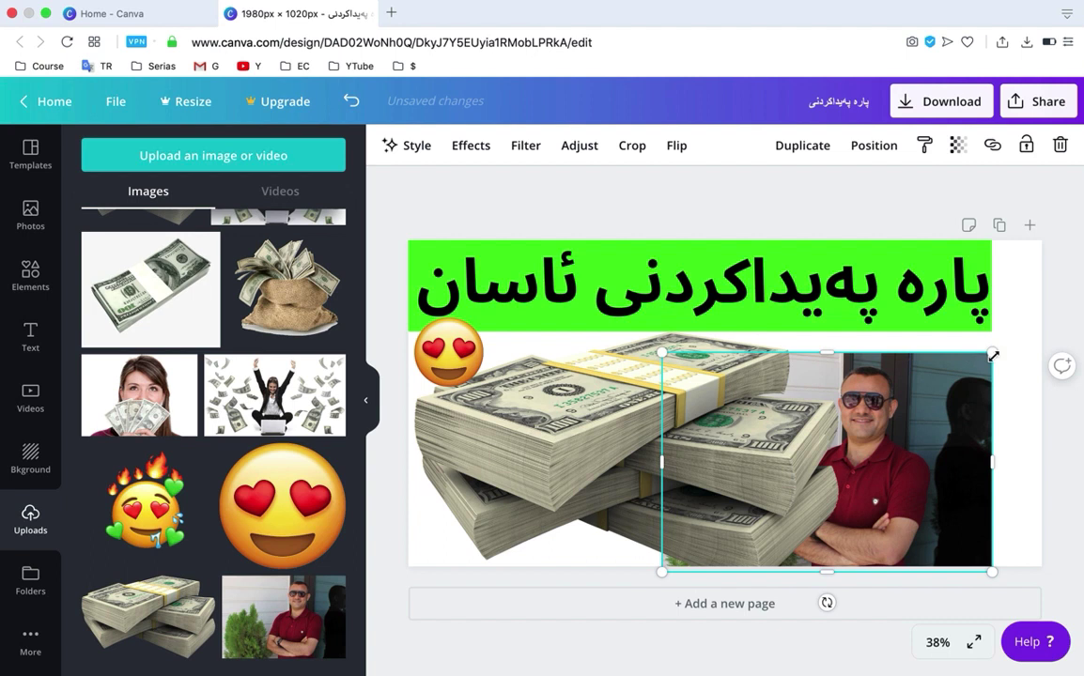
left_click_drag(1004, 304, 1080, 227)
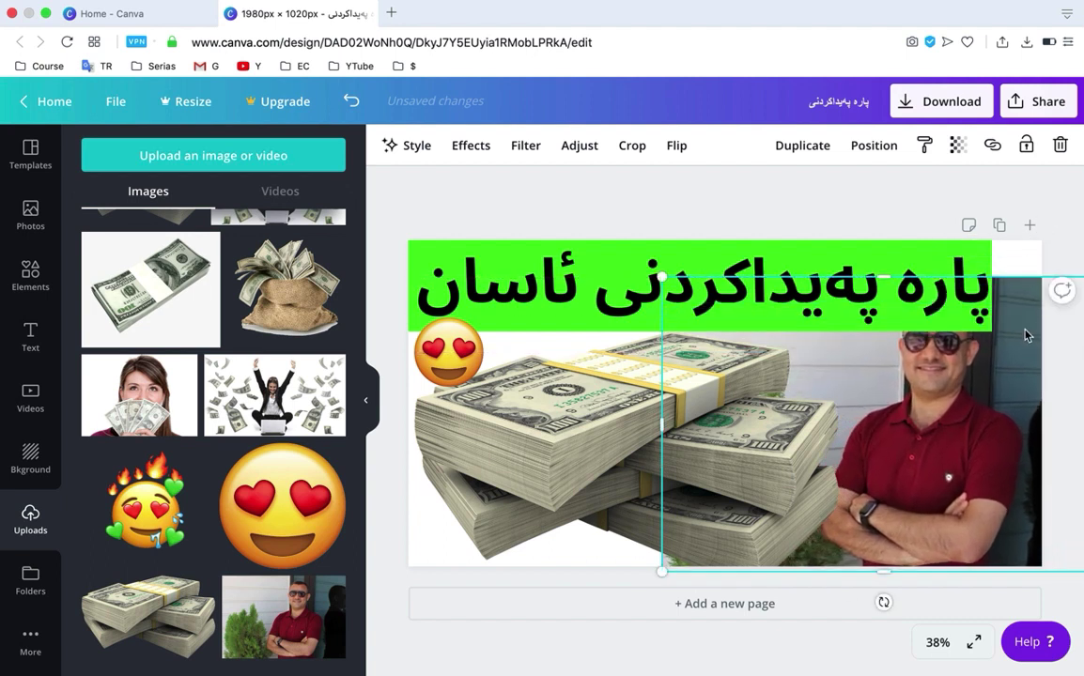
left_click_drag(1027, 335, 1008, 360)
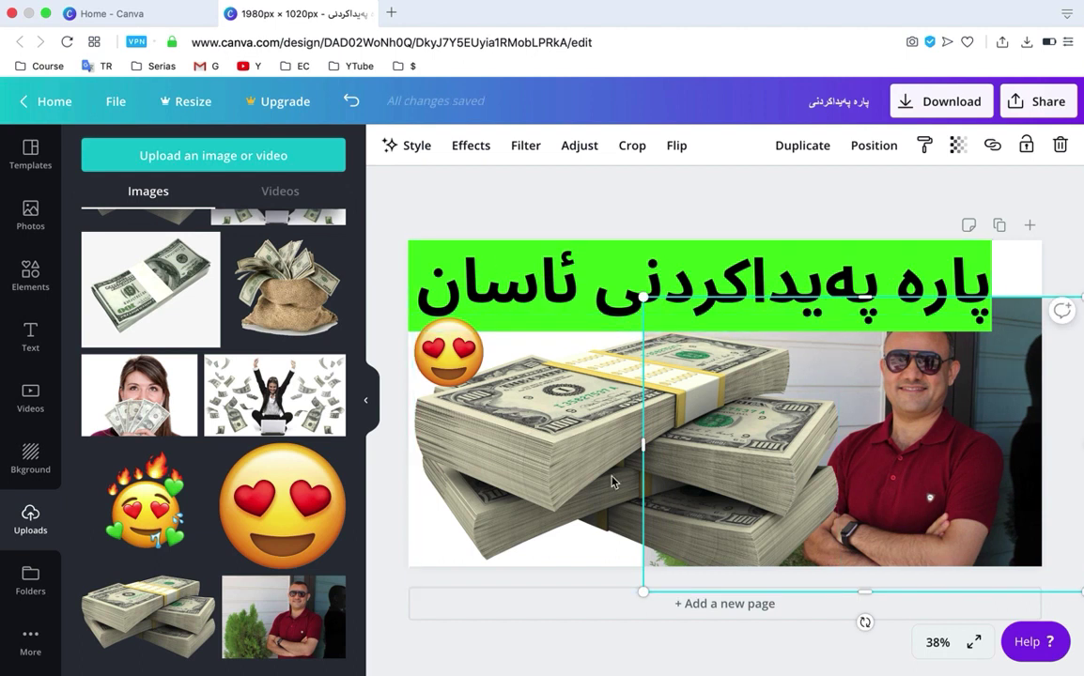
Step: Widen the heading's text box and the green banner to the page's full width, and centre the heading text
left_click(710, 246)
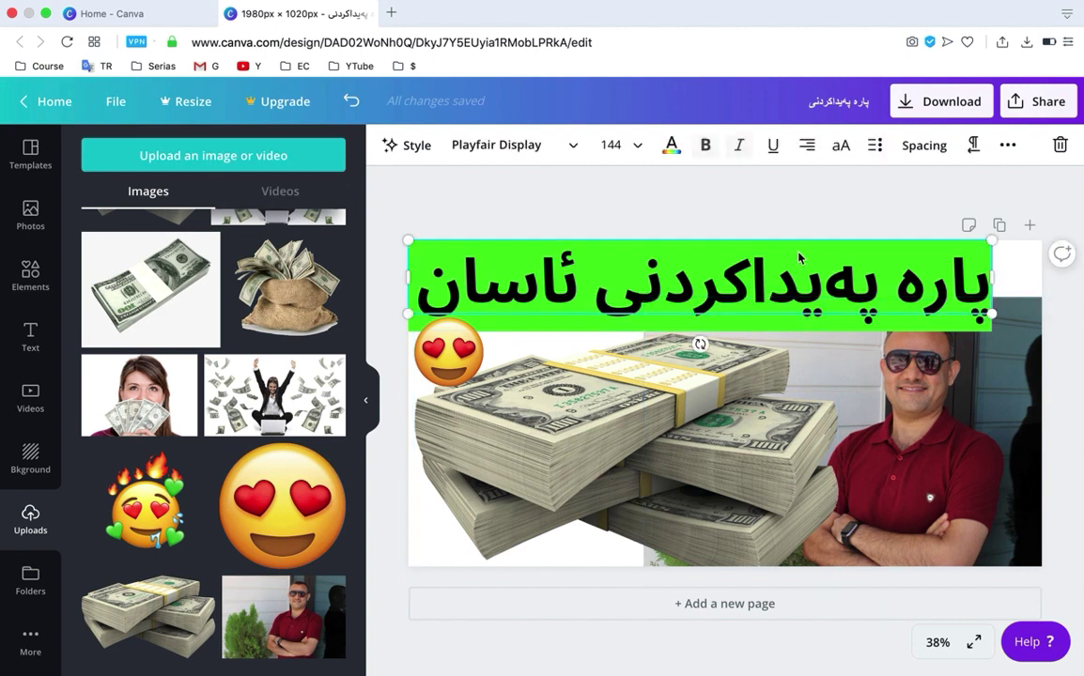
left_click_drag(992, 275, 1041, 274)
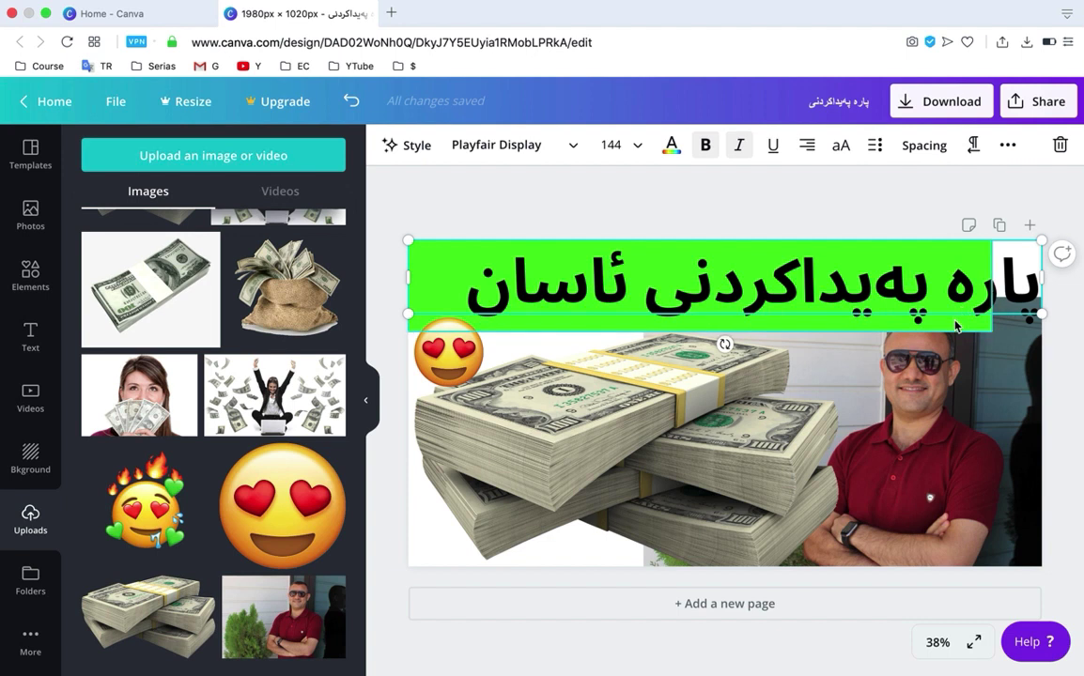
left_click(993, 291)
left_click_drag(993, 291, 1042, 288)
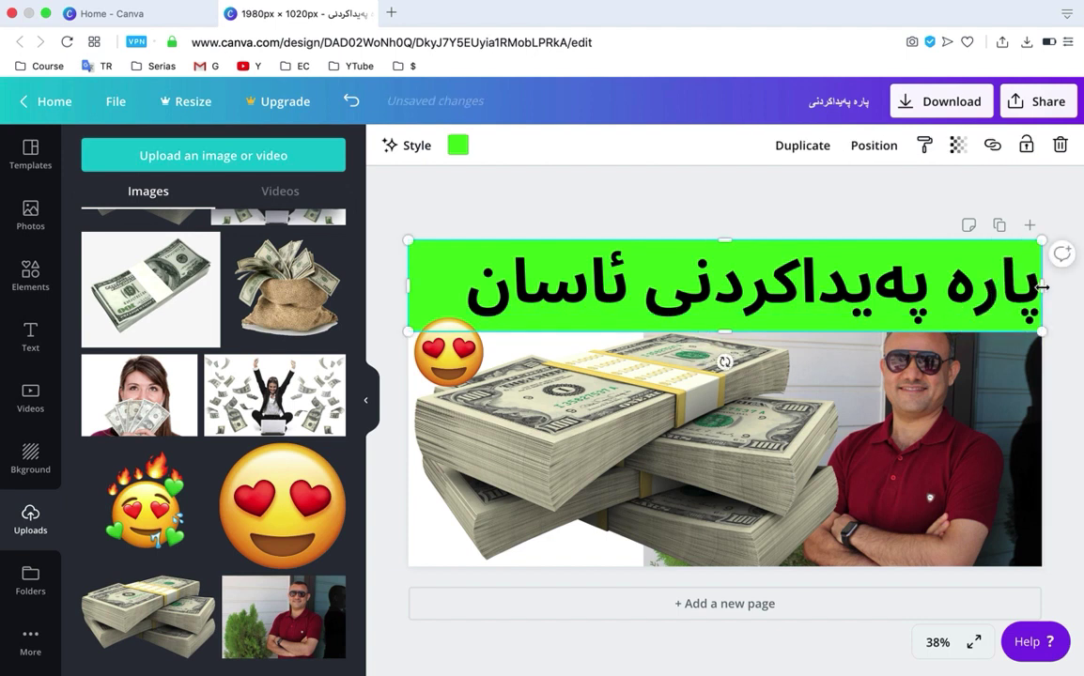
left_click(683, 262)
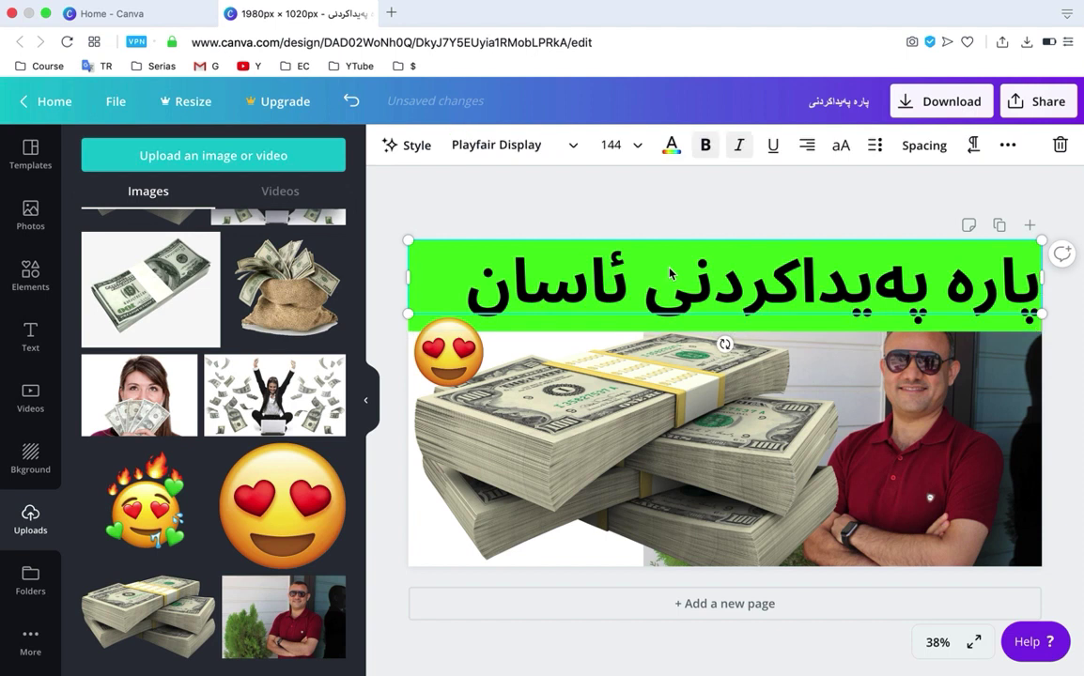
left_click(810, 145)
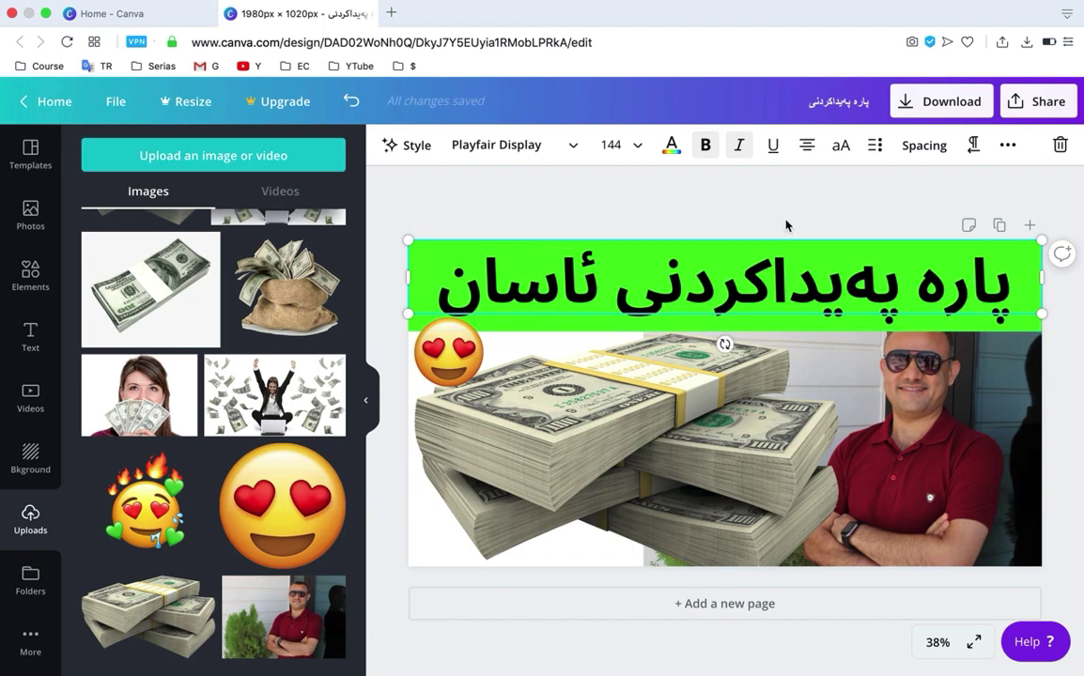
Step: Download the finished design as a PNG at 1980 x 1020 px and dismiss the Canva Pro trial offer
left_click(932, 103)
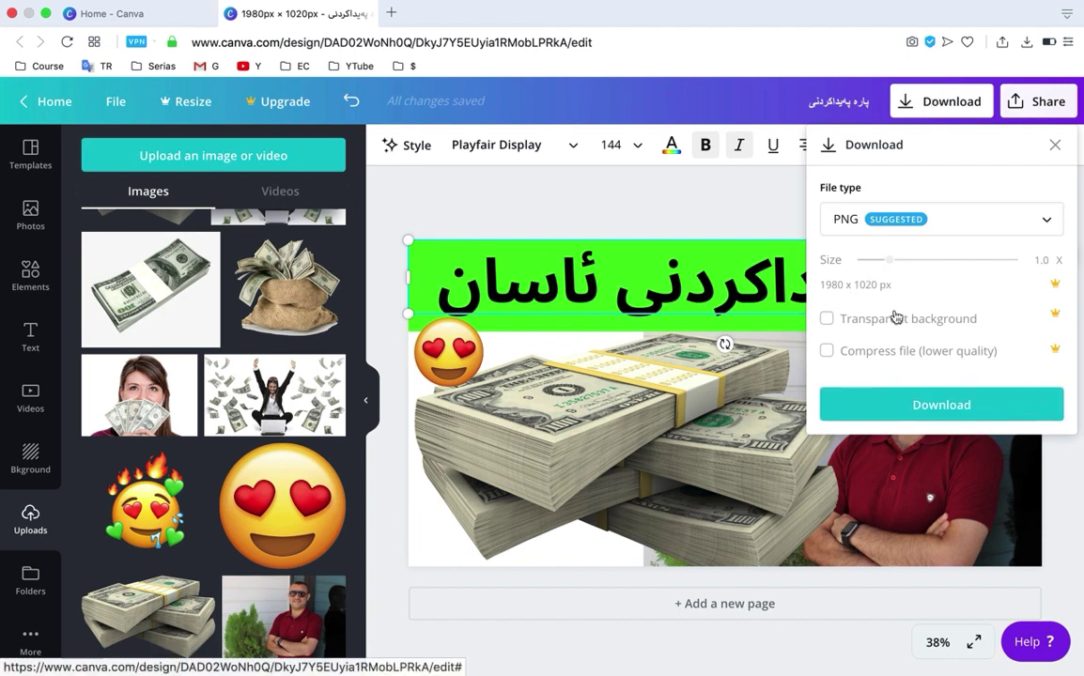
left_click(888, 414)
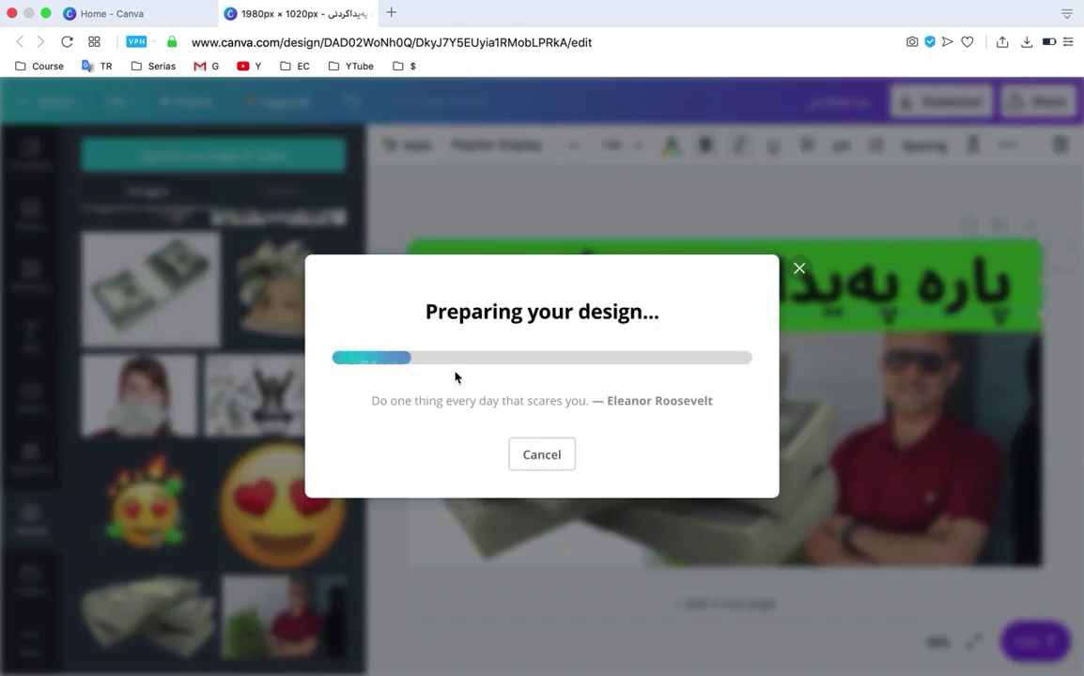
mouse_move(296, 8)
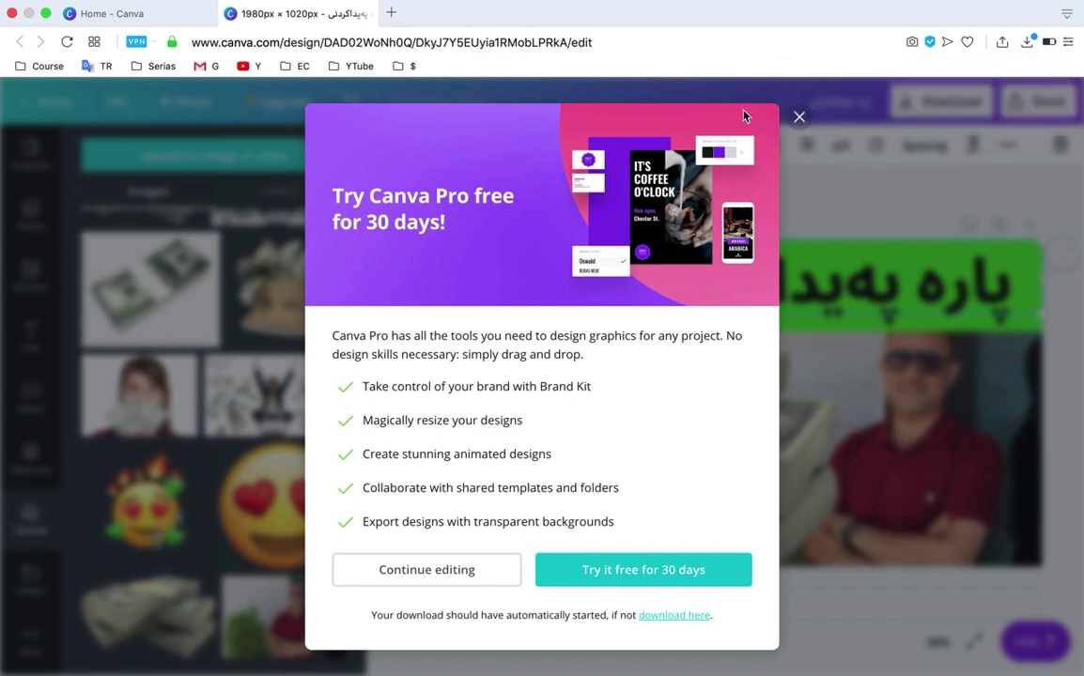
left_click(800, 118)
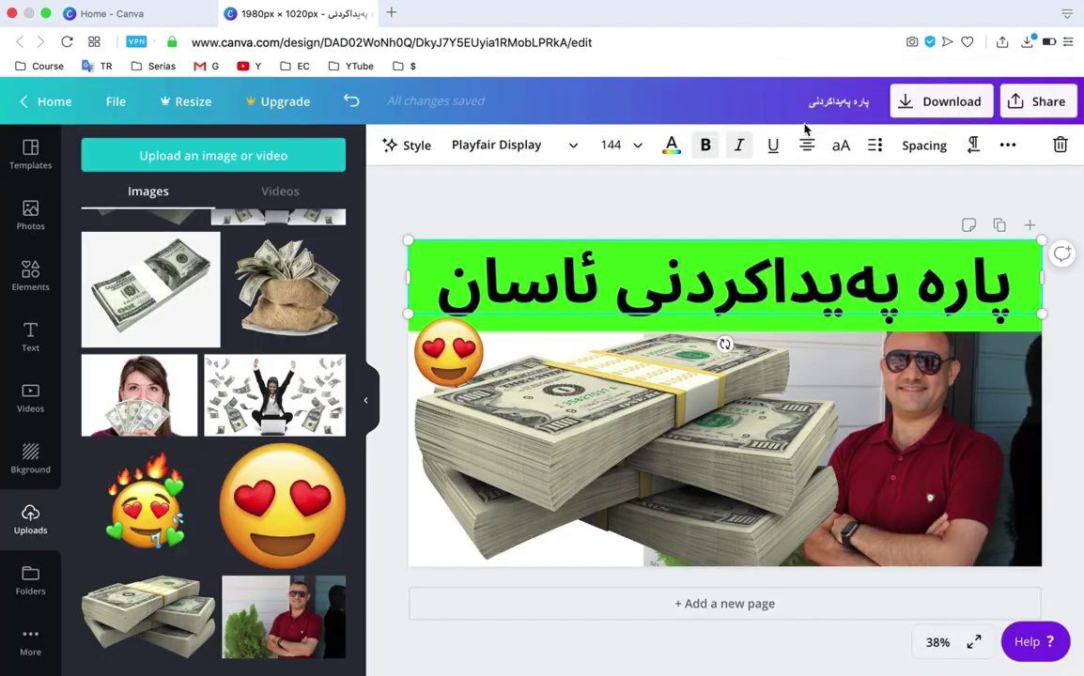
Step: Switch to Firefox, open a new tab and hide the bookmarks toolbar
key("super+Tab")
key("Tab")
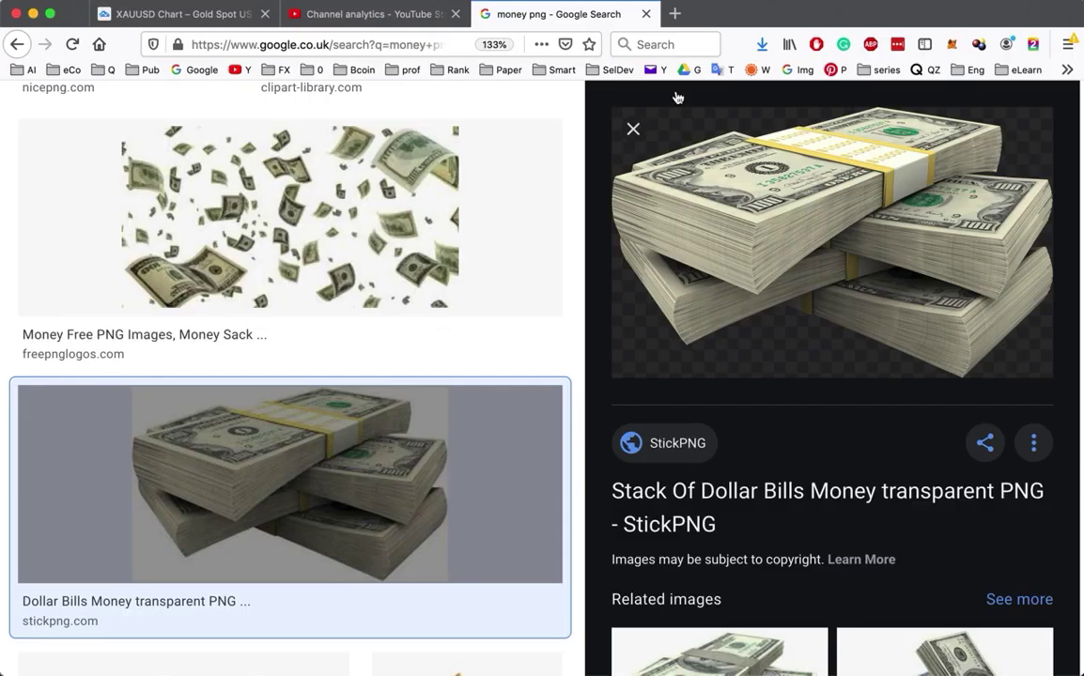
left_click(677, 14)
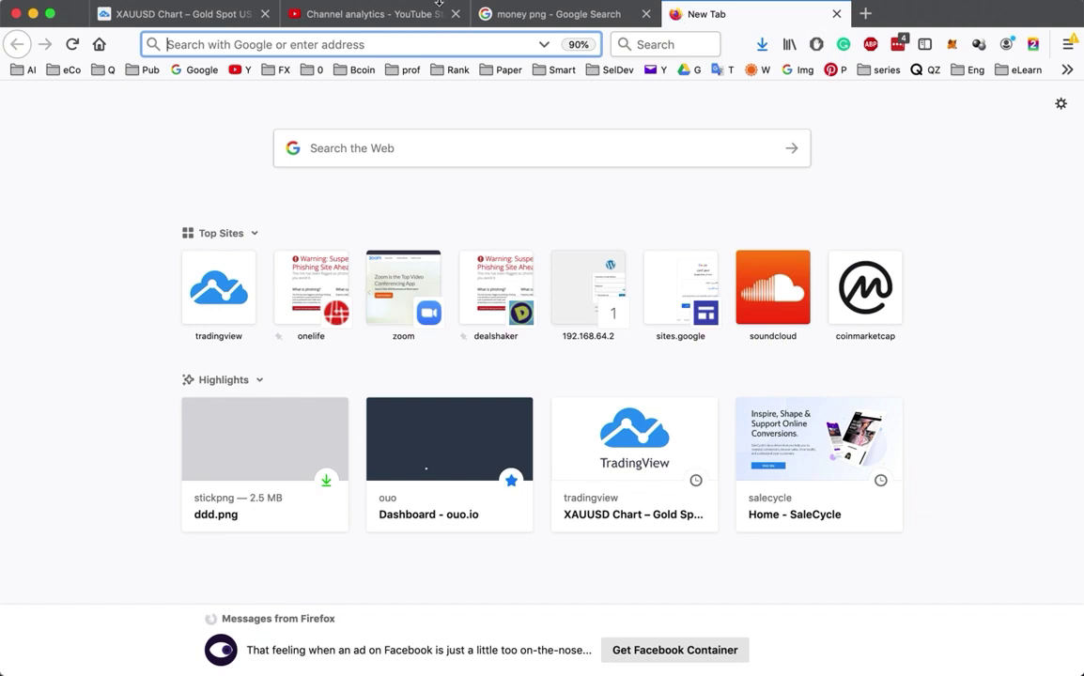
mouse_move(442, 5)
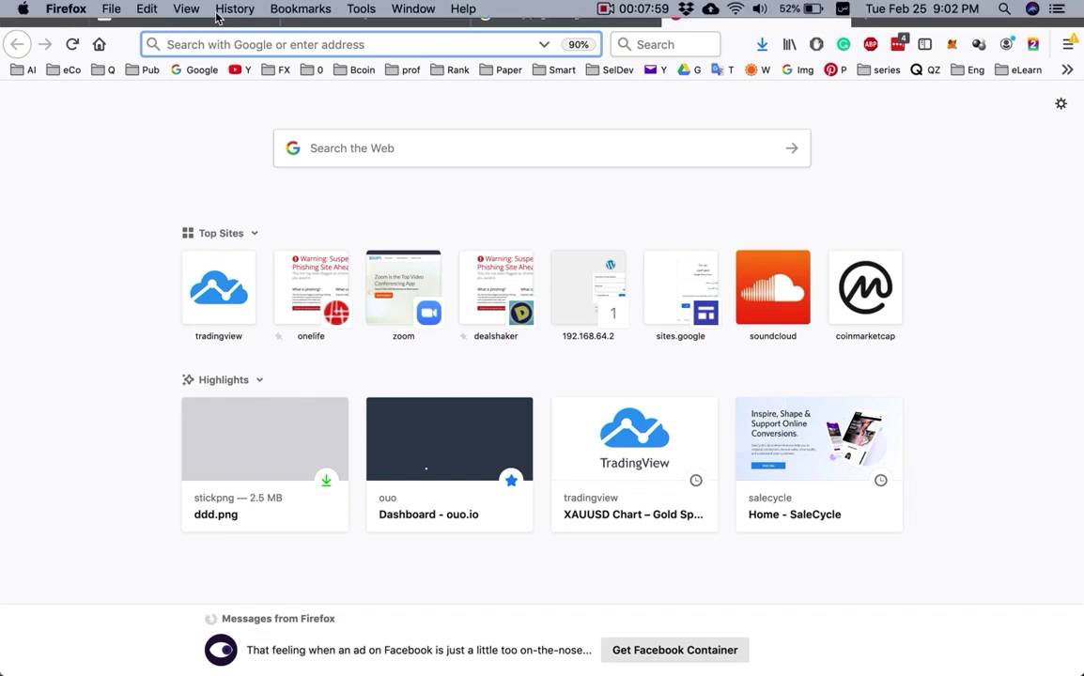
left_click(186, 12)
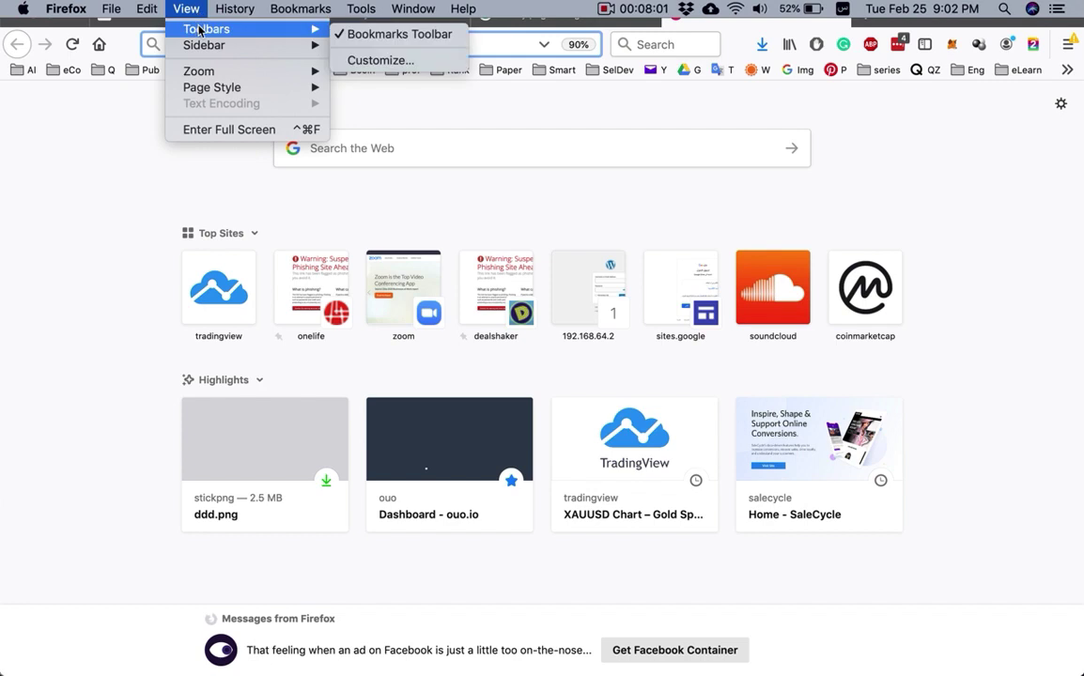
left_click(381, 37)
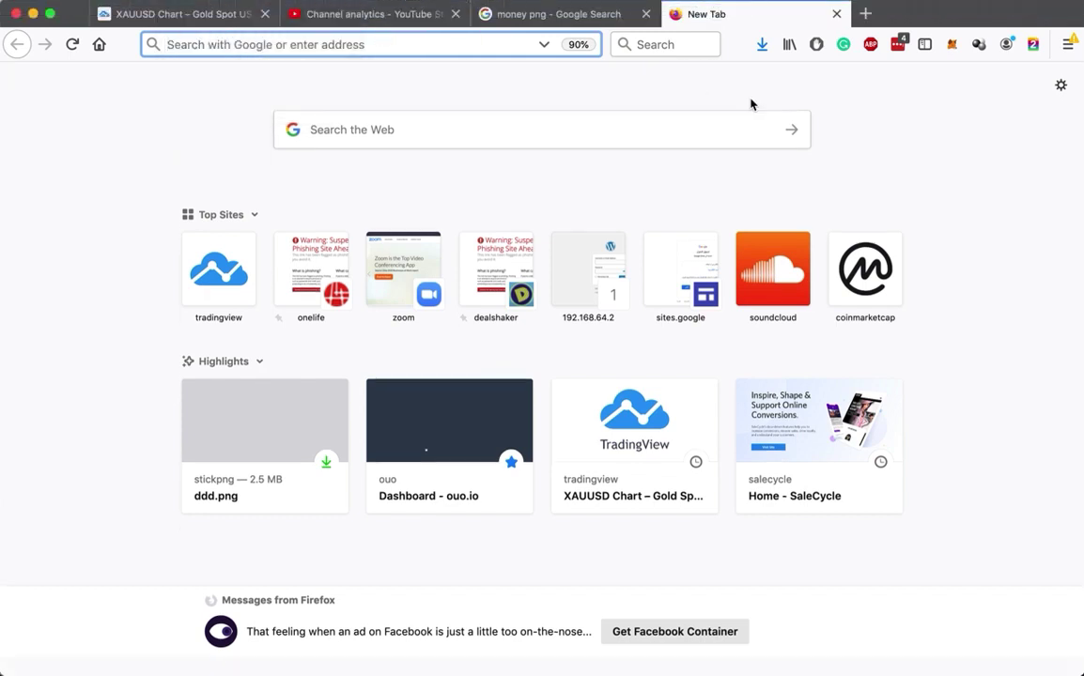
Step: Go to youtube.com in the new tab
type("ى")
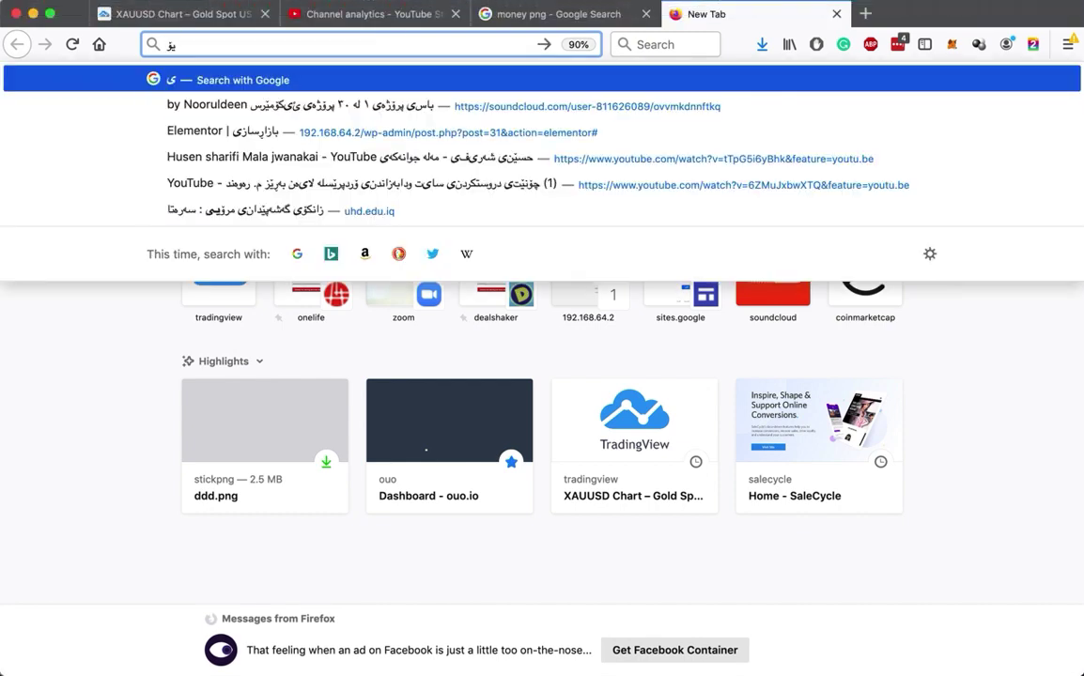
key("BackSpace")
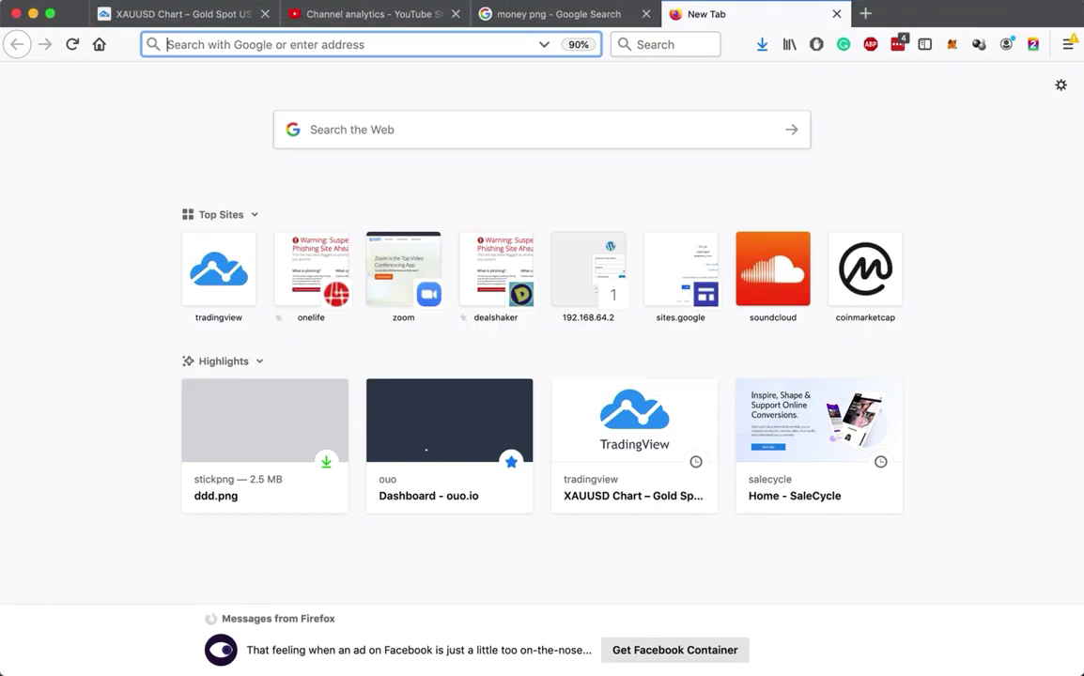
type("ى")
key("BackSpace")
type("youtube.com")
key("Return")
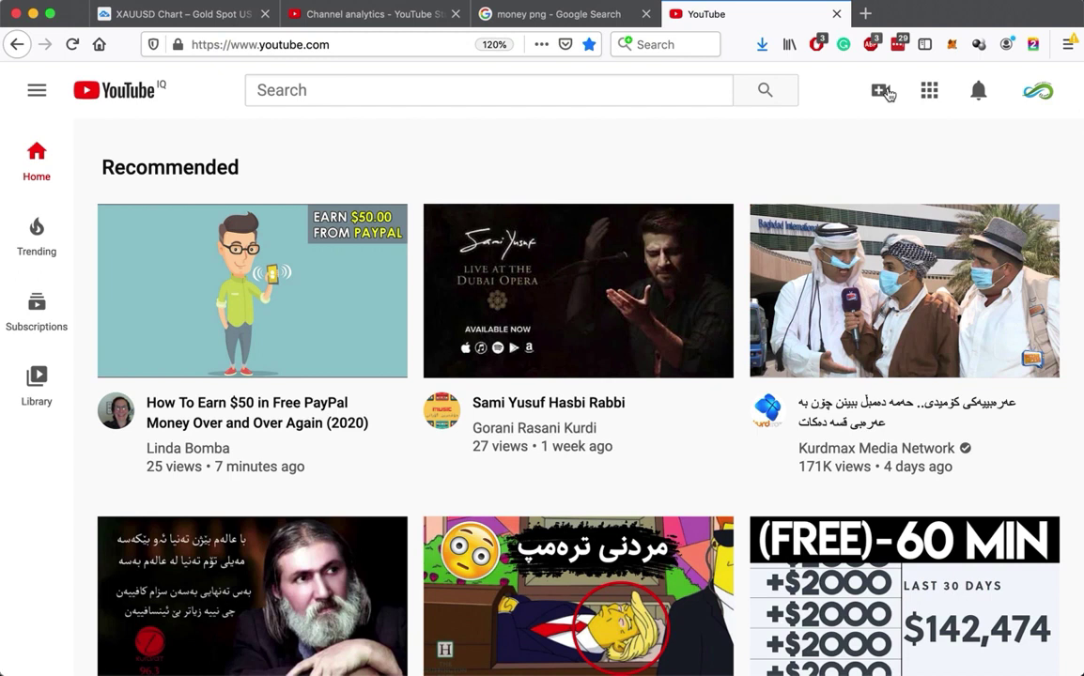
Step: Start a YouTube video upload and choose the 13.9 MB MP4 from the Downloads folder's previous 30 days
left_click(887, 92)
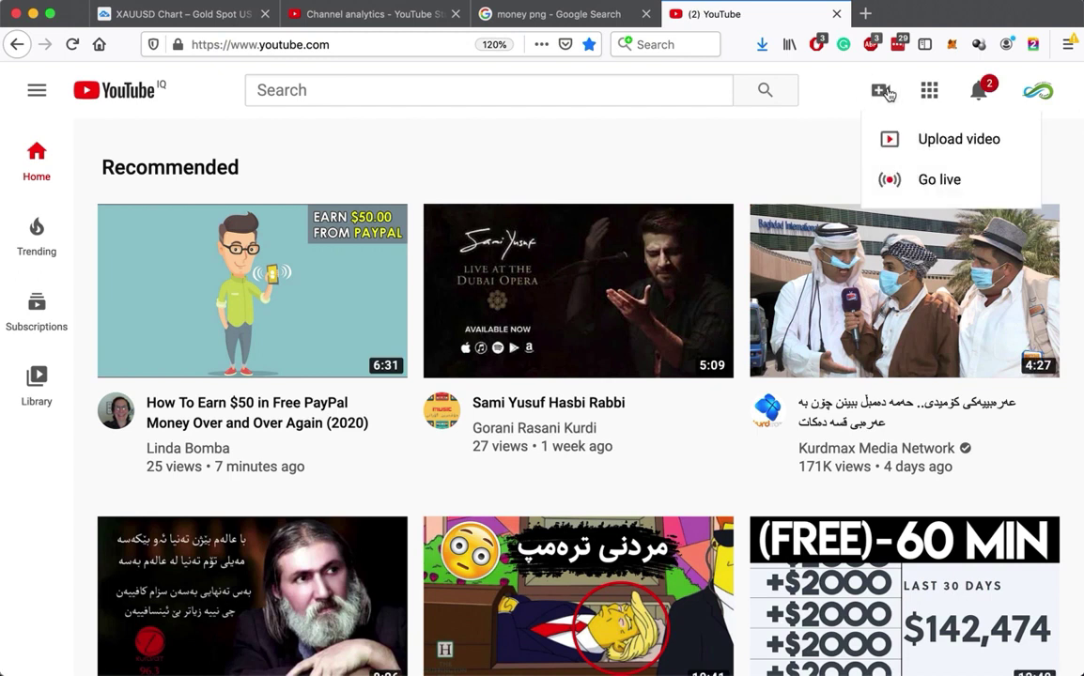
left_click(909, 154)
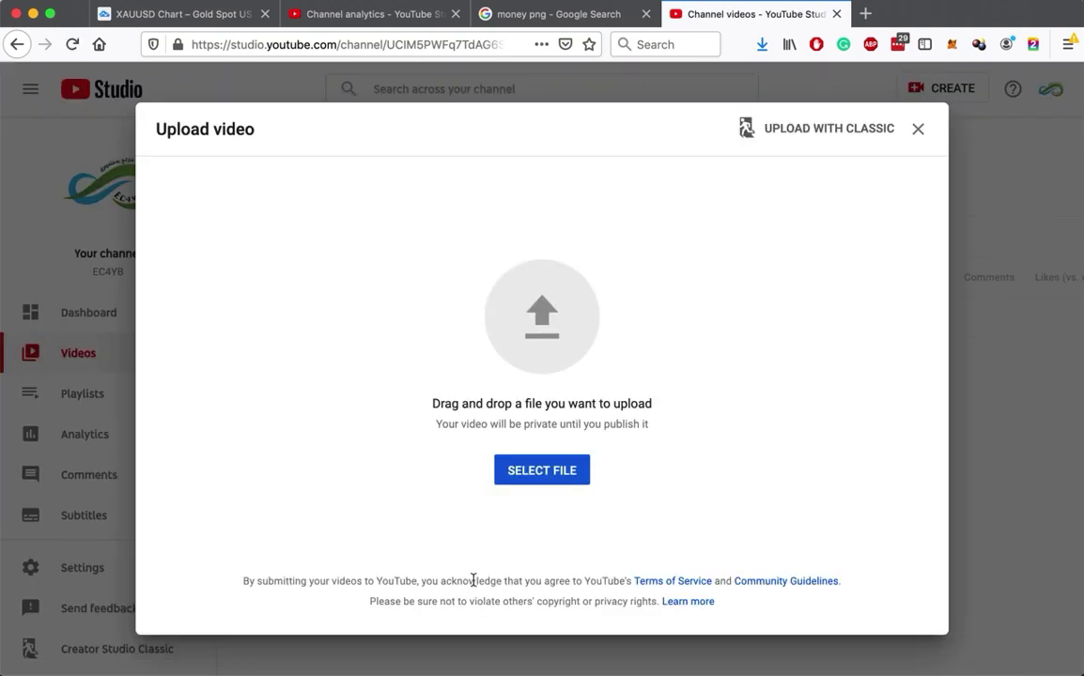
left_click(553, 481)
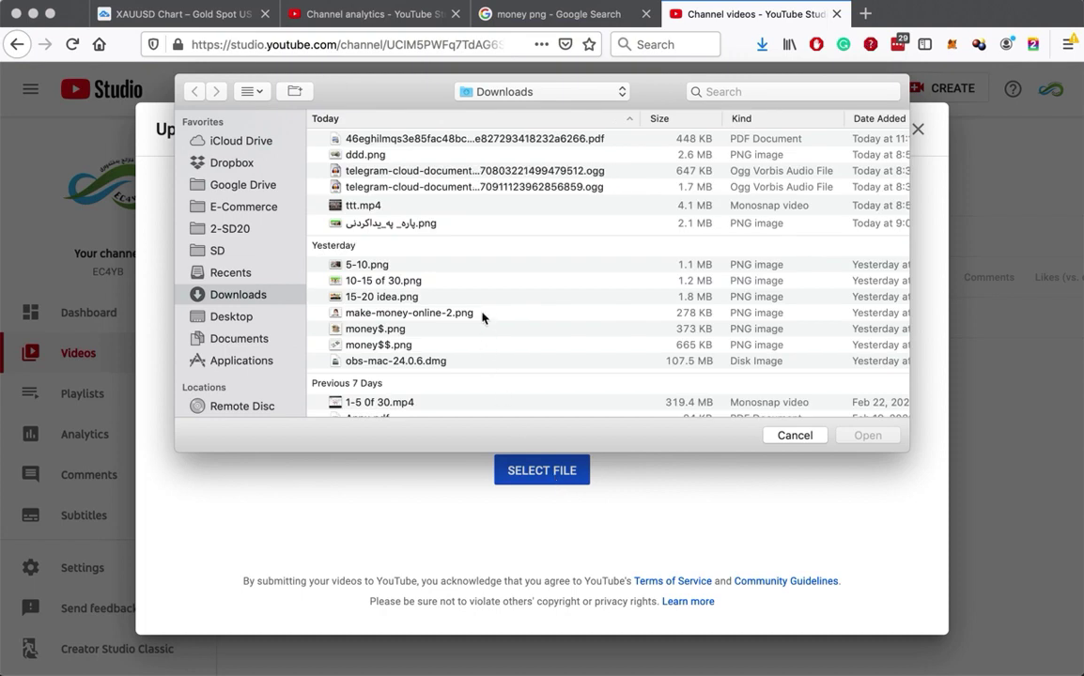
scroll(482, 313, "down", 3)
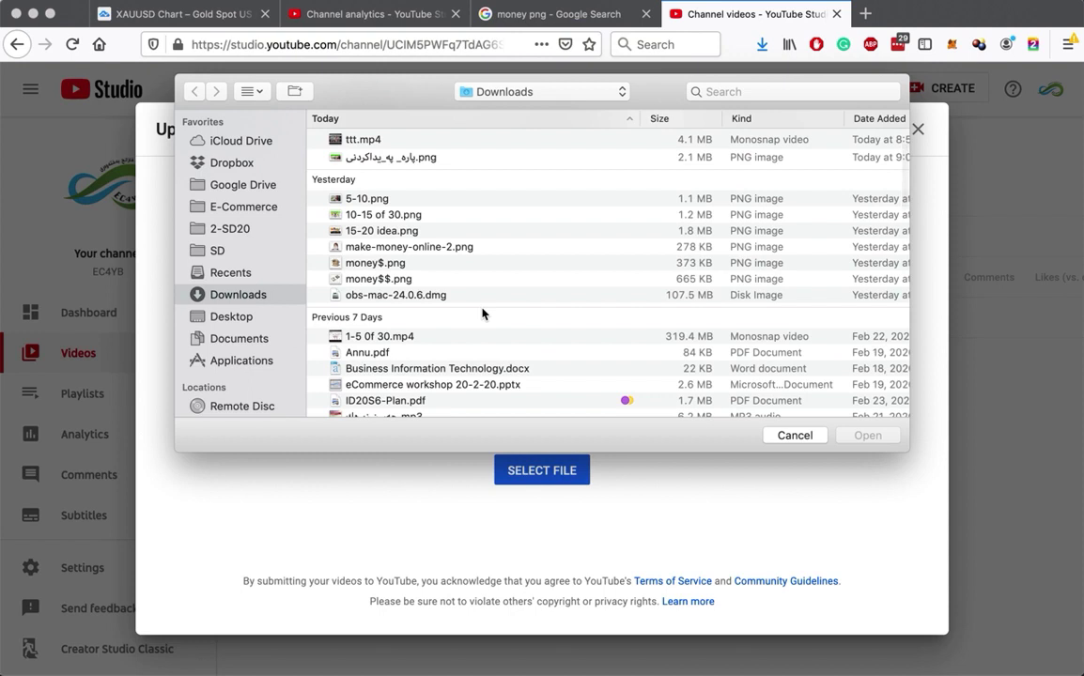
scroll(482, 313, "down", 5)
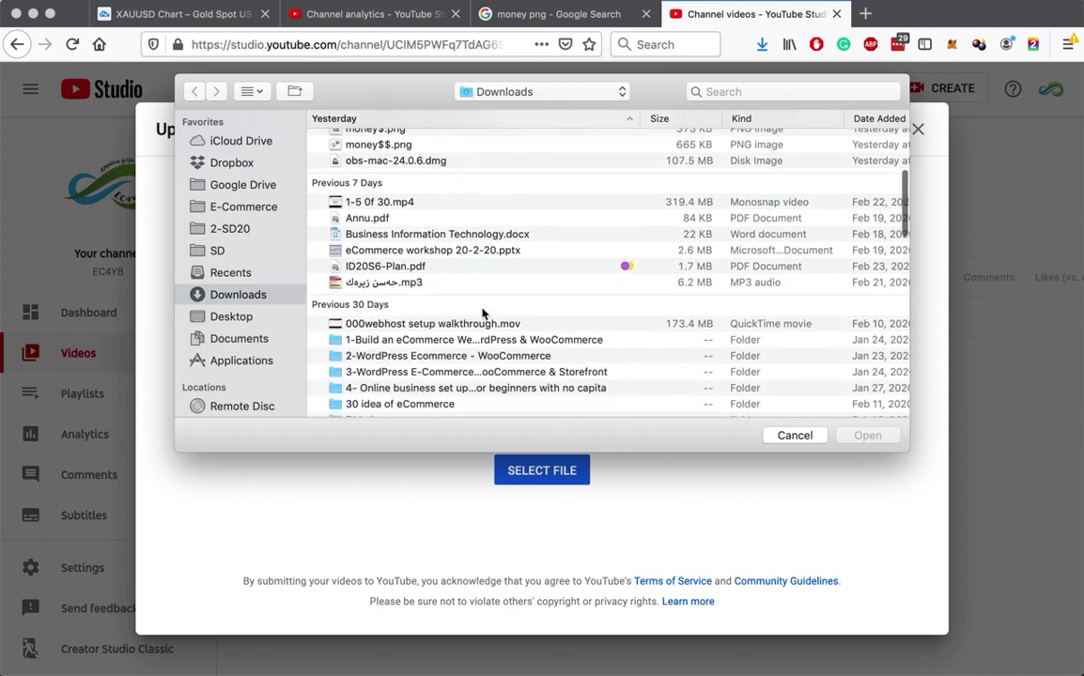
scroll(482, 313, "down", 5)
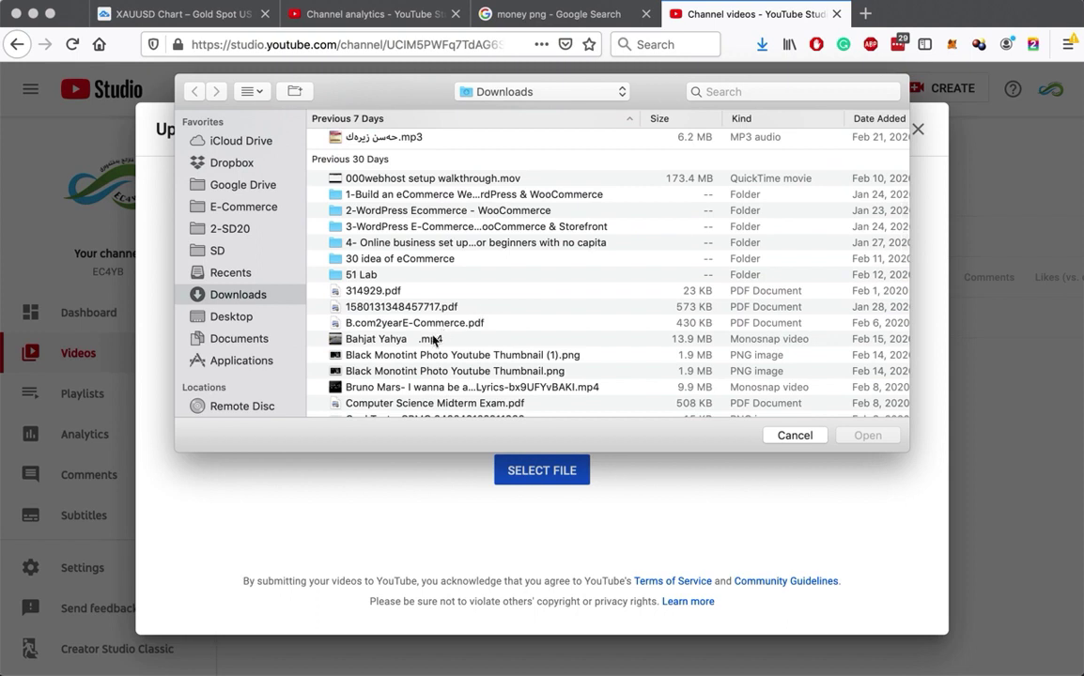
left_click(433, 341)
double_click(433, 341)
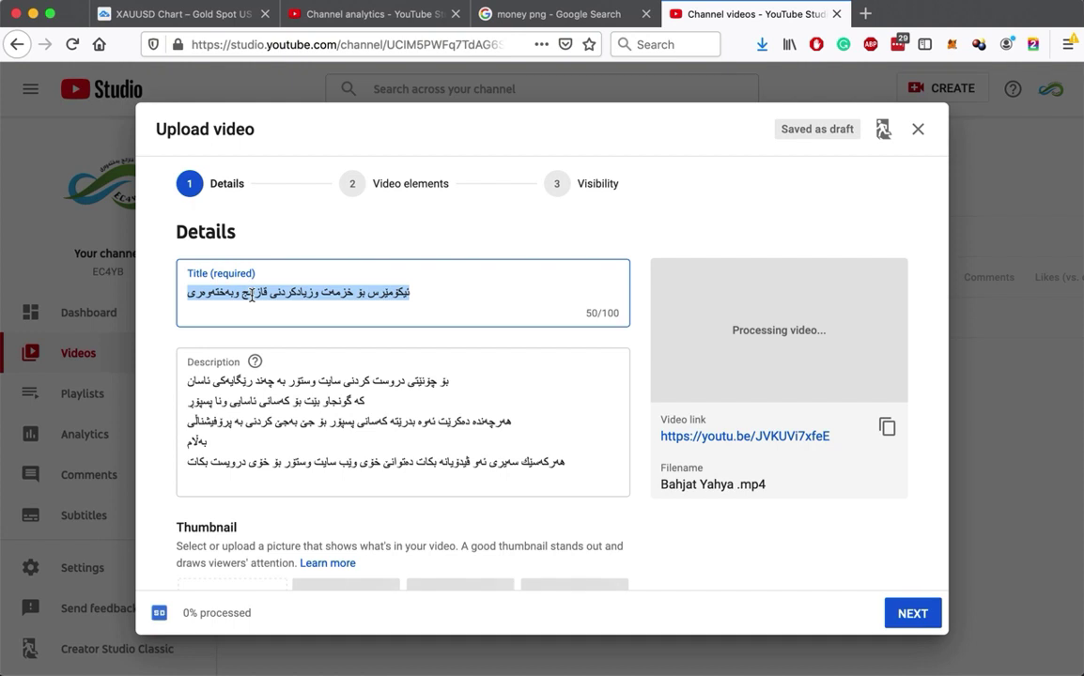
Step: Replace the video title with "خۆشترین گۆرانی" followed by the singer's name in Kurdish
type("gd")
key("BackSpace")
key("BackSpace")
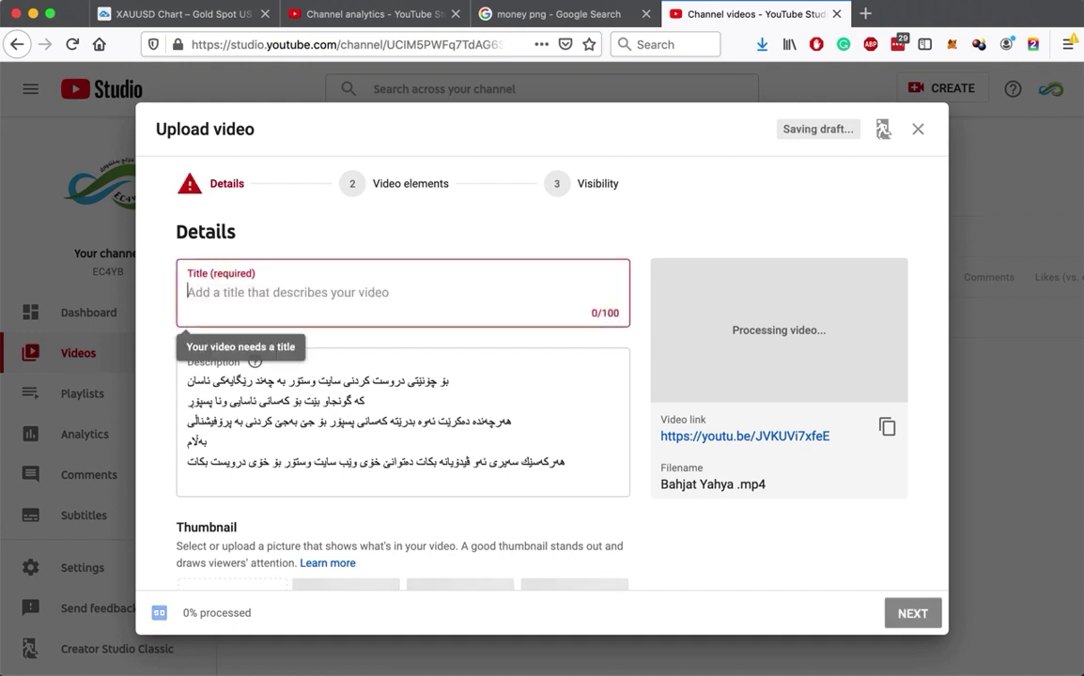
type("خۆشت")
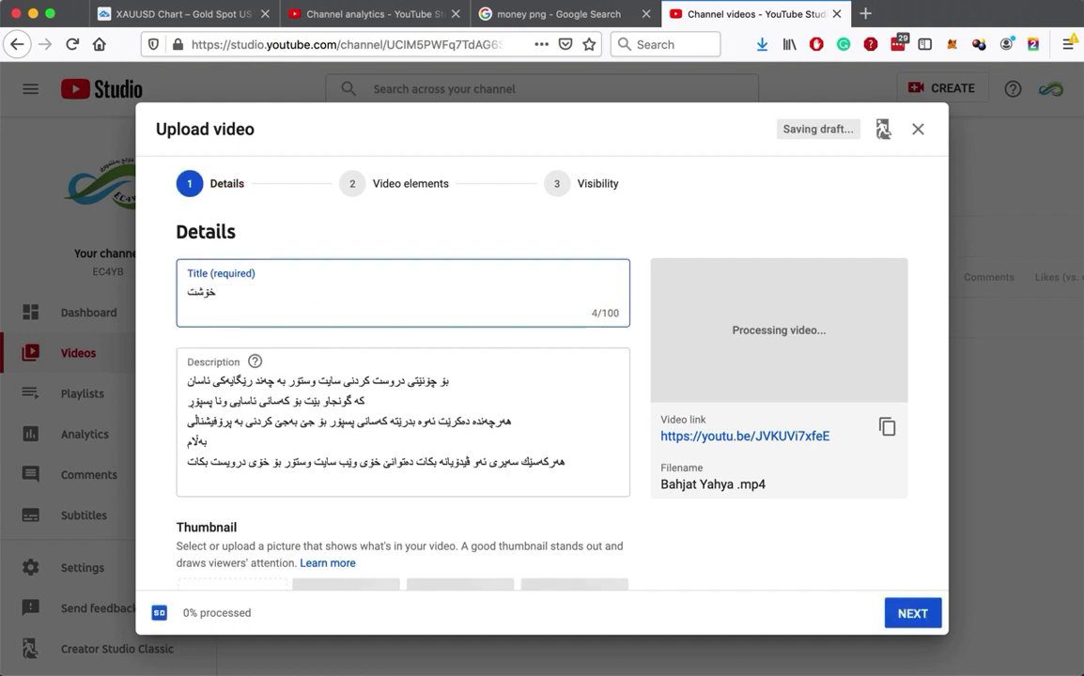
type("رین گۆ")
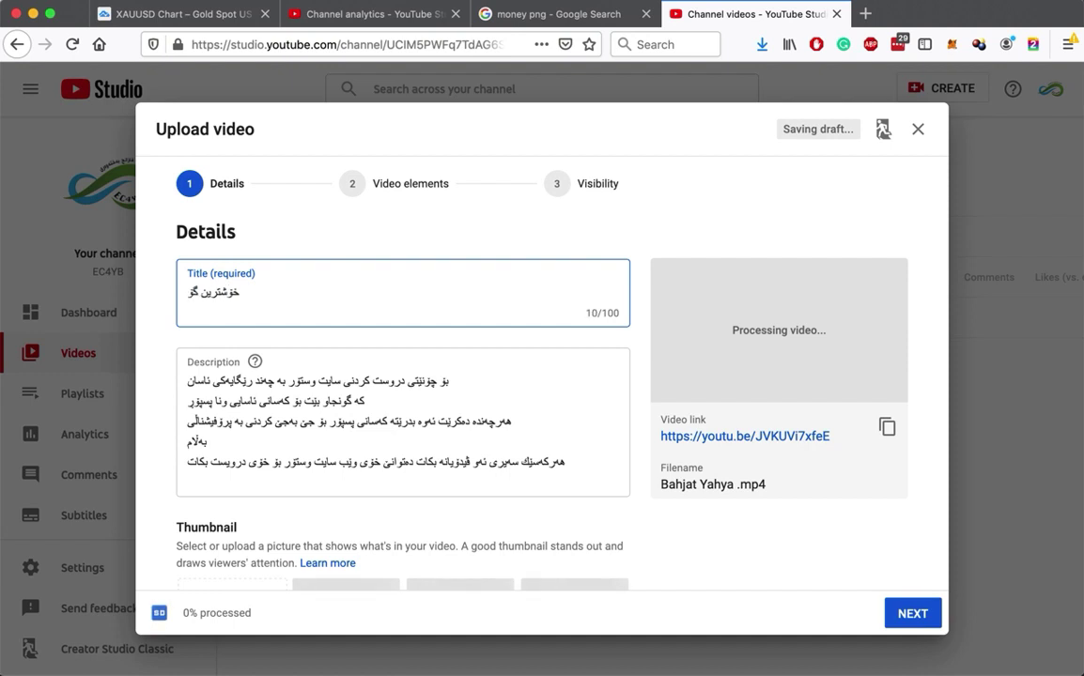
type("رانی ")
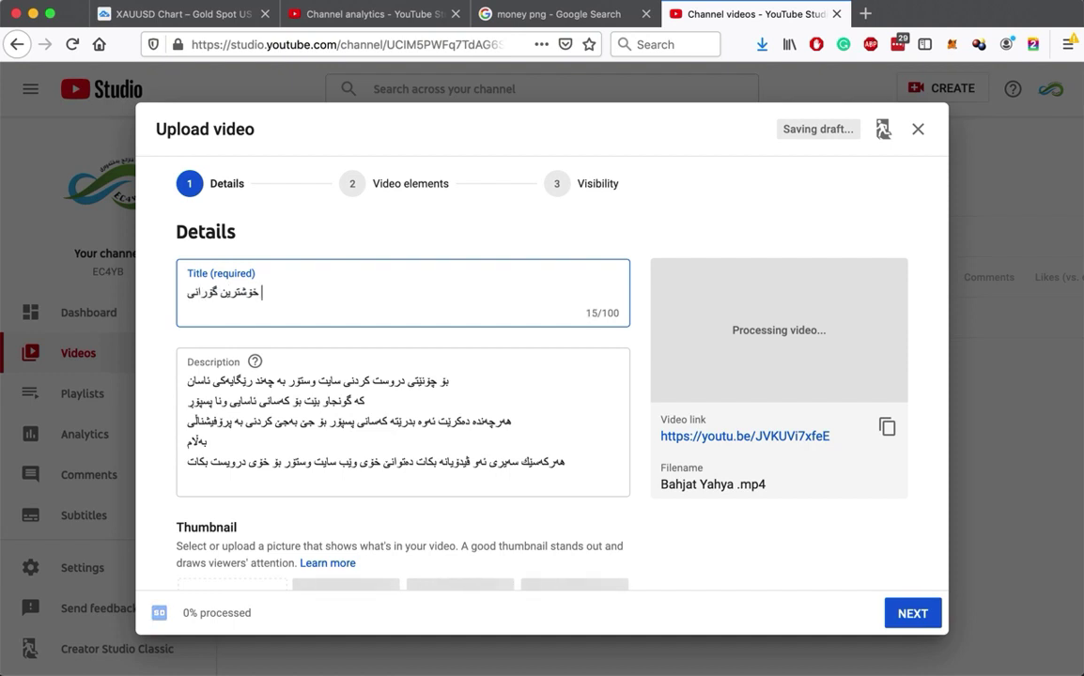
type("ە")
key("BackSpace")
type("بەهجەت ")
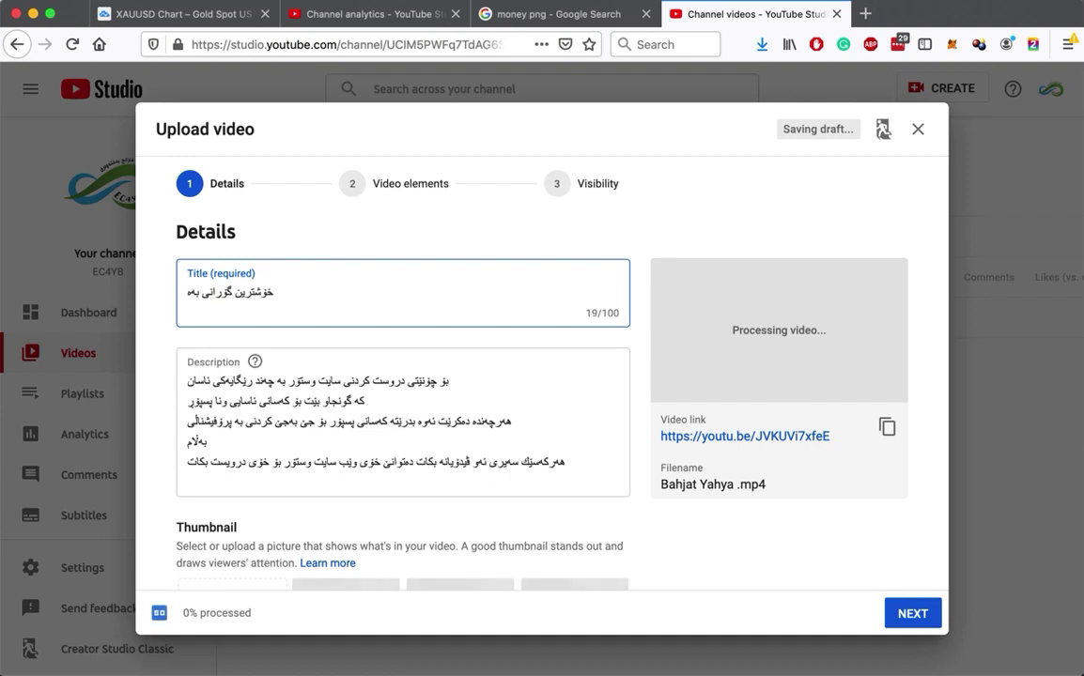
type("ی")
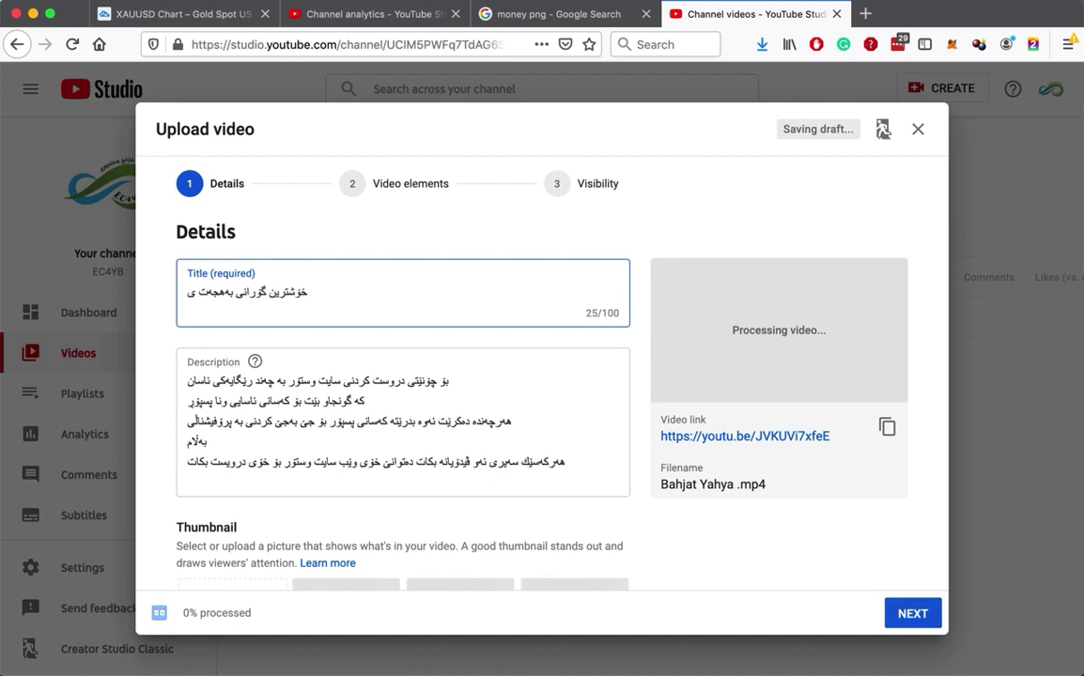
type("ەحیە")
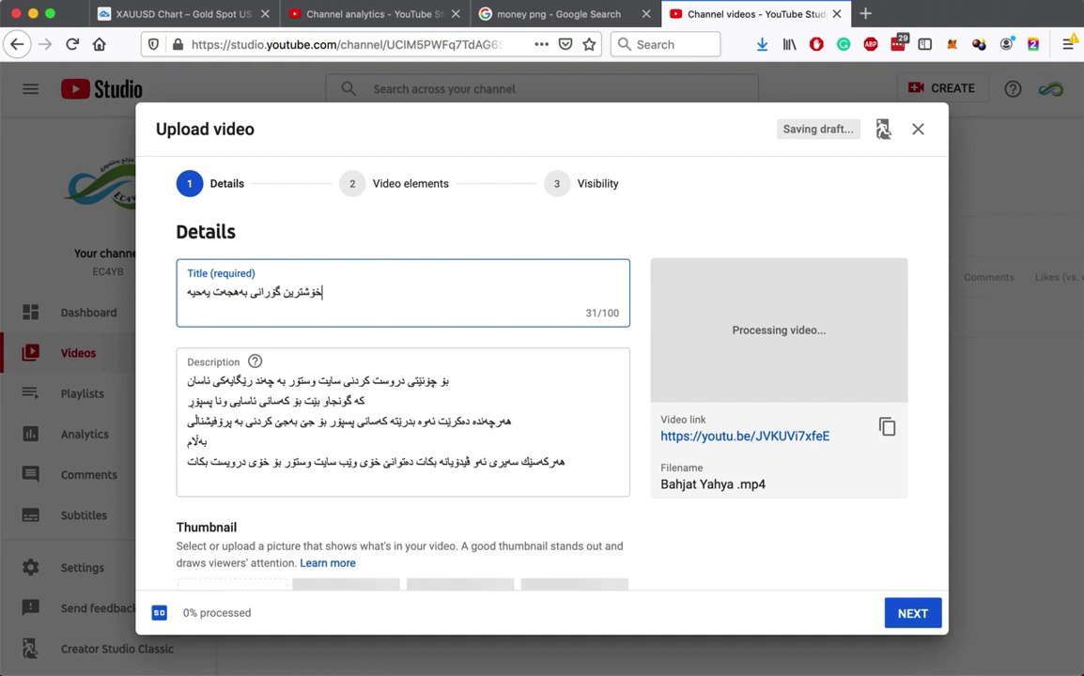
key("BackSpace")
type("ی")
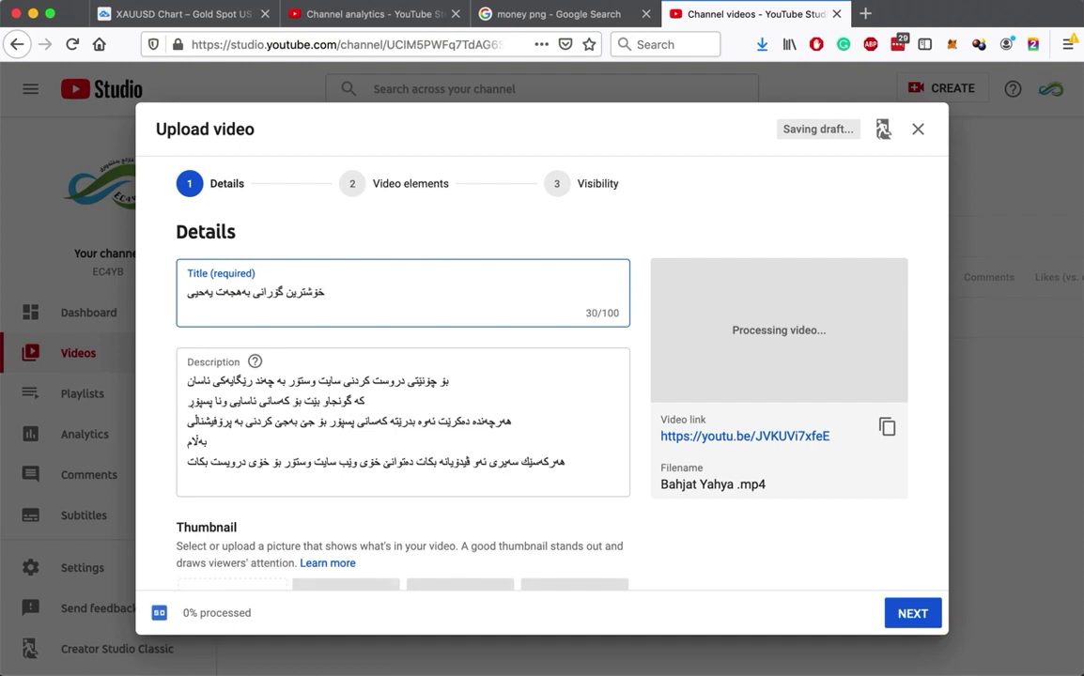
Step: Replace the whole default video description with "ئەم"
left_click(262, 411)
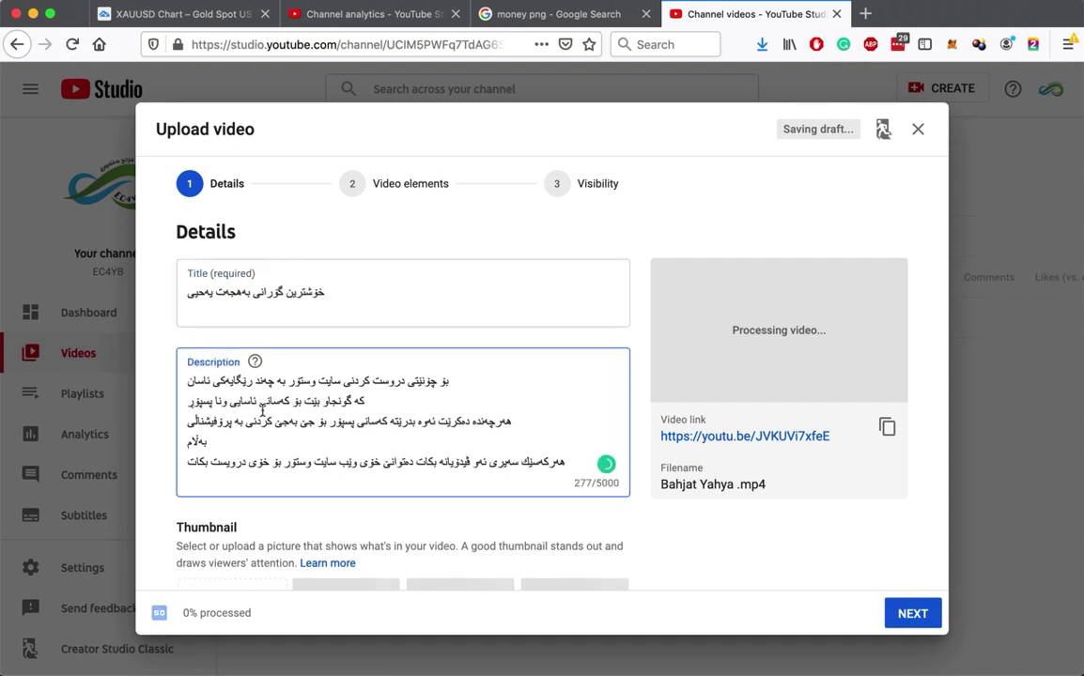
key("super+a")
type("ئە")
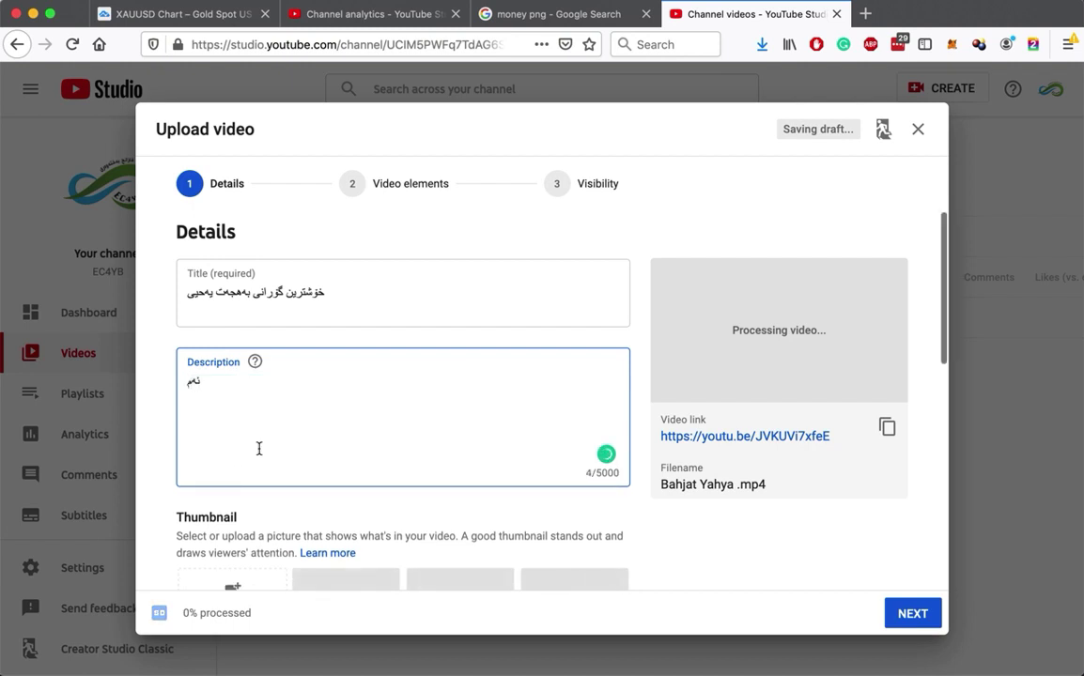
Step: Go past the remaining details and video elements to the Visibility stage and set the video to publish now as Public
scroll(259, 448, "down", 2)
scroll(259, 449, "down", 4)
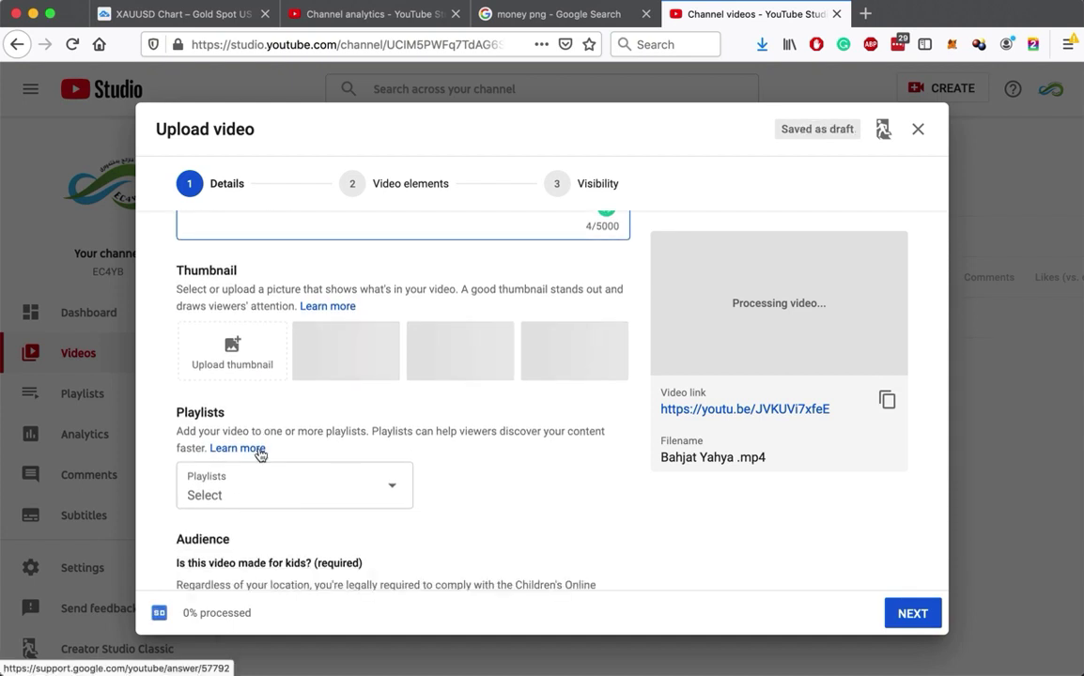
scroll(260, 454, "down", 1)
scroll(260, 455, "down", 2)
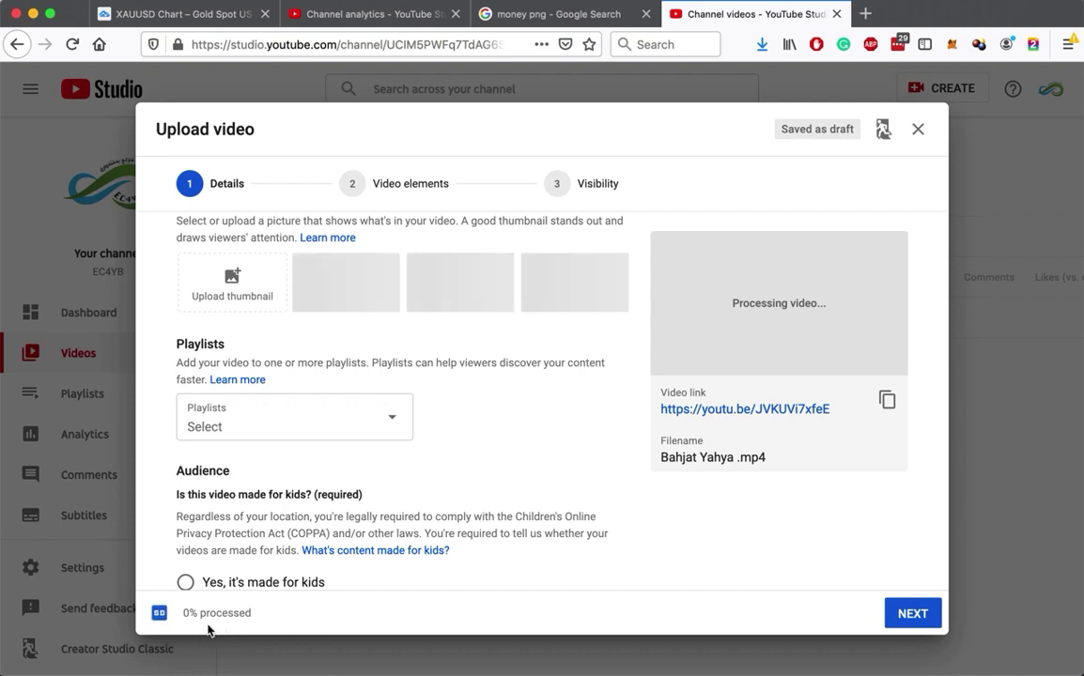
scroll(329, 486, "down", 5)
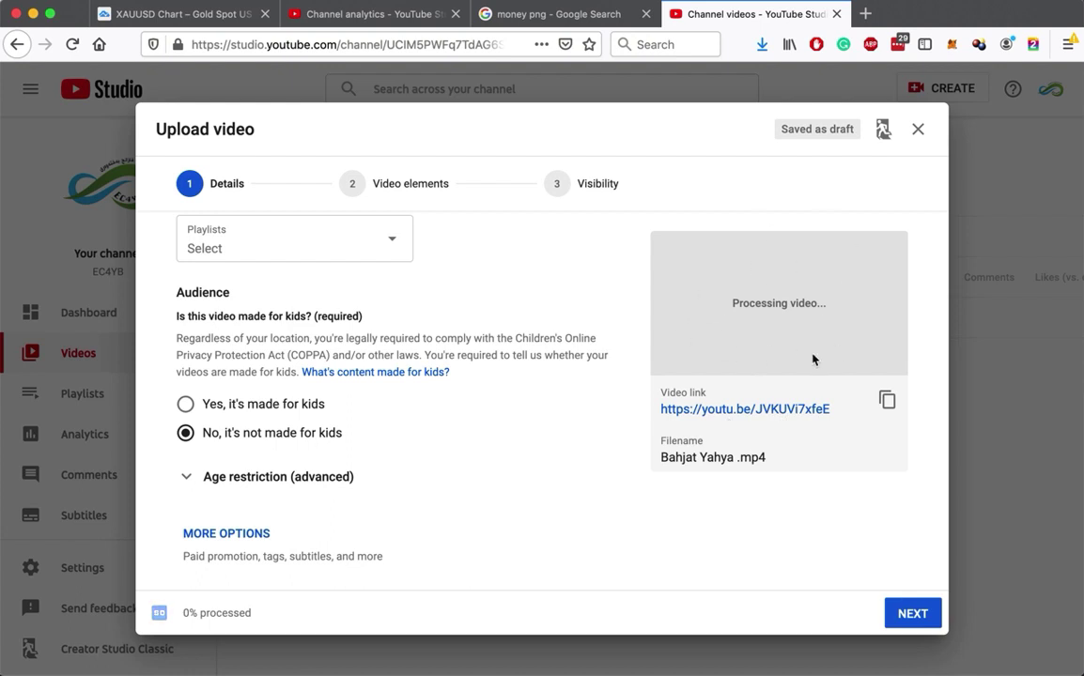
left_click(901, 614)
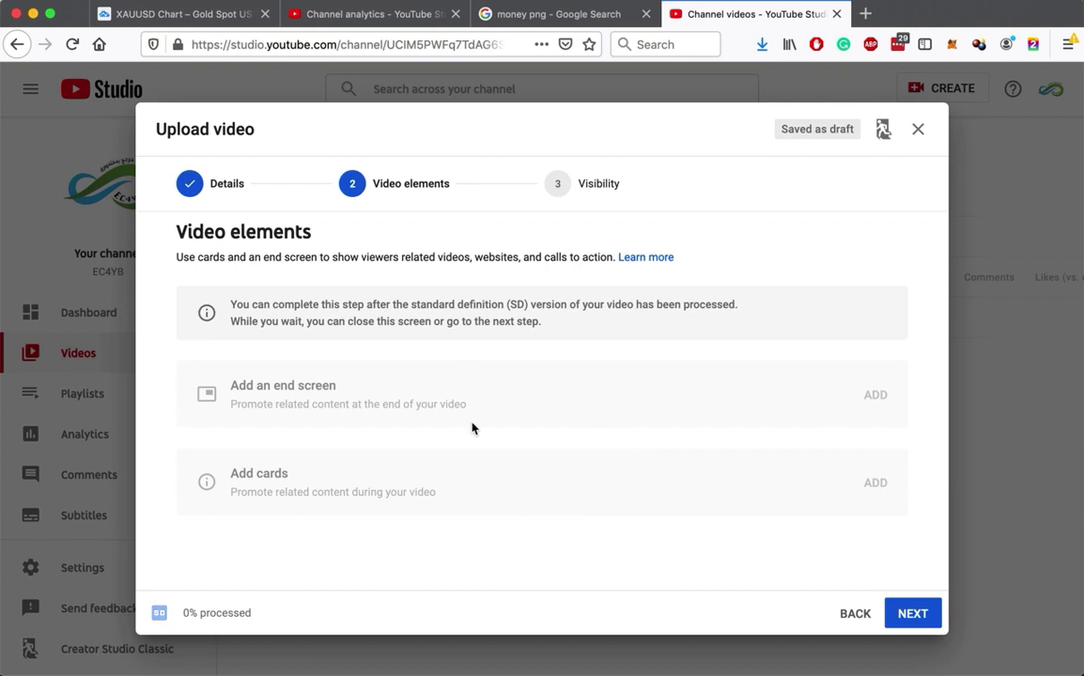
left_click(916, 615)
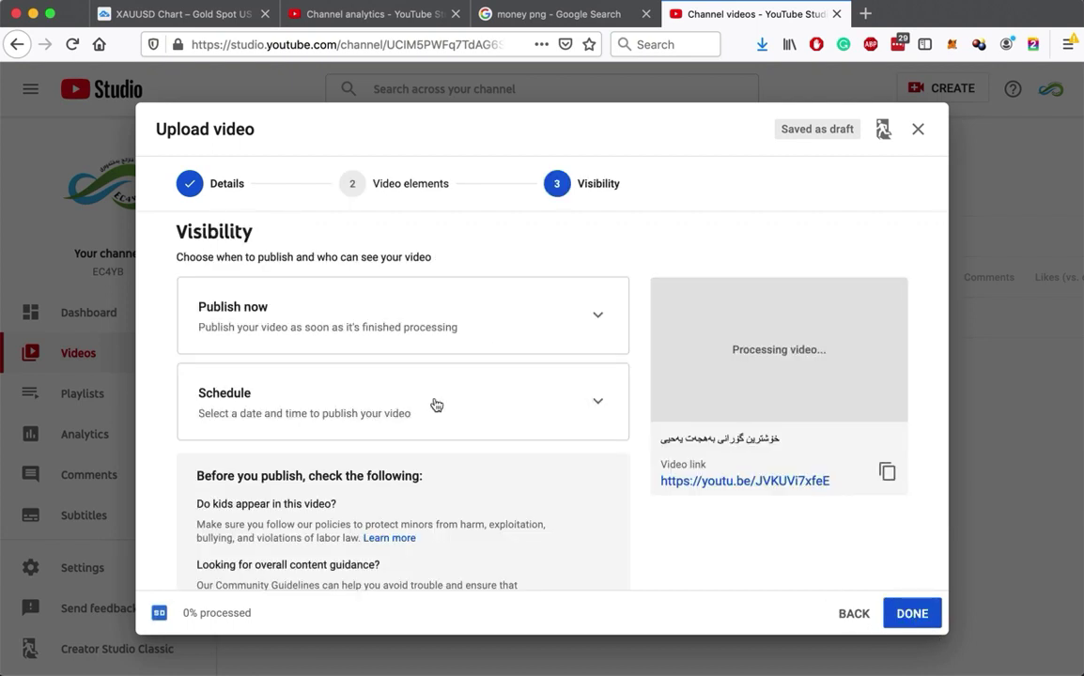
left_click(242, 313)
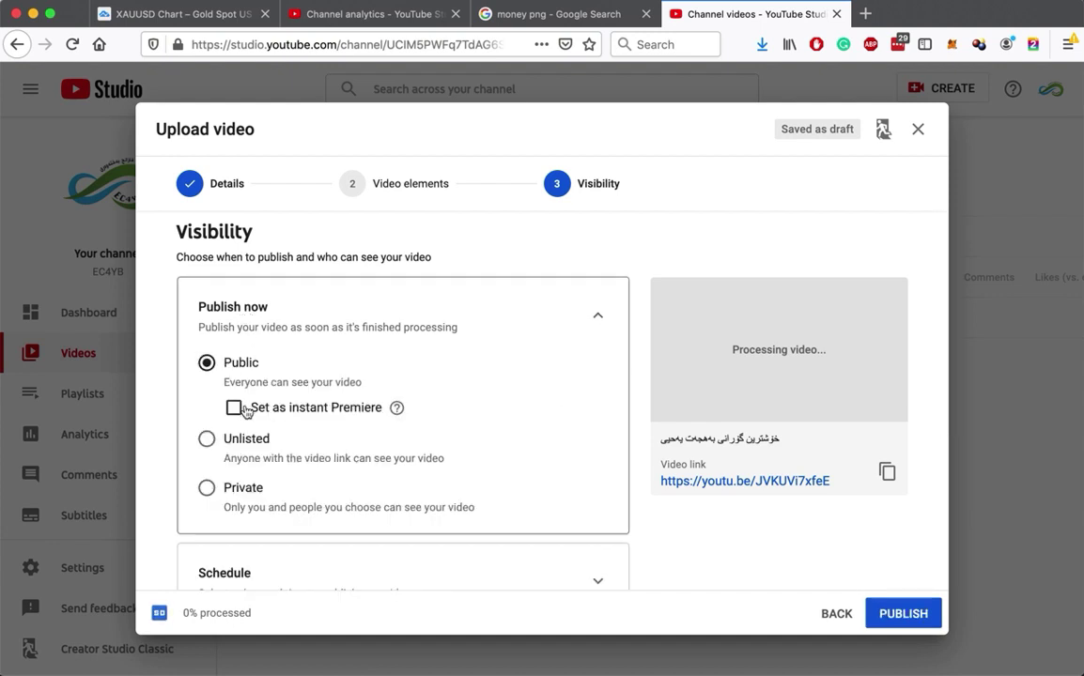
left_click(208, 364)
scroll(270, 482, "down", 5)
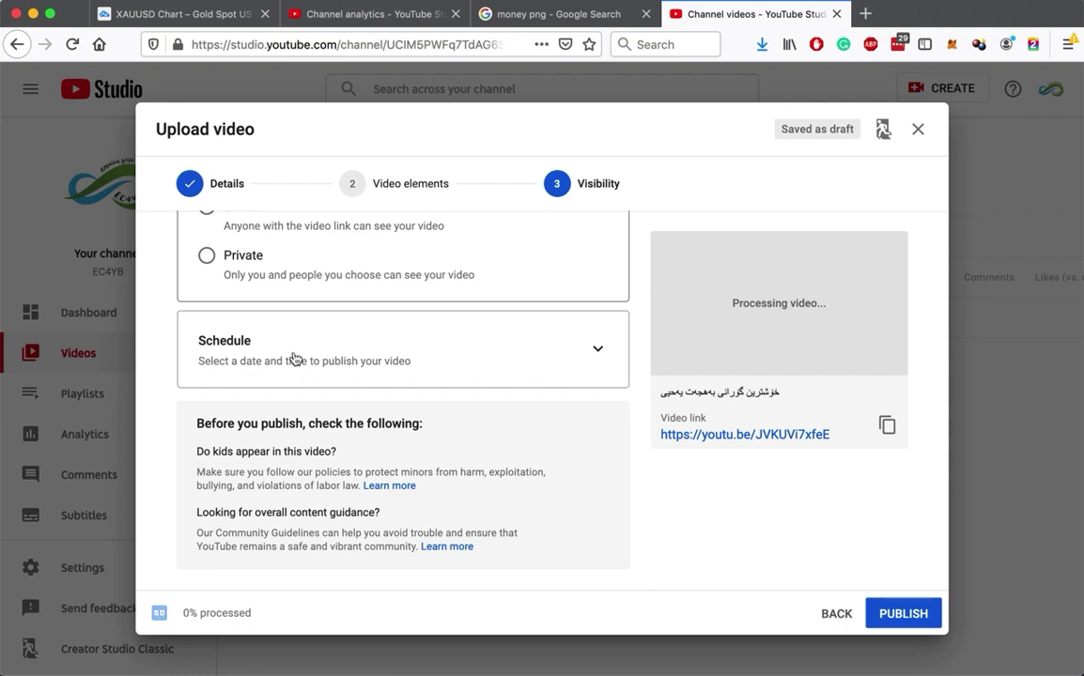
Step: Return to the Details stage and bring up the Thumbnail section
left_click(220, 188)
scroll(281, 338, "down", 3)
scroll(292, 371, "down", 1)
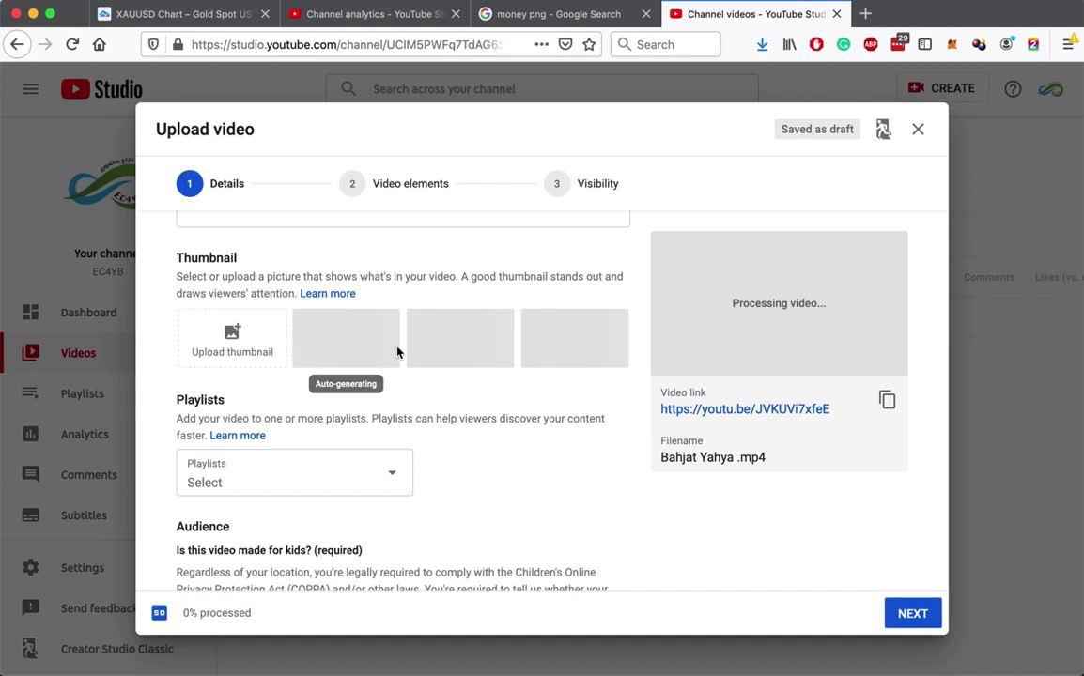
Step: Try to upload the 2.1 MB money-themed PNG from the Downloads folder as the video thumbnail, previewing it first
left_click(234, 346)
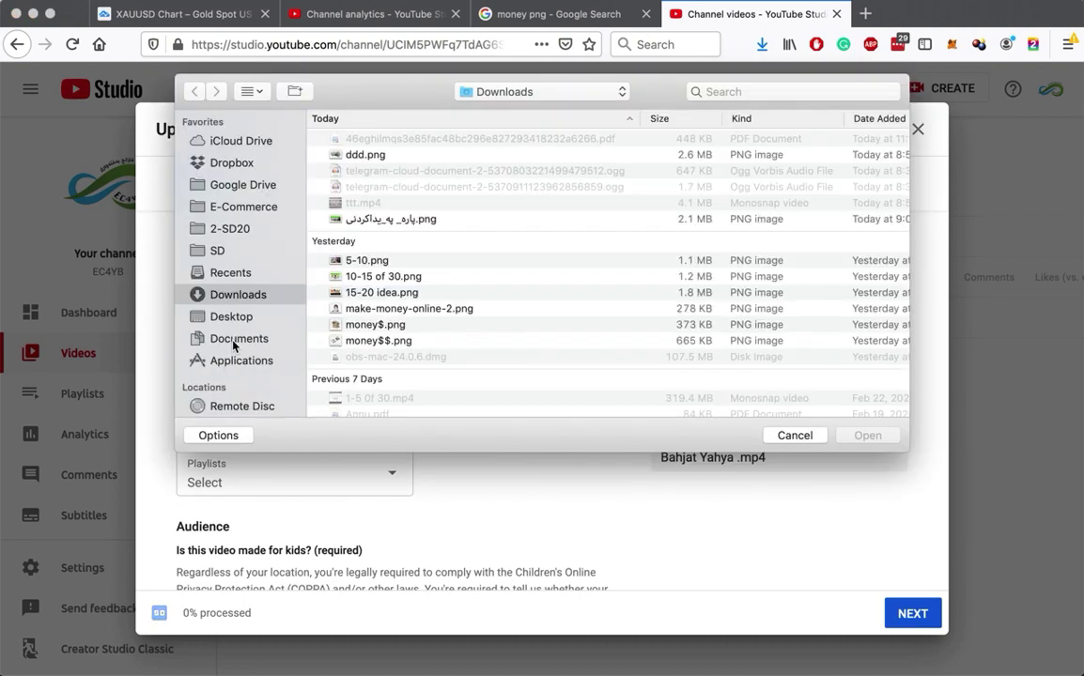
left_click(419, 222)
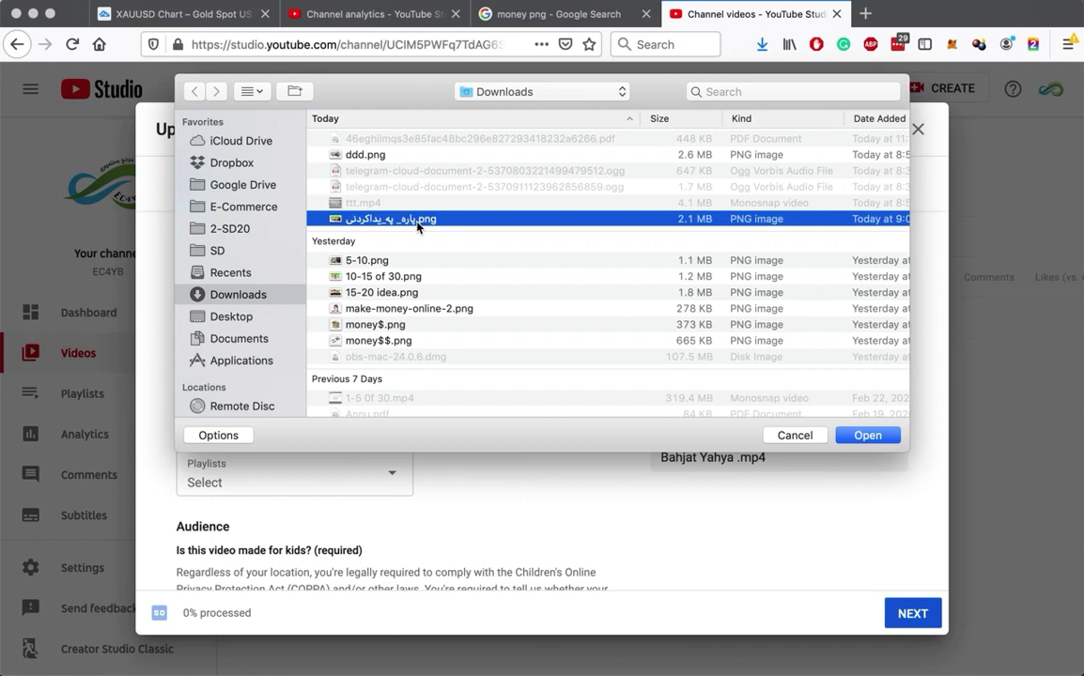
key("space")
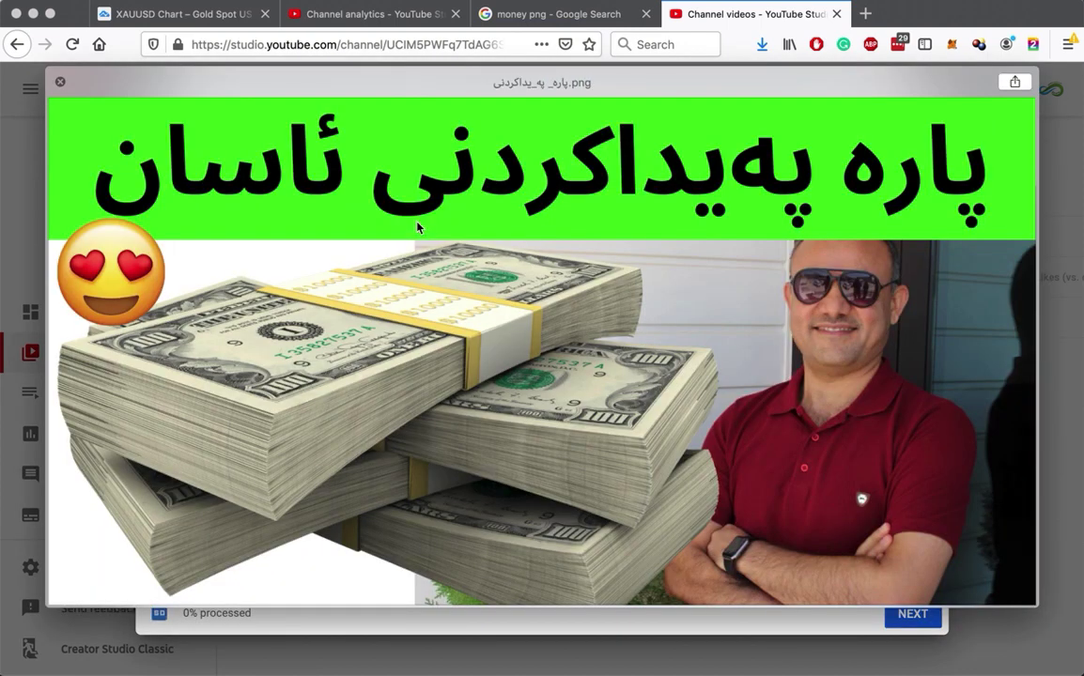
key("space")
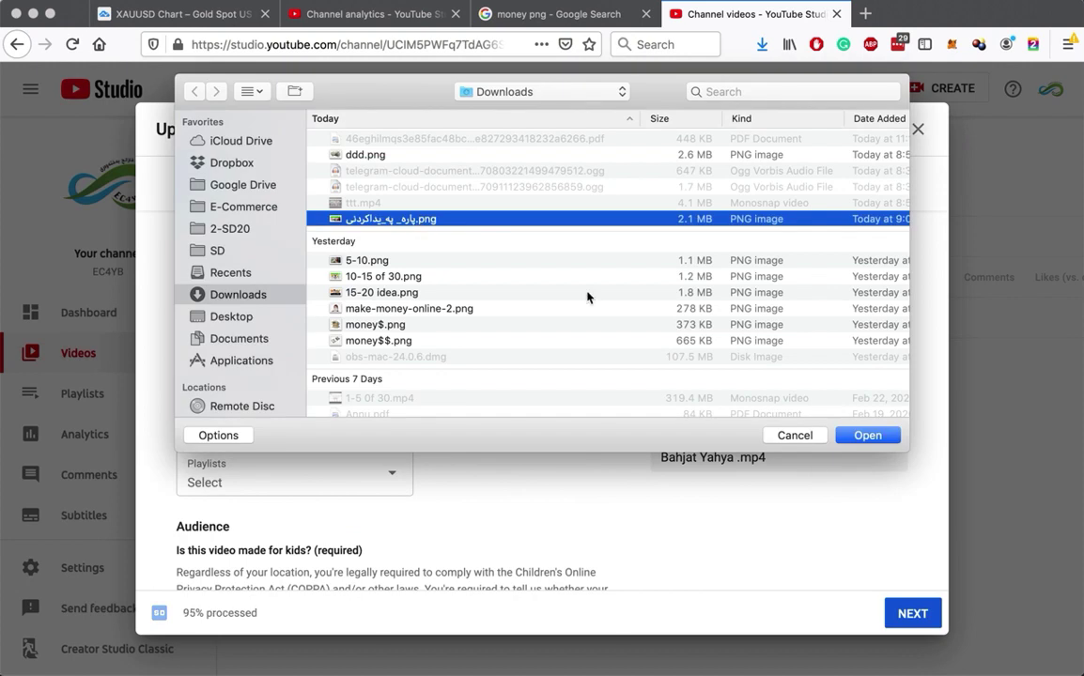
left_click(867, 436)
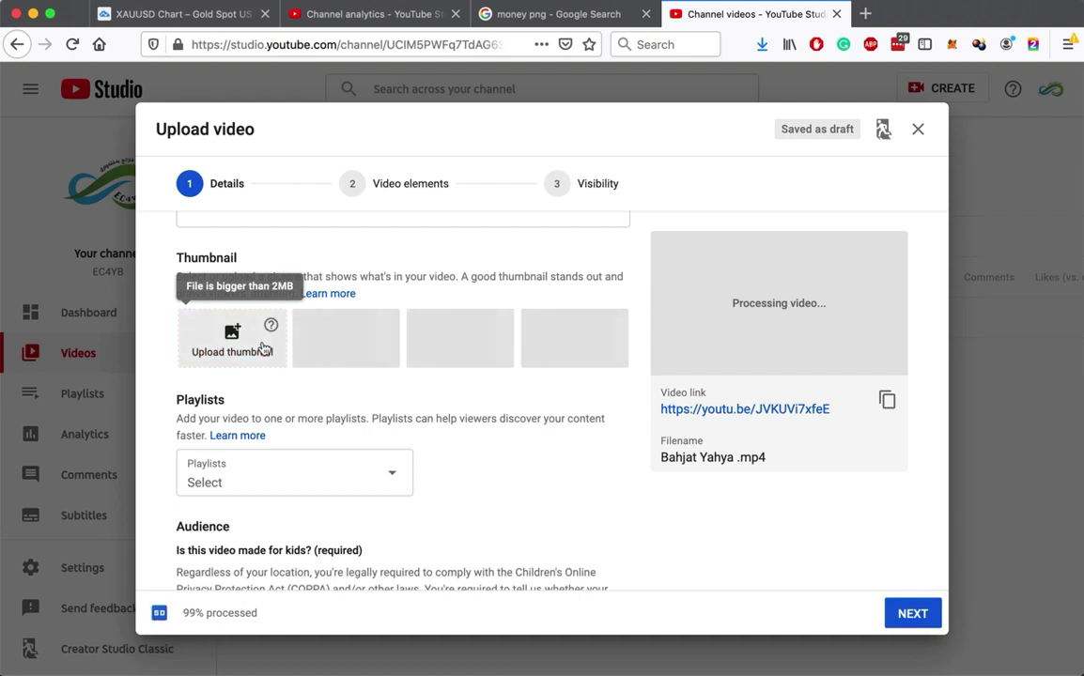
Step: Switch to the Canva design in Opera and delete the photo of the man in the red shirt
key("super+Tab")
key("super+Tab")
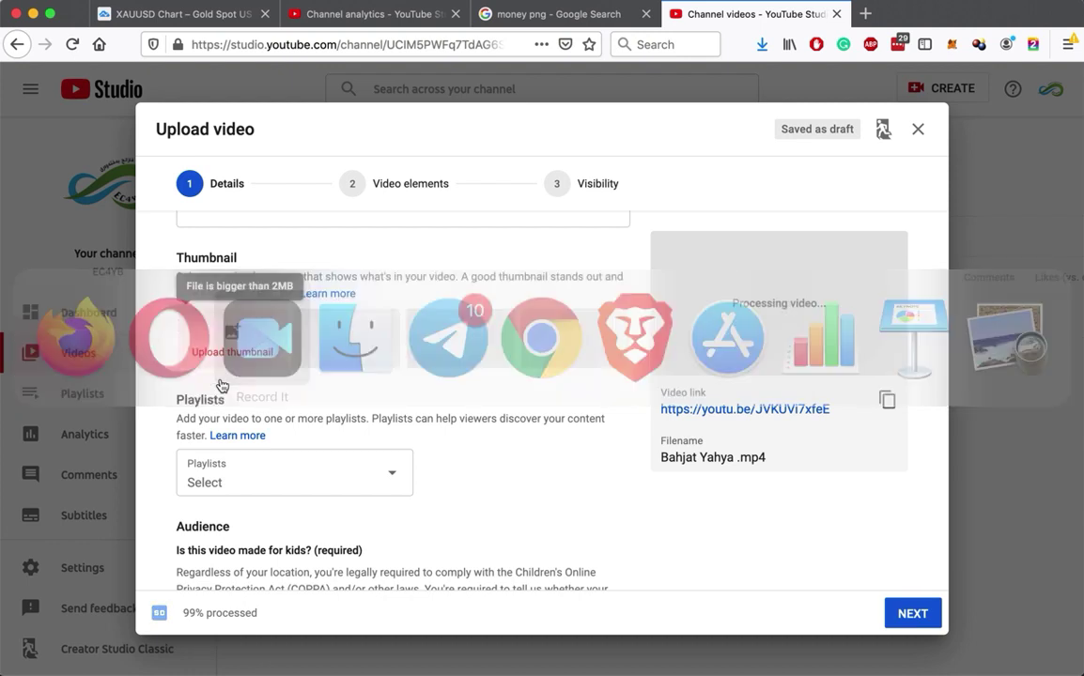
key("super+Tab")
key("super+Tab")
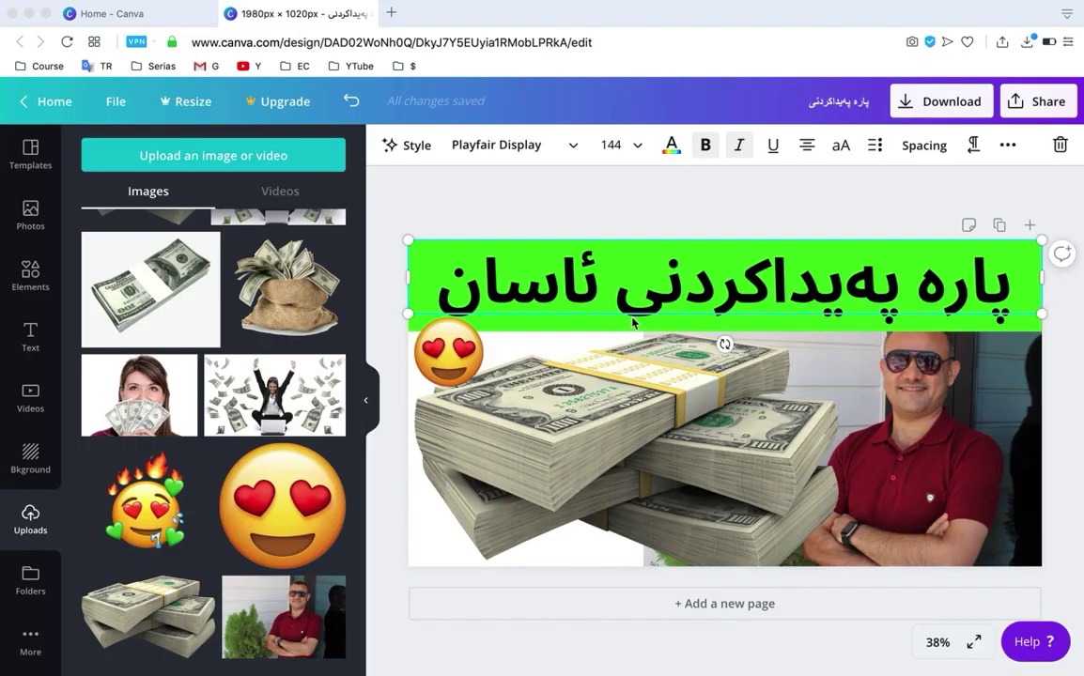
left_click(909, 429)
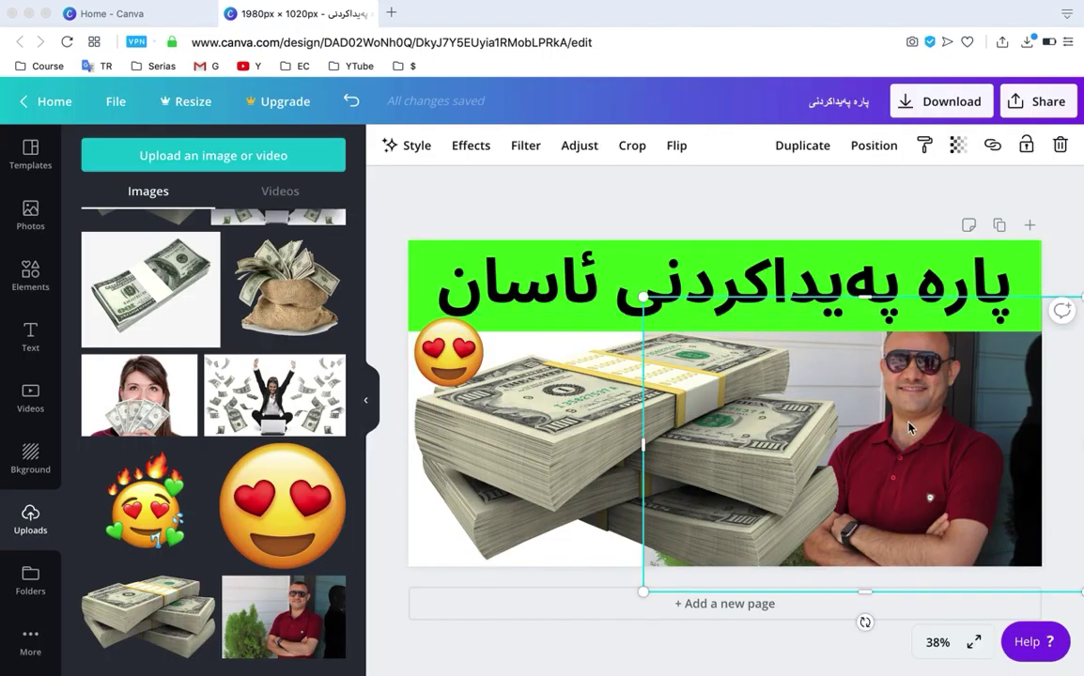
key("Delete")
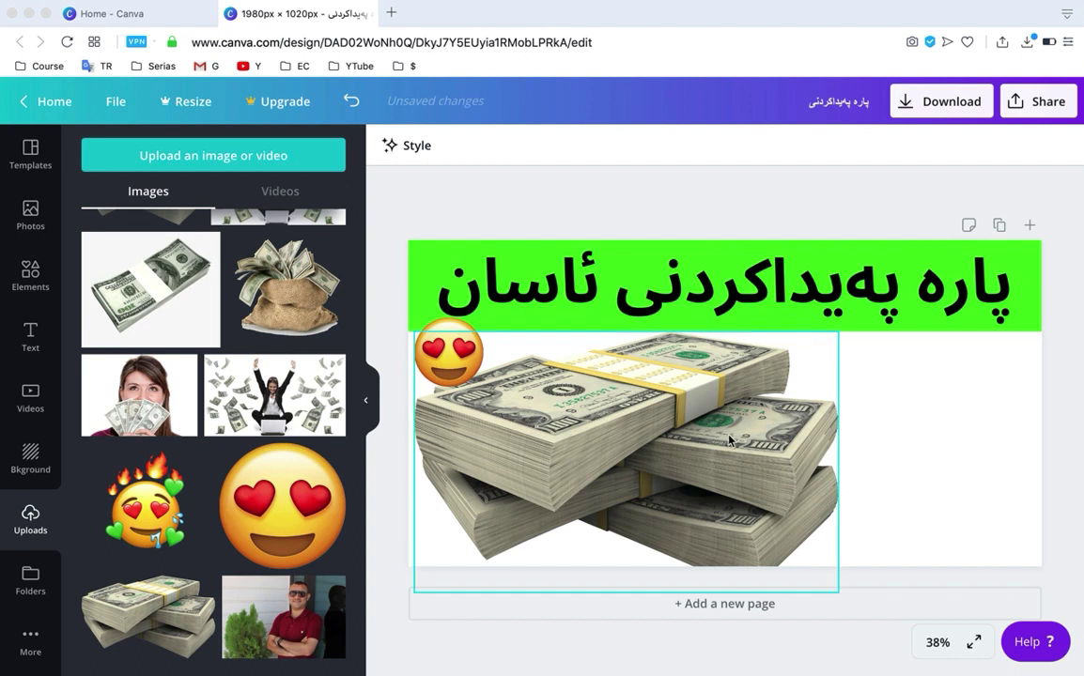
left_click(654, 397)
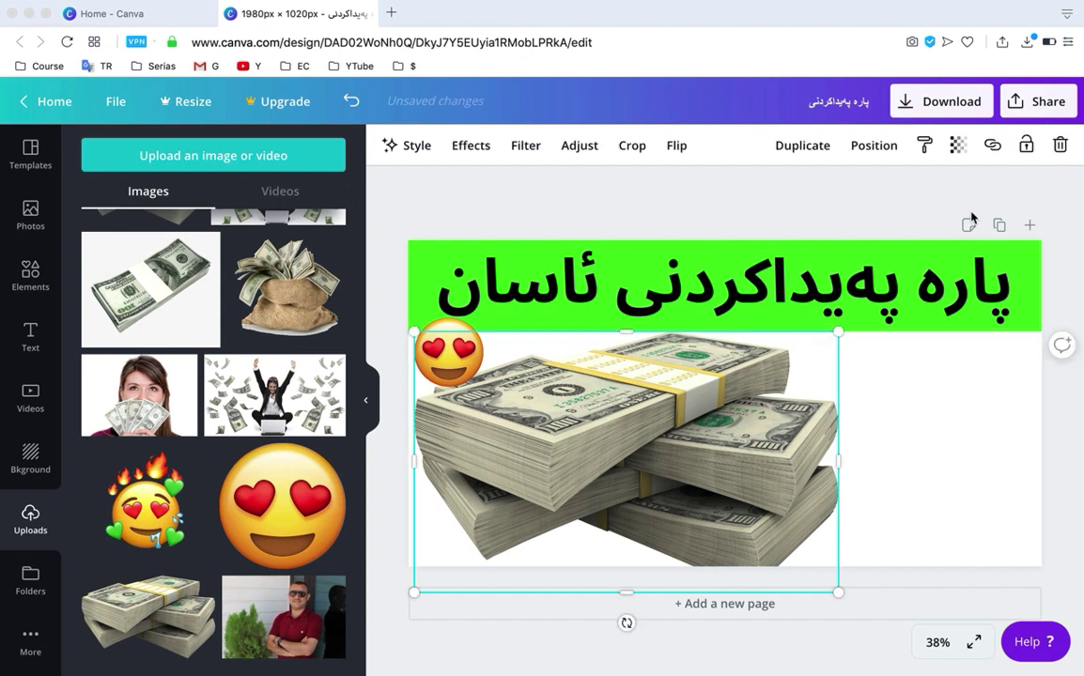
Step: Download the reduced design as a PNG at 1980 x 1020 px and dismiss the Canva Pro trial offer
left_click(951, 110)
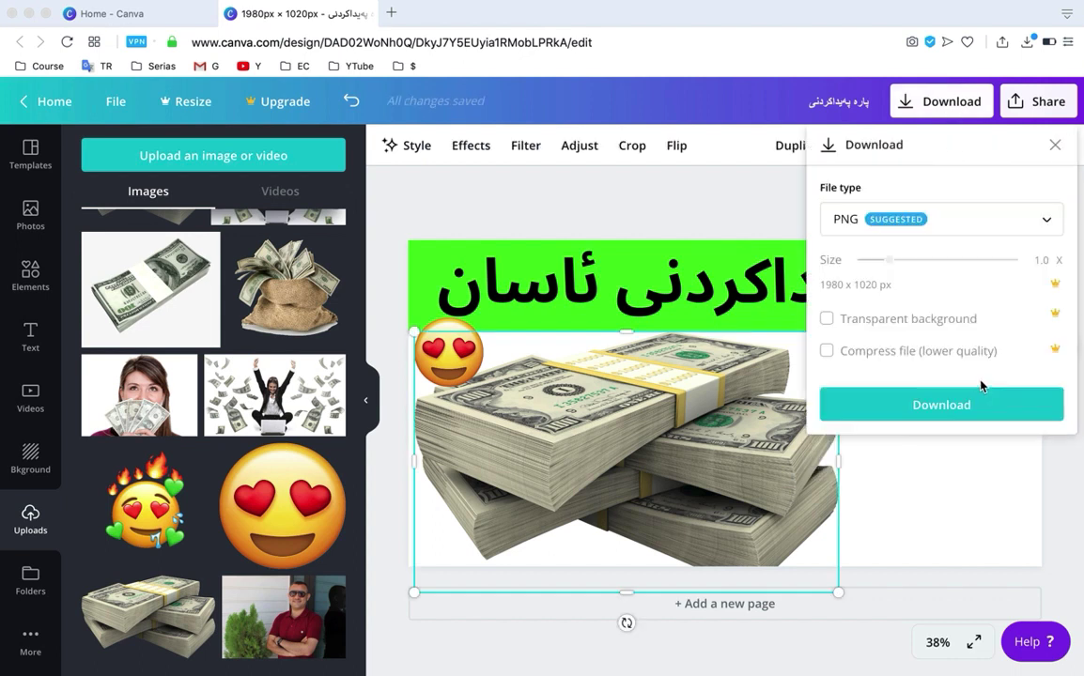
left_click(958, 406)
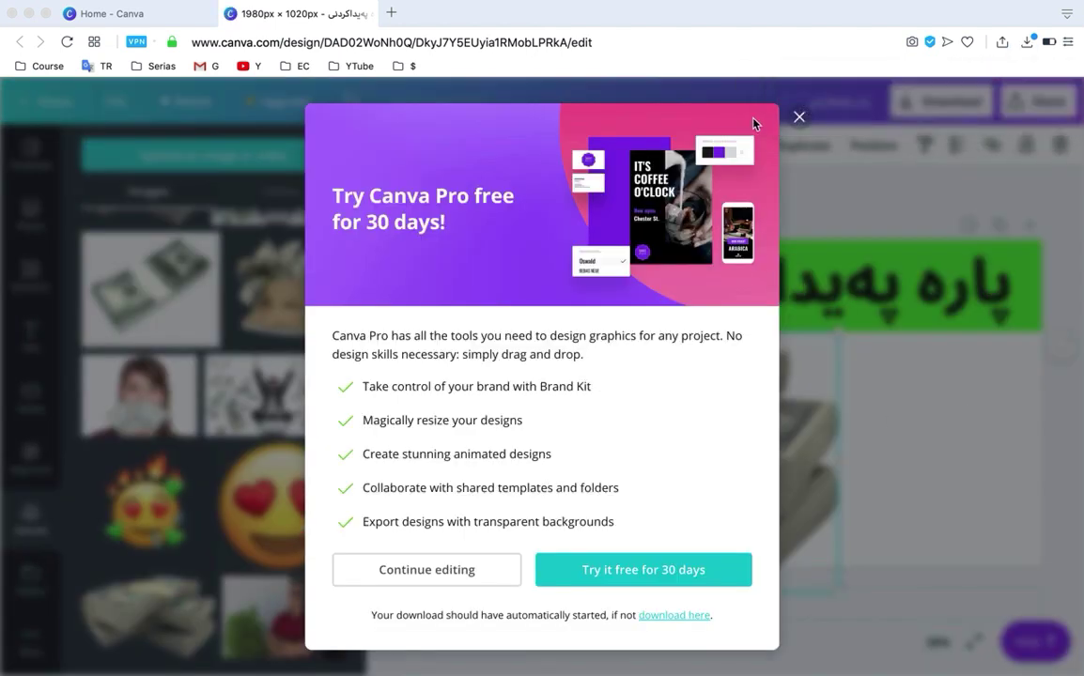
left_click(799, 119)
Step: Switch back to Firefox, upload the new 1.6 MB PNG numbered (1) as the thumbnail and proceed to Video elements
key("super+Tab")
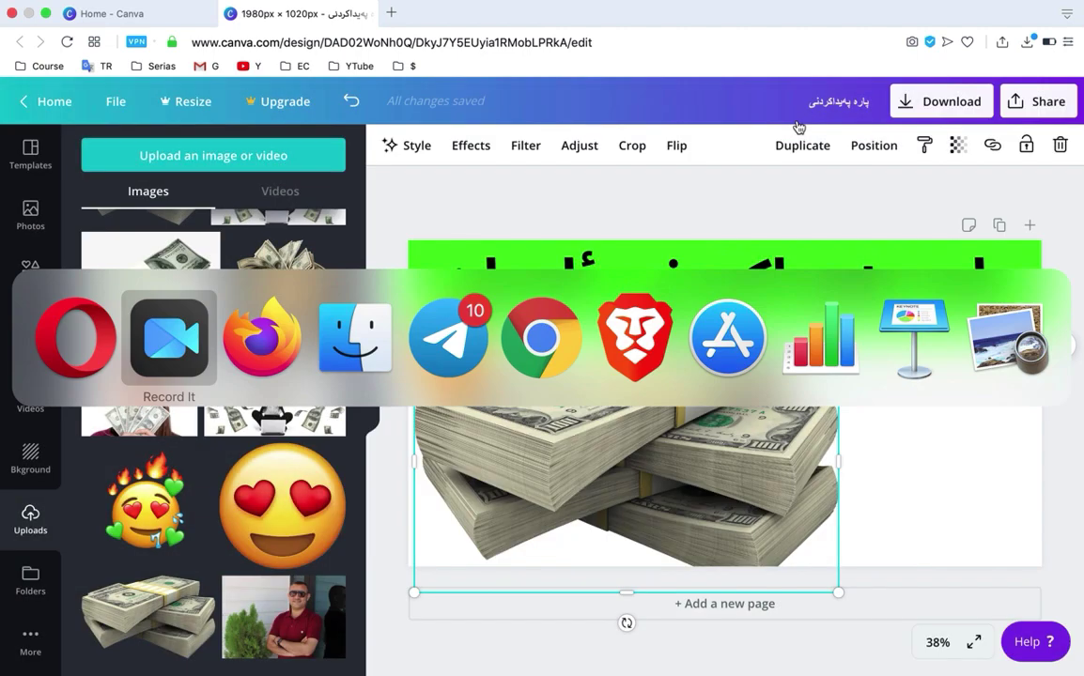
key("super+Tab")
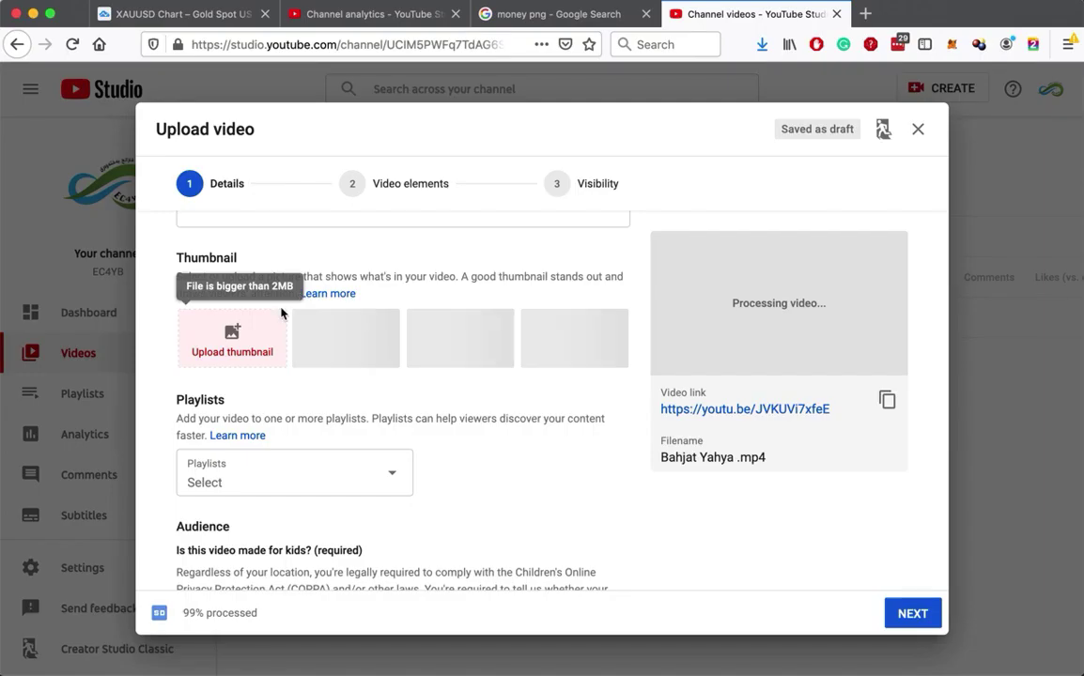
left_click(227, 336)
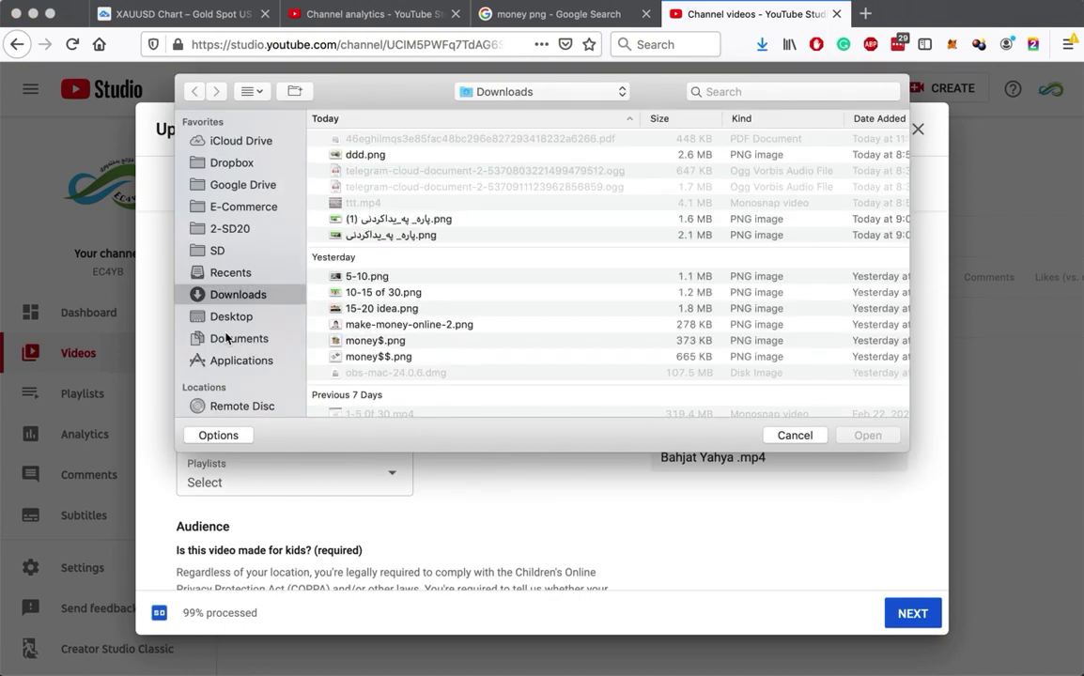
double_click(350, 220)
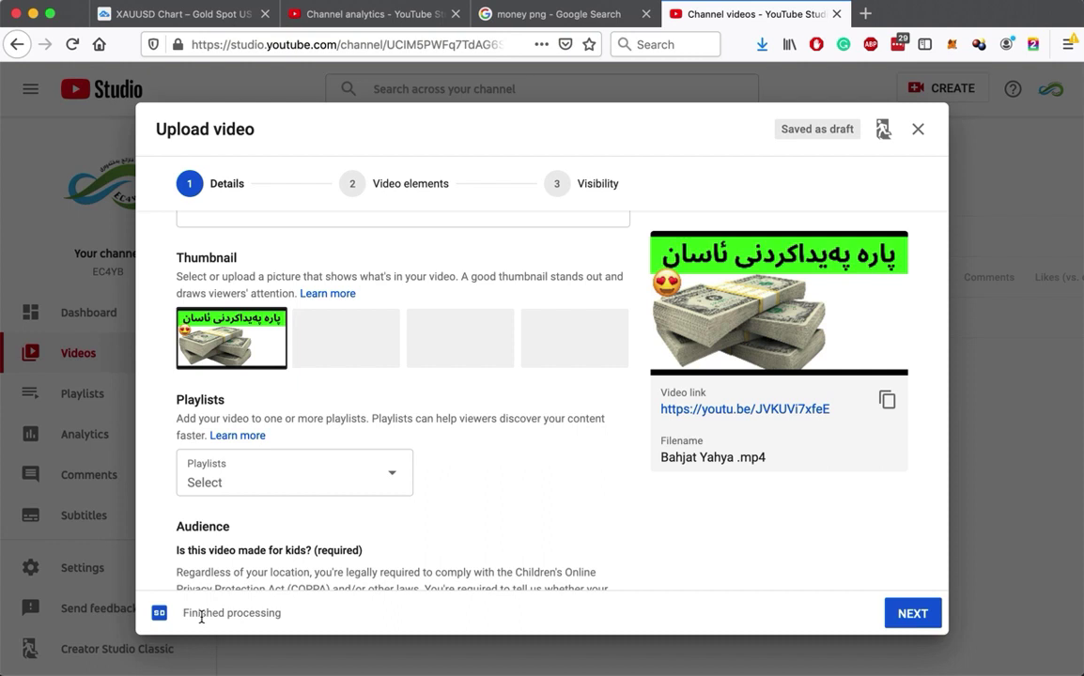
left_click(905, 614)
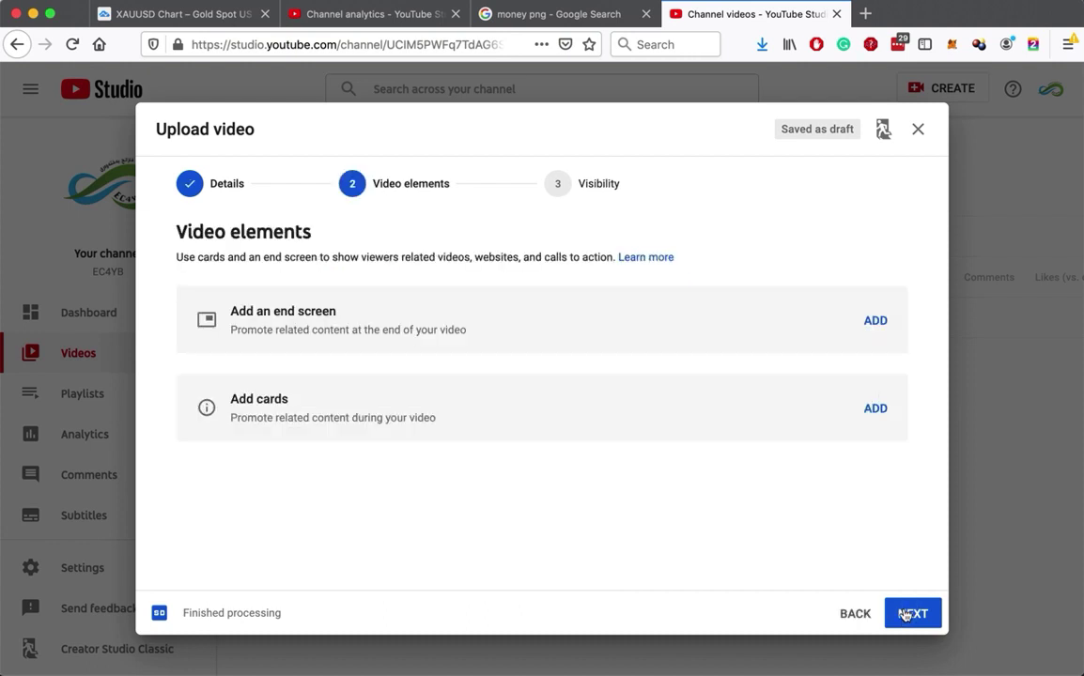
Step: Publish the video with Public visibility and no end screen or cards, then copy its share link and close the confirmation
left_click(905, 614)
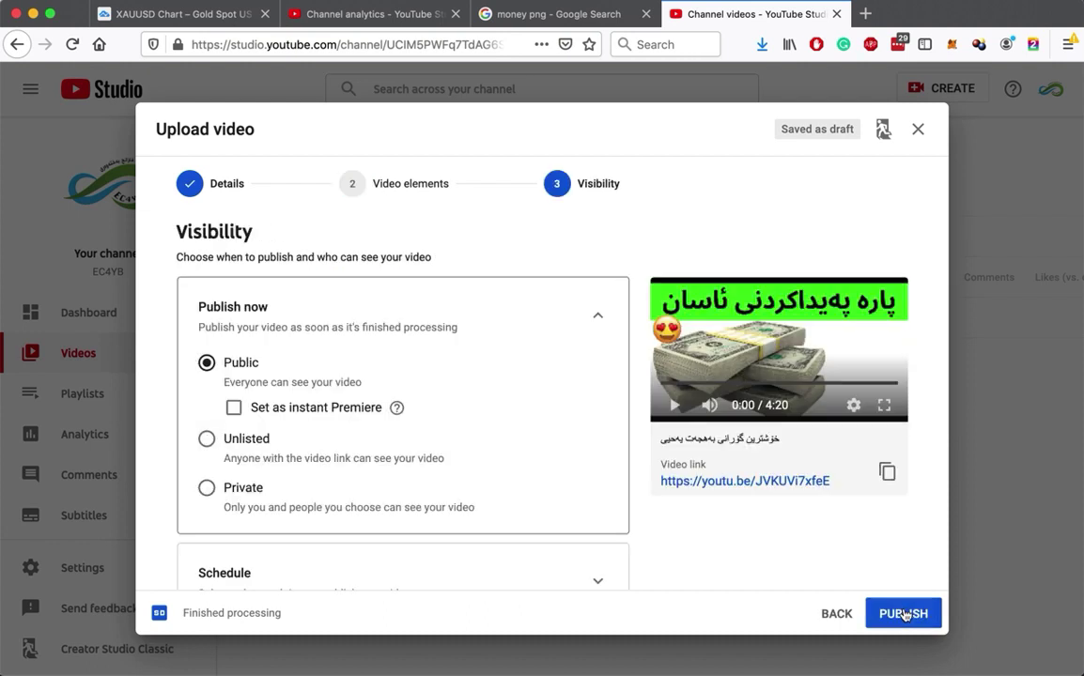
left_click(904, 615)
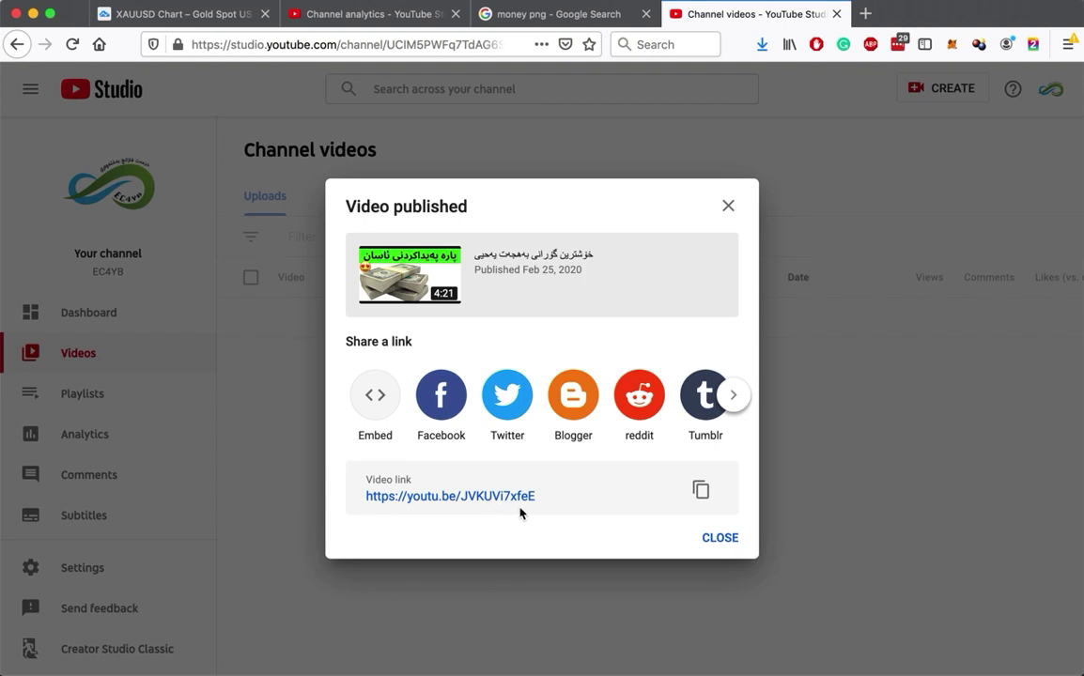
left_click(701, 492)
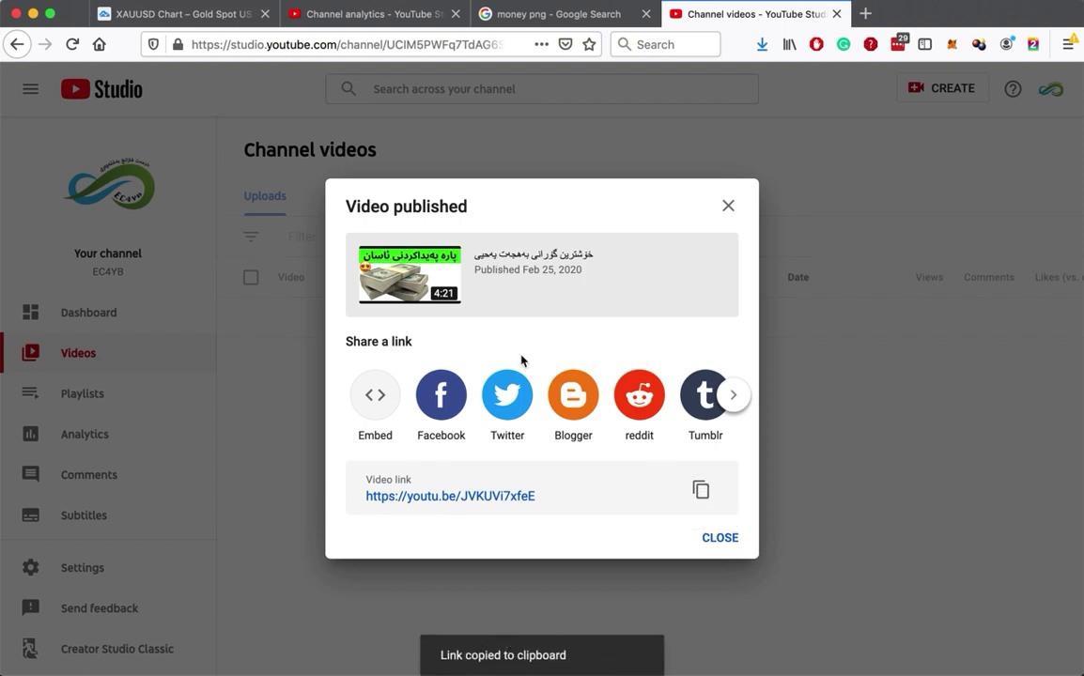
left_click(739, 407)
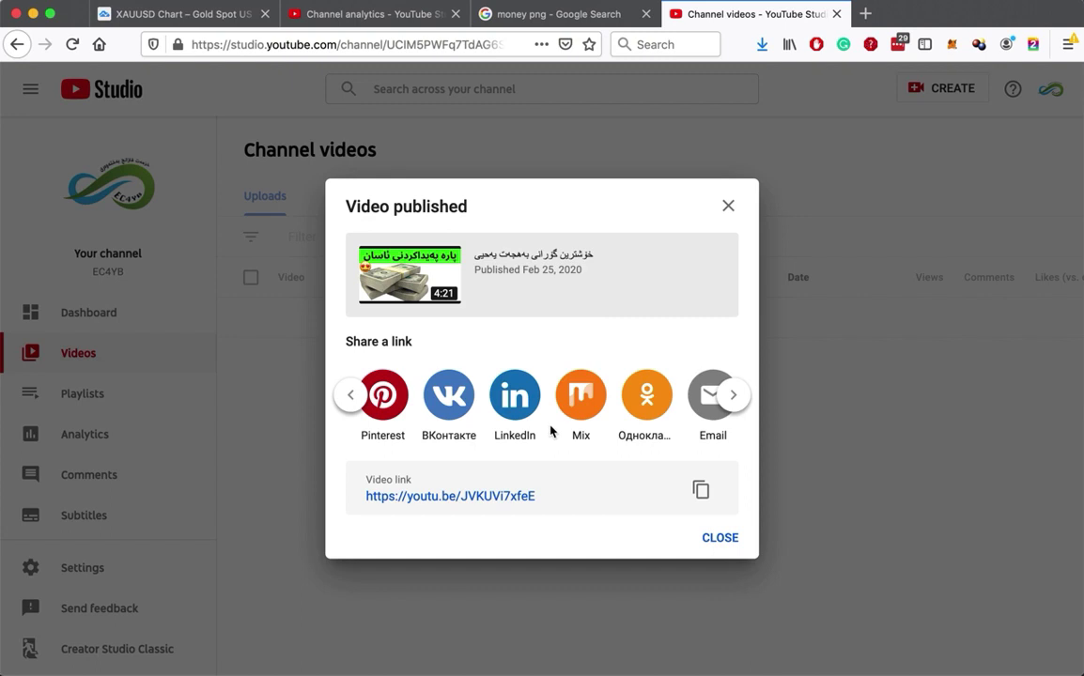
left_click(720, 547)
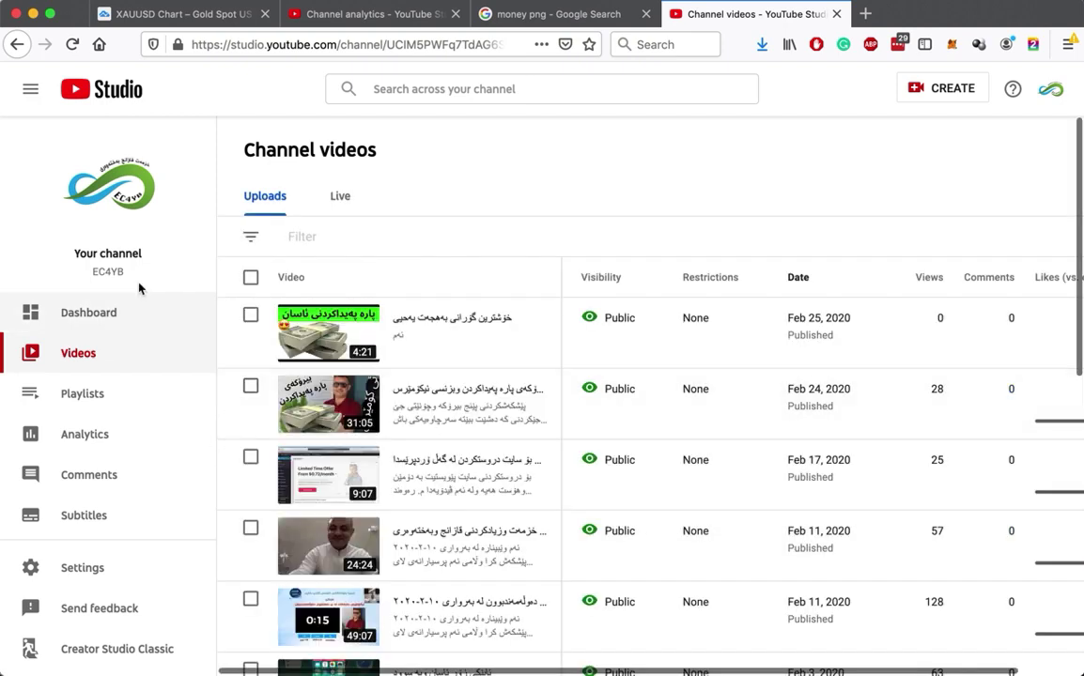
scroll(408, 444, "down", 5)
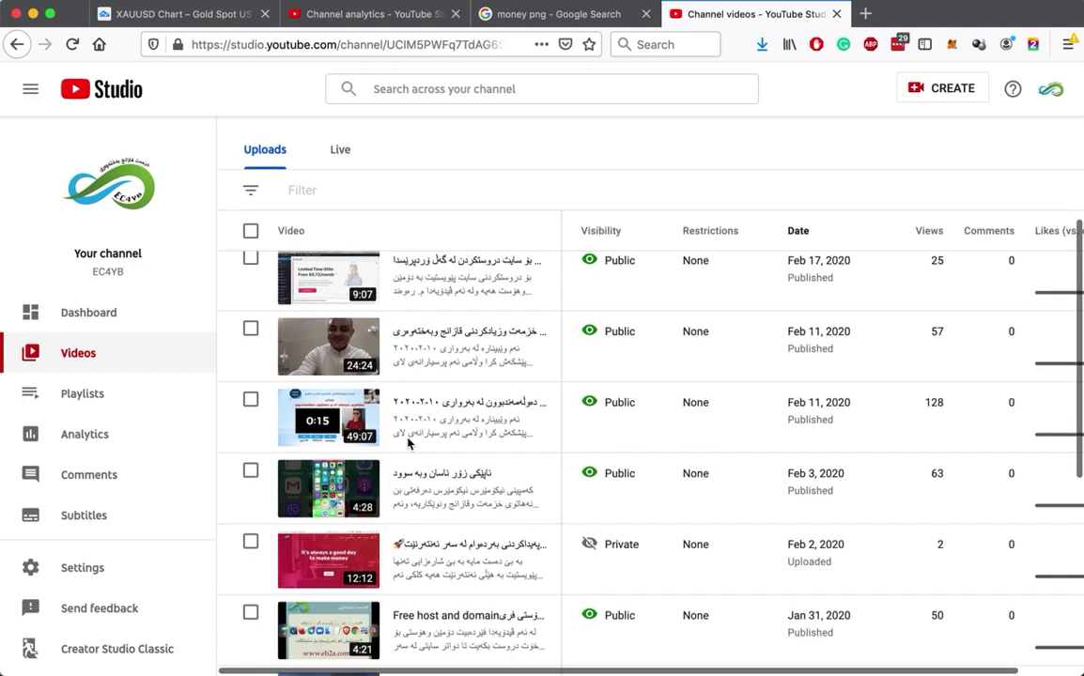
scroll(408, 443, "up", 5)
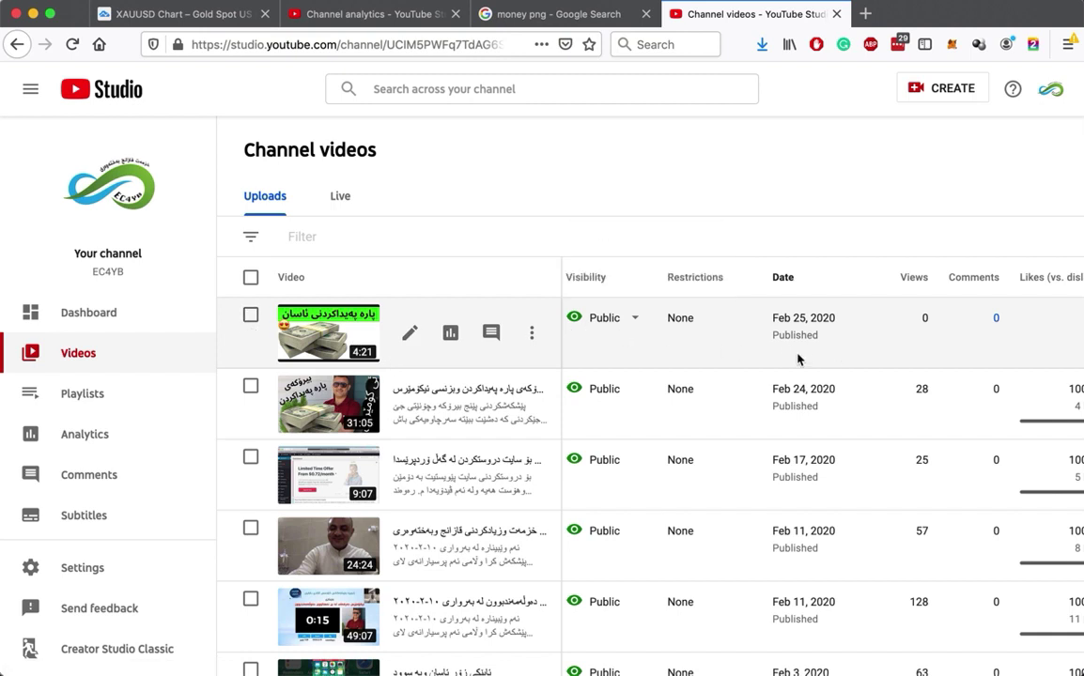
mouse_move(602, 9)
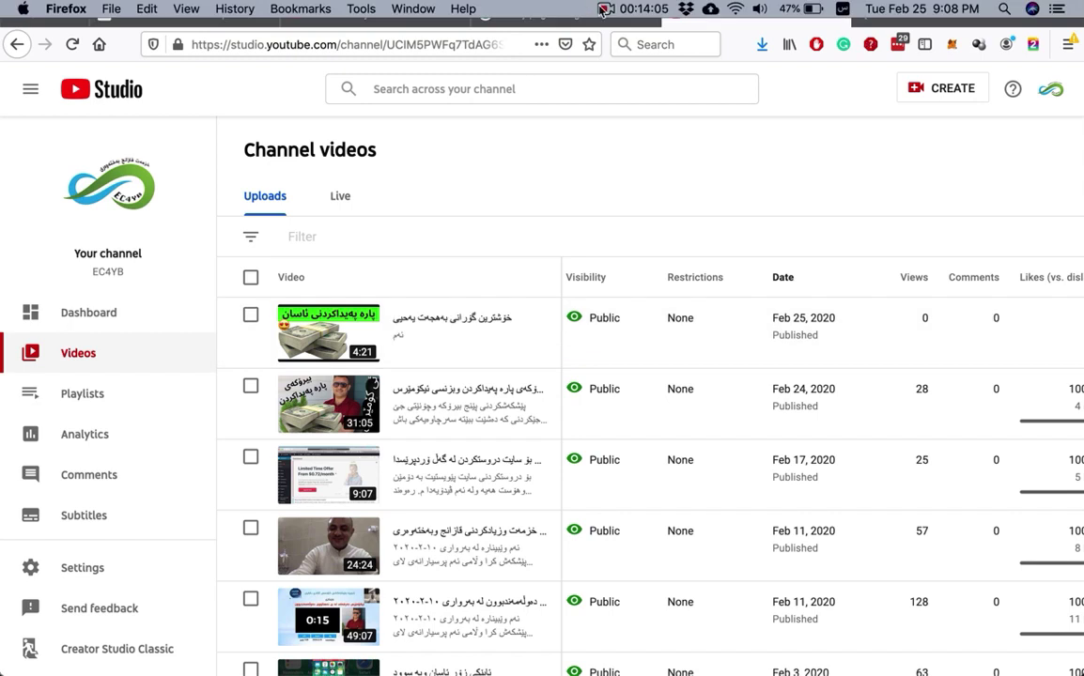